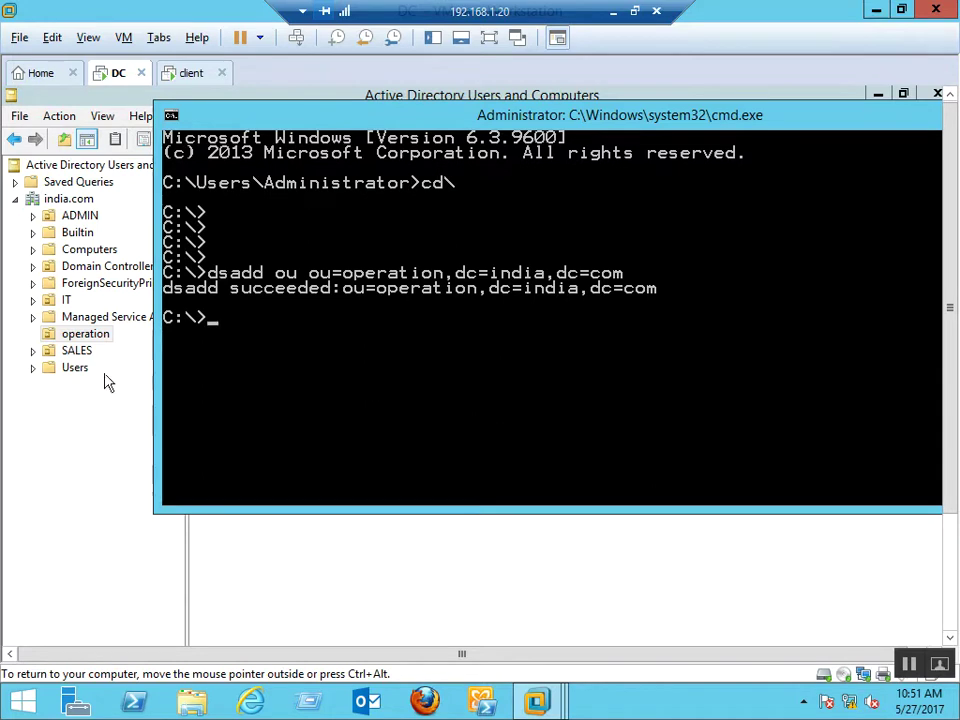
# Bring Active Directory Users and Computers forward and show the SALES OU's North and South OUs
pyautogui.click(93, 445)
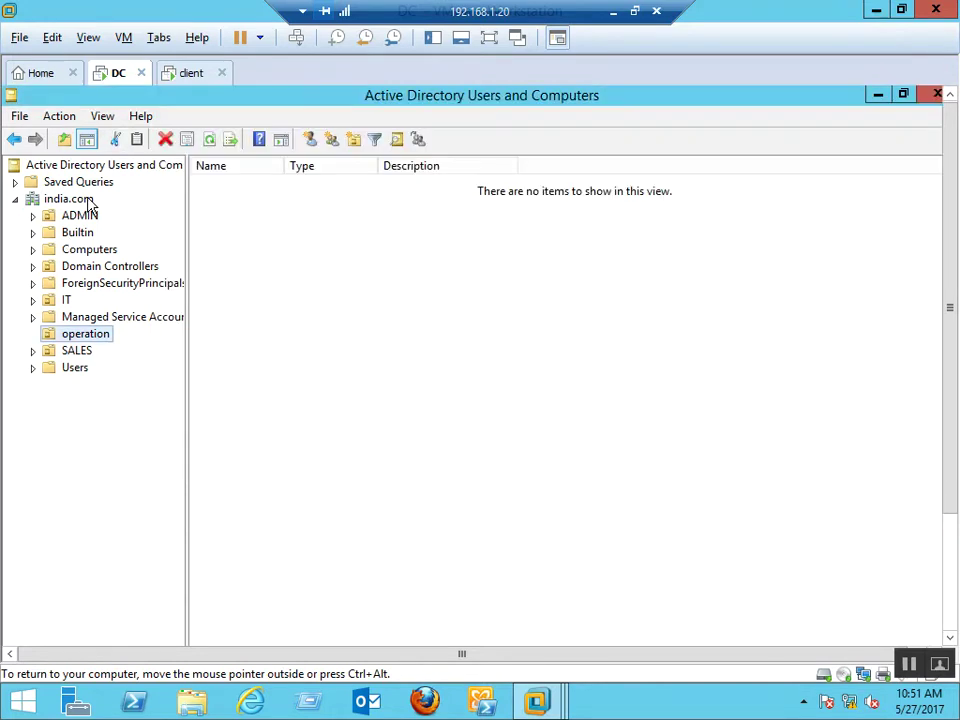
pyautogui.click(76, 350)
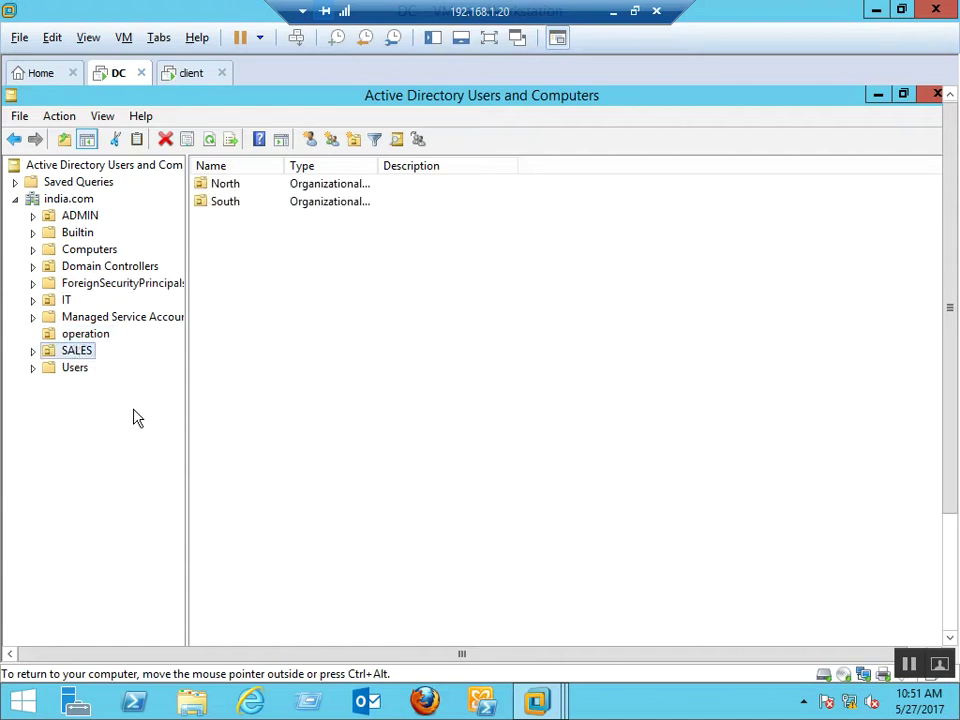
# Start a new user in SALES, entering the user's first name and logon name
pyautogui.rightClick(86, 354)
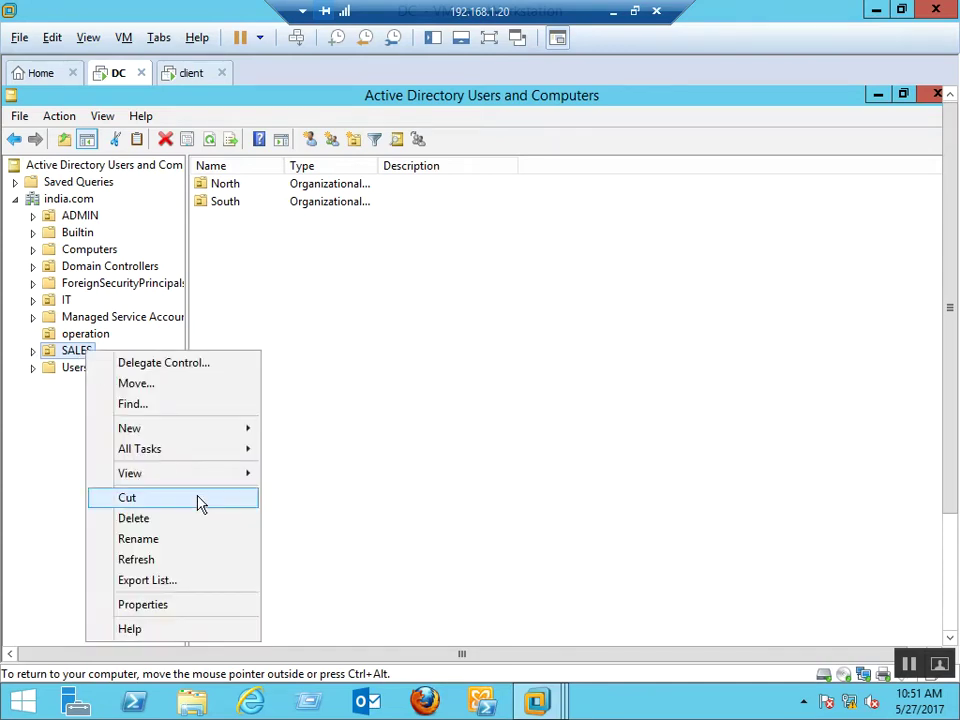
pyautogui.moveTo(237, 447)
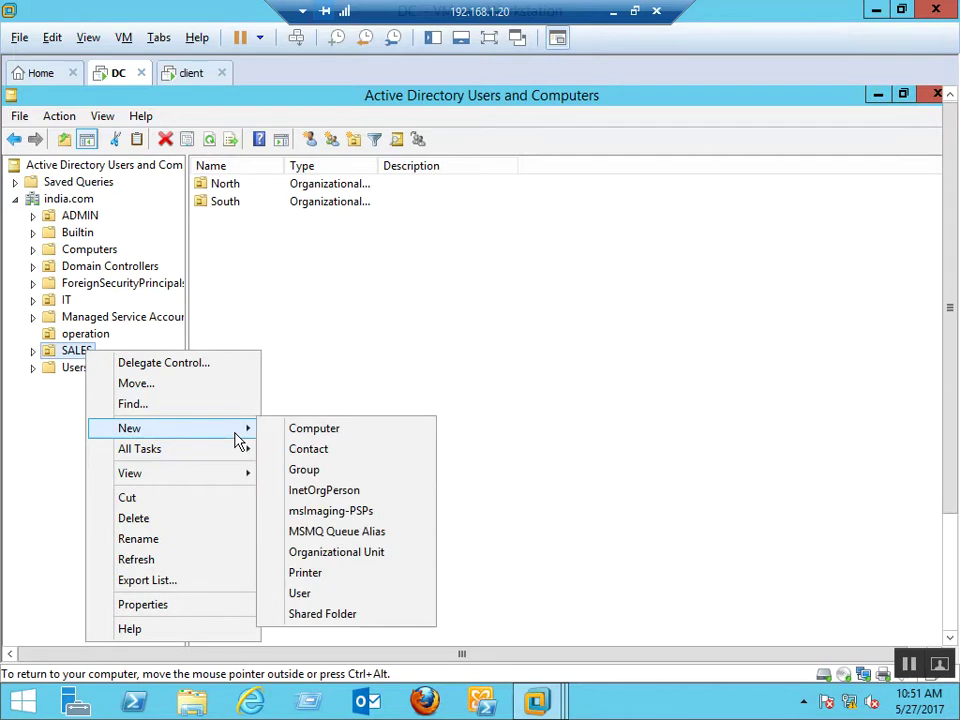
pyautogui.click(334, 593)
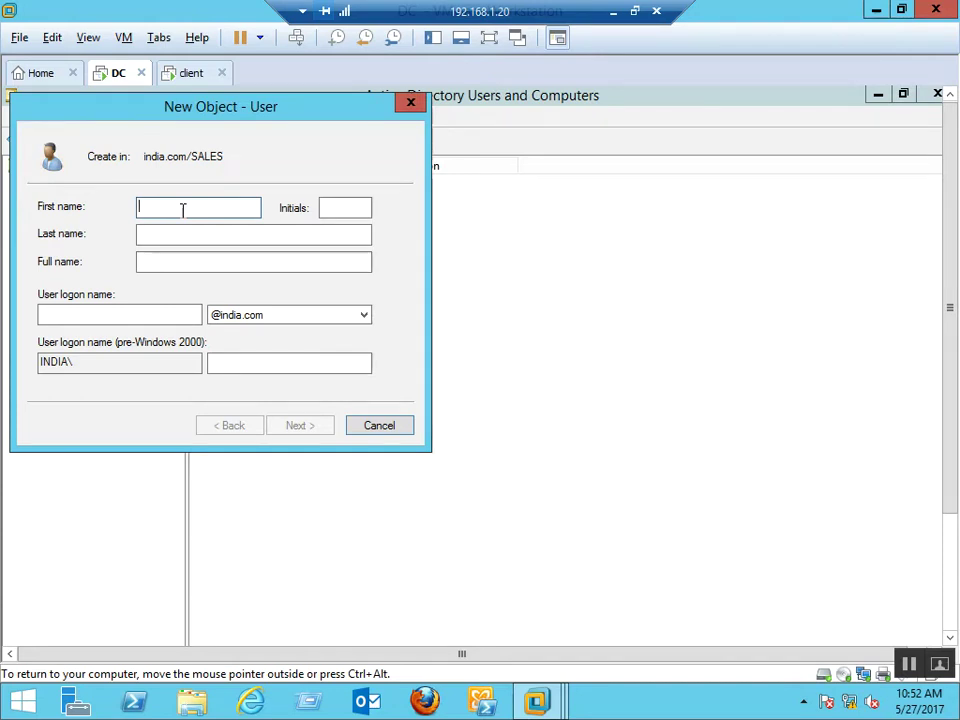
pyautogui.moveTo(111, 103); pyautogui.dragTo(277, 129)
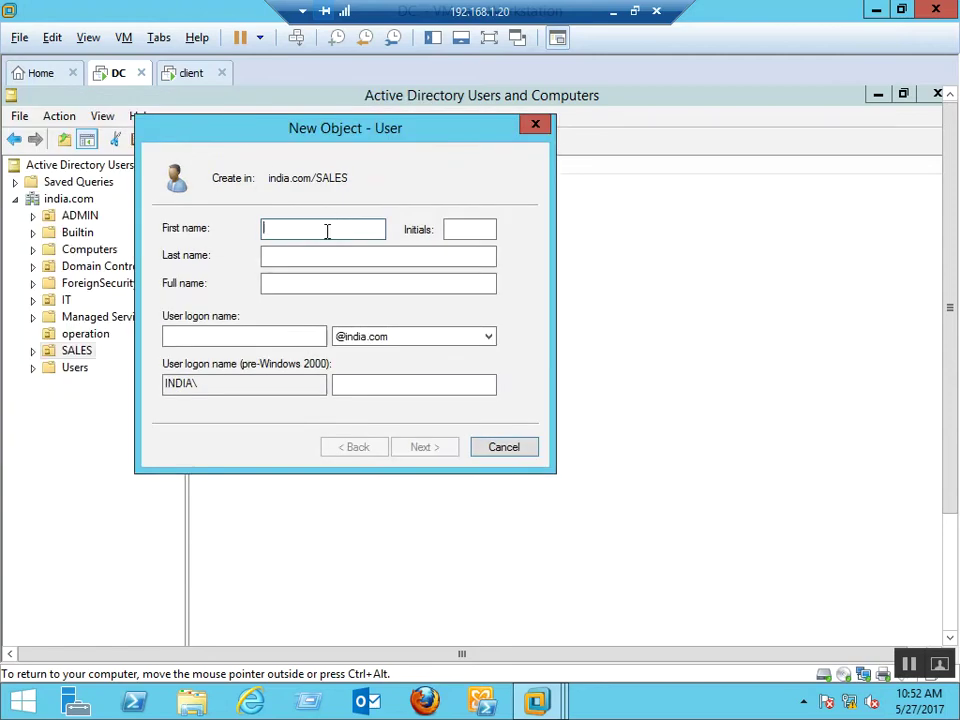
pyautogui.write('Amit')
pyautogui.press('Tab')
pyautogui.press('Tab')
pyautogui.press('Tab')
pyautogui.press('Tab')
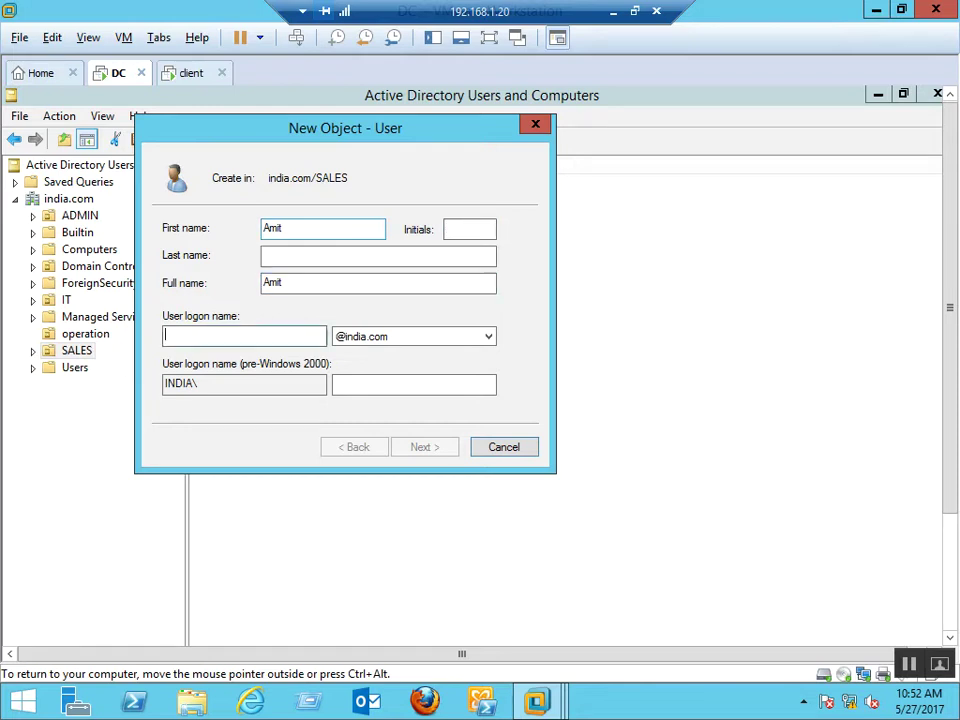
pyautogui.write('Amit')
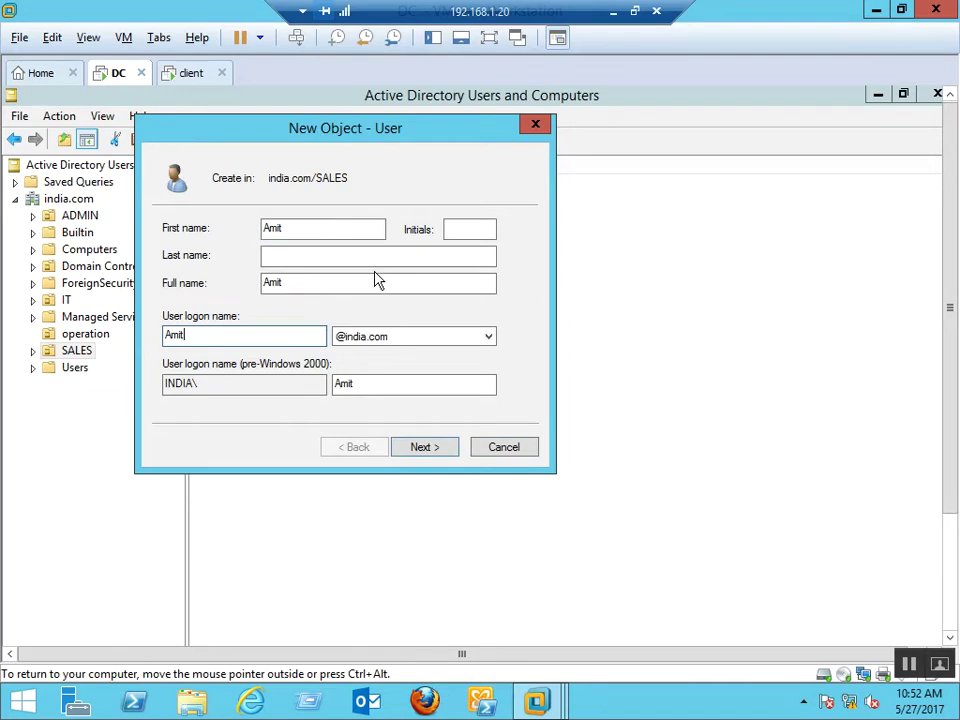
pyautogui.click(438, 452)
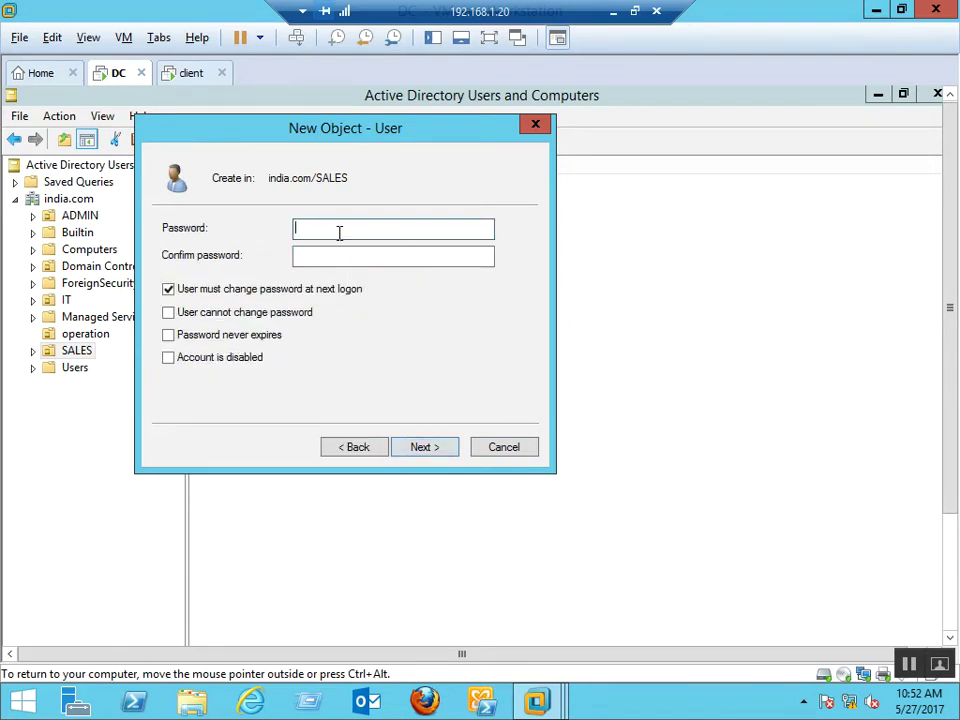
# Set and confirm the password, make it unchangeable and never-expiring, and create the account
pyautogui.write('P@ssw0rd1')
pyautogui.press('Tab')
pyautogui.write('P@ssw0r')
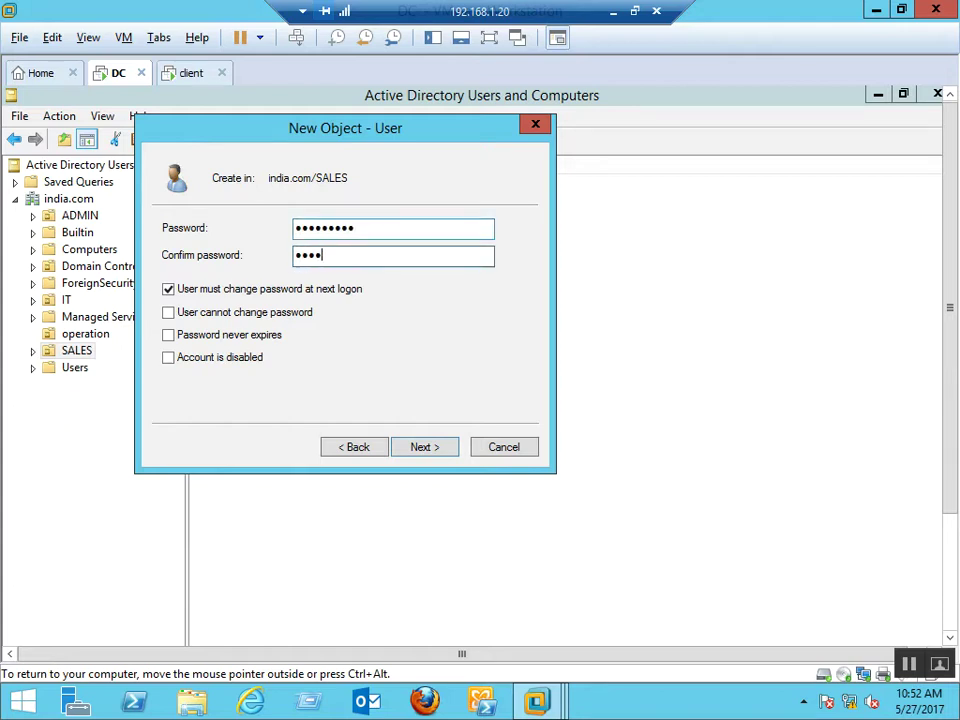
pyautogui.write('d1')
pyautogui.press('Tab')
pyautogui.press('space')
pyautogui.press('Tab')
pyautogui.press('Tab')
pyautogui.hotkey('shift', 'Tab')
pyautogui.press('space')
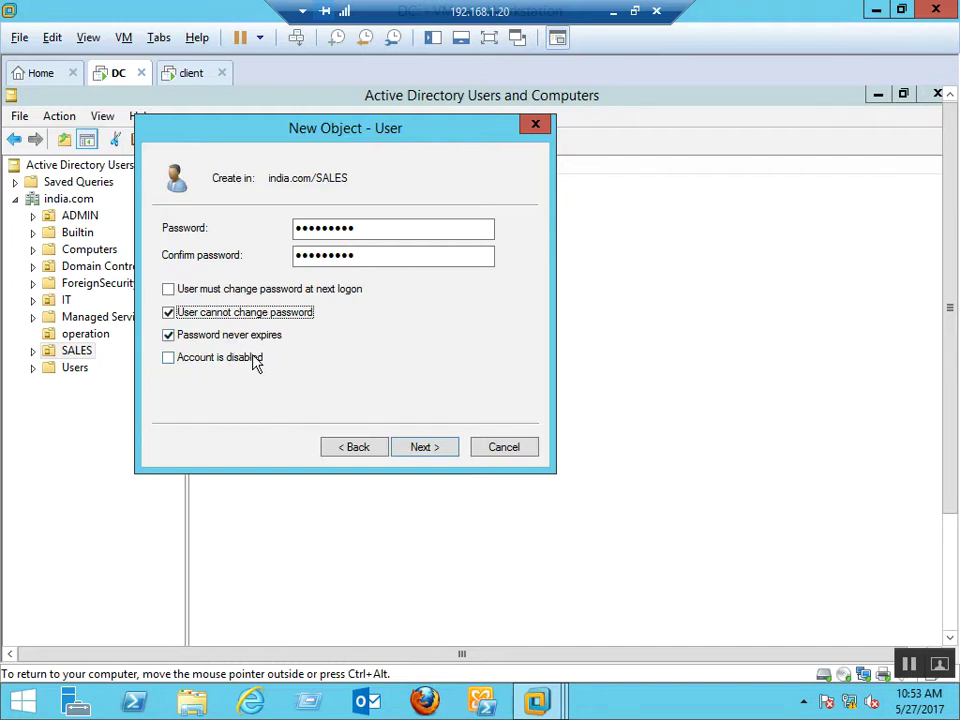
pyautogui.click(425, 451)
pyautogui.click(424, 449)
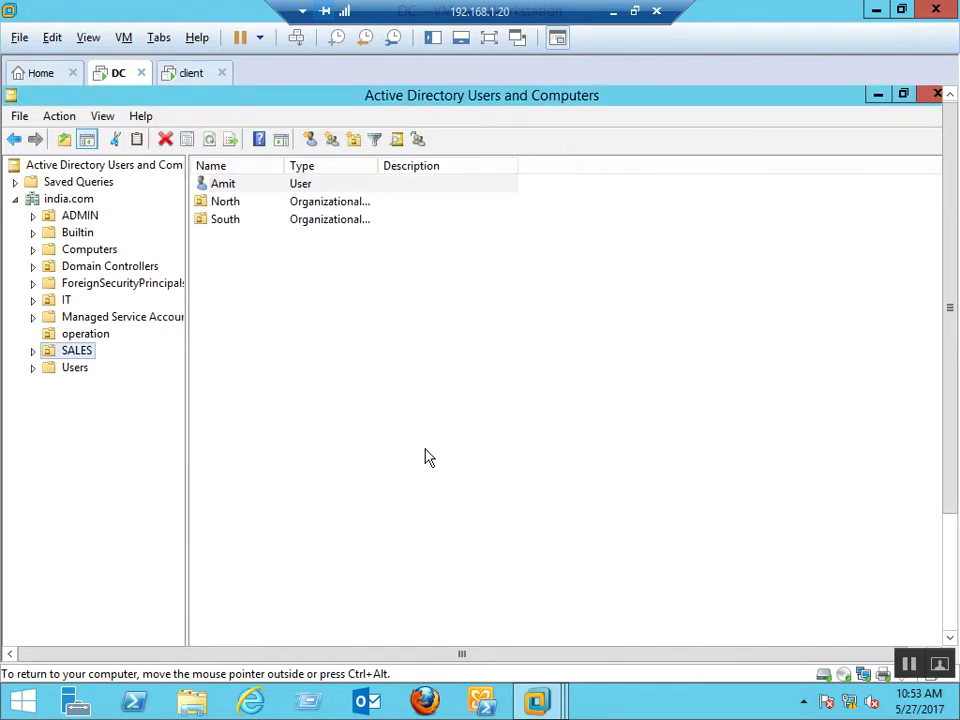
# Copy the first user and enter the new user's first name and logon name
pyautogui.rightClick(77, 353)
pyautogui.moveTo(210, 432)
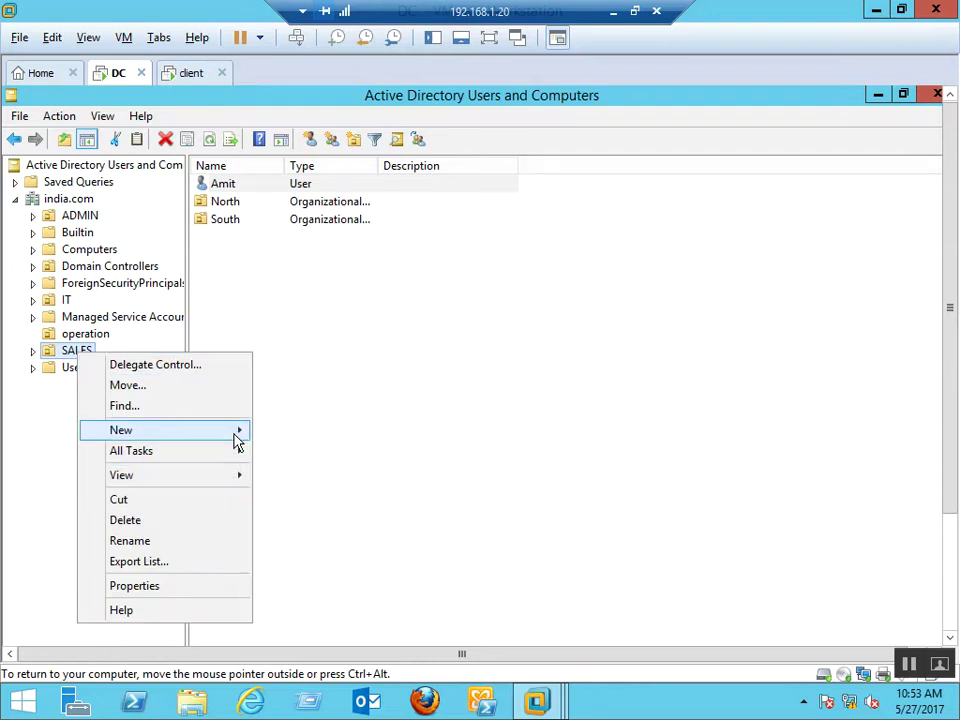
pyautogui.moveTo(236, 443)
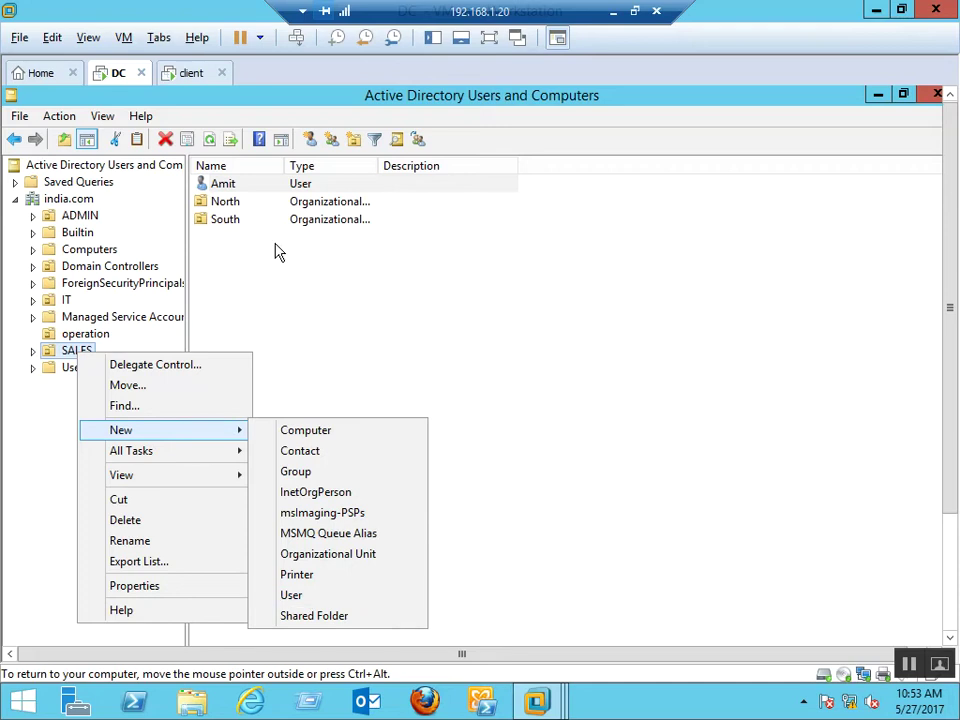
pyautogui.click(228, 186)
pyautogui.rightClick(232, 188)
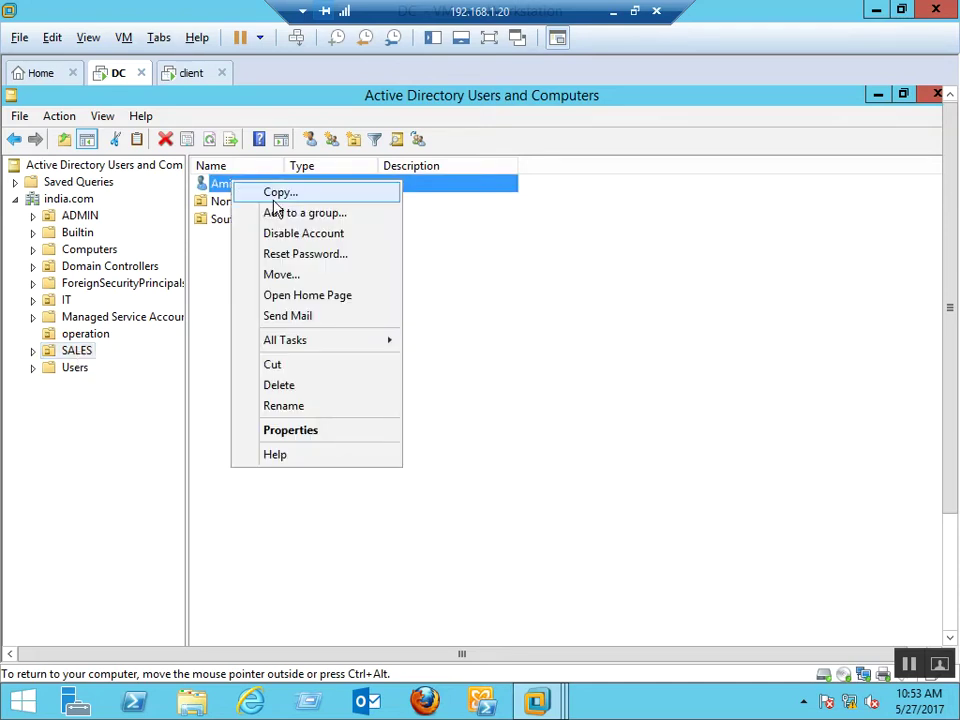
pyautogui.click(273, 196)
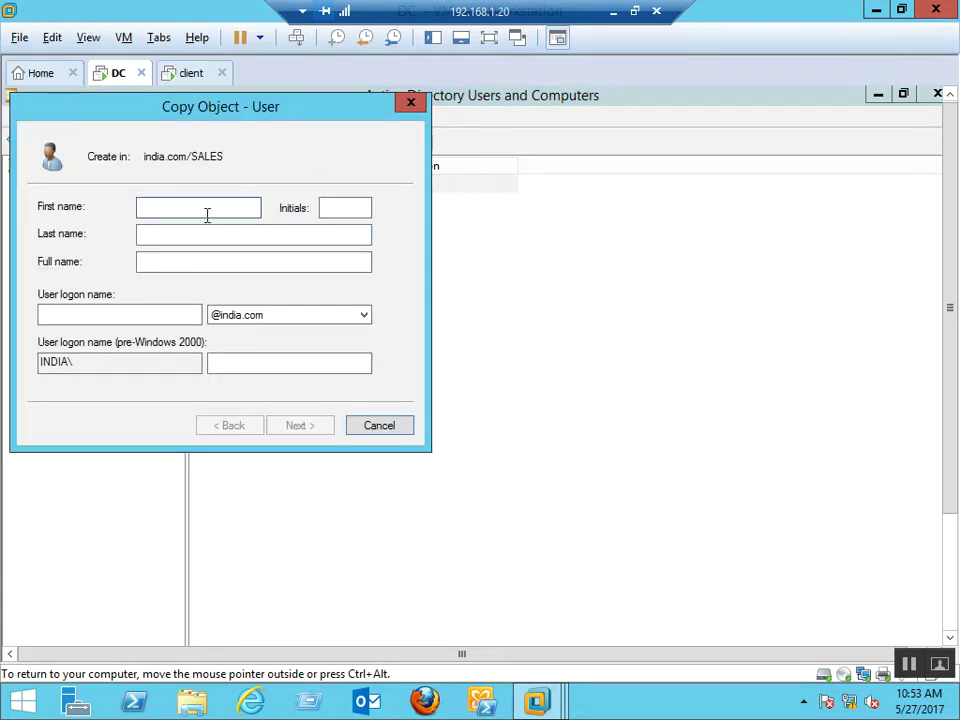
pyautogui.write('Ajay')
pyautogui.press('Tab')
pyautogui.press('Tab')
pyautogui.press('Tab')
pyautogui.press('Tab')
pyautogui.write('Ajay')
pyautogui.press('Return')
# Set and confirm the copied user's password with no forced change, and finish the copy
pyautogui.write('P@ssw0rd1')
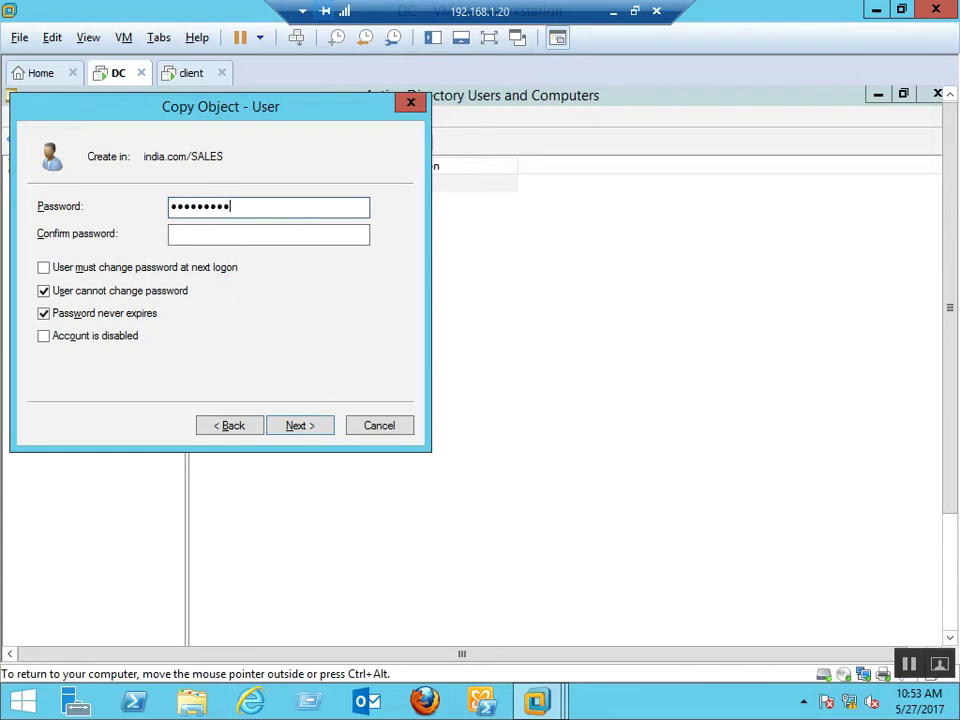
pyautogui.hotkey('ctrl', 'a')
pyautogui.press('BackSpace')
pyautogui.write('P@ssw0rd1')
pyautogui.press('Tab')
pyautogui.write('P@ssw0rd1')
pyautogui.press('Tab')
pyautogui.press('space')
pyautogui.press('Return')
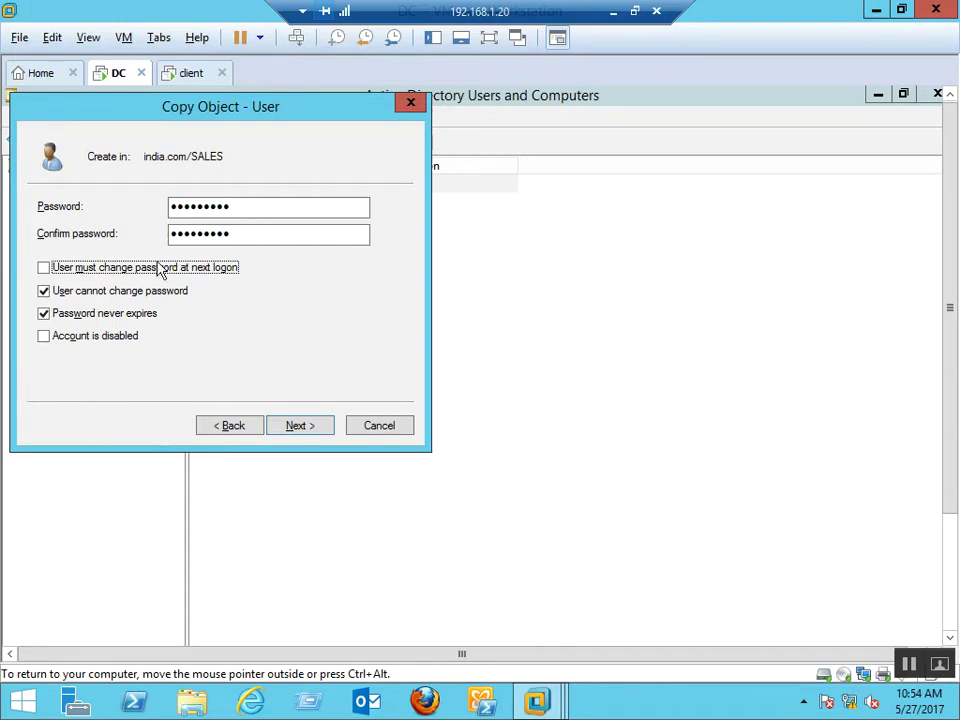
pyautogui.click(304, 430)
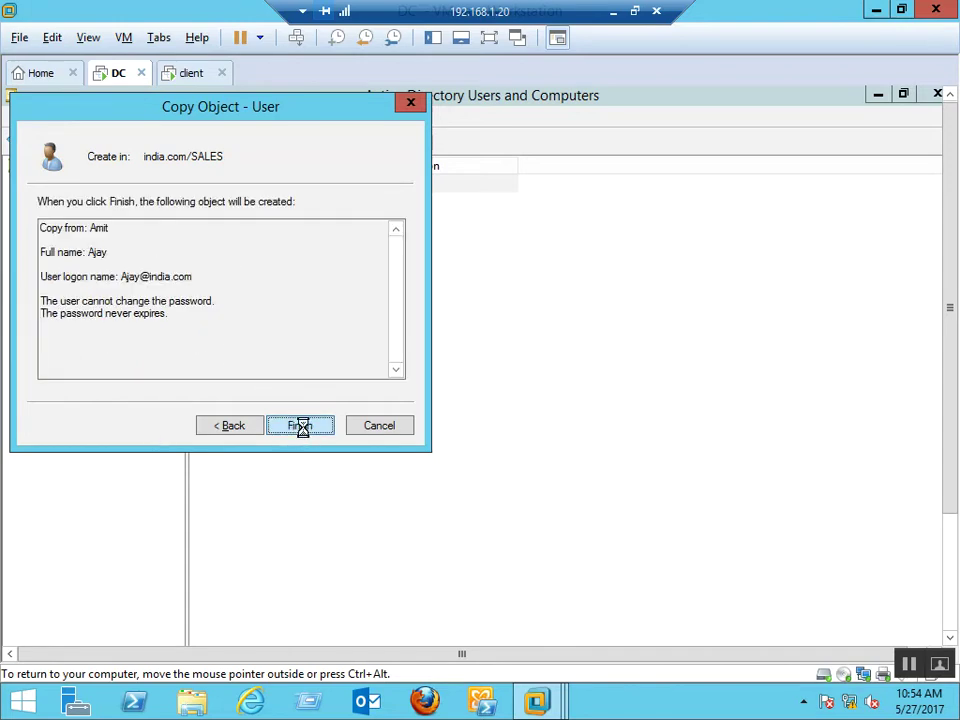
pyautogui.click(301, 427)
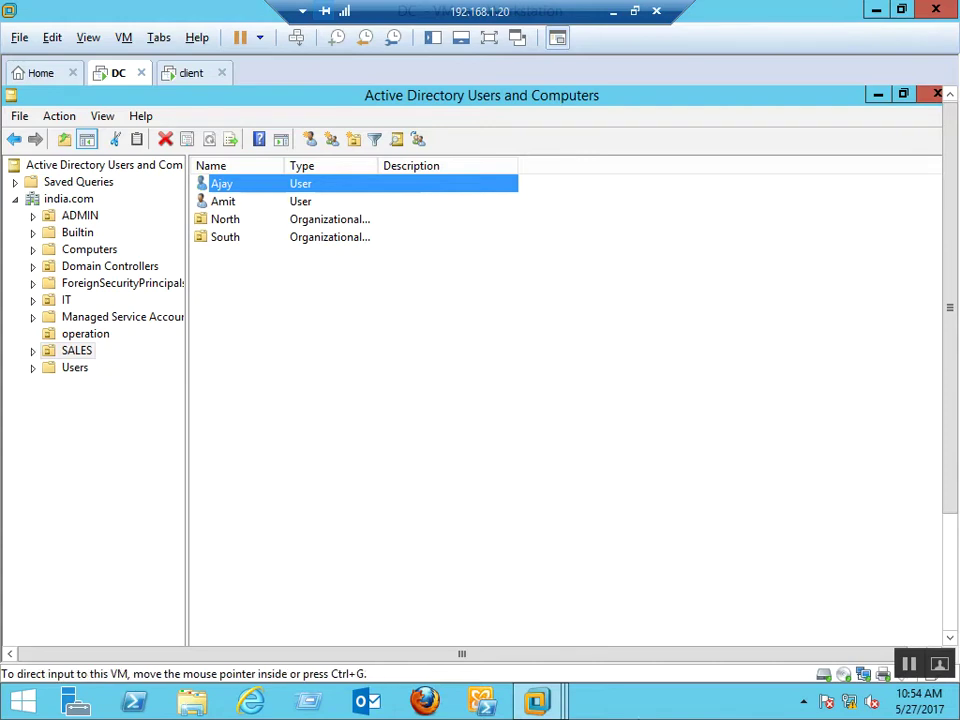
# Clear the user list selection and open the IT OU
pyautogui.click(456, 478)
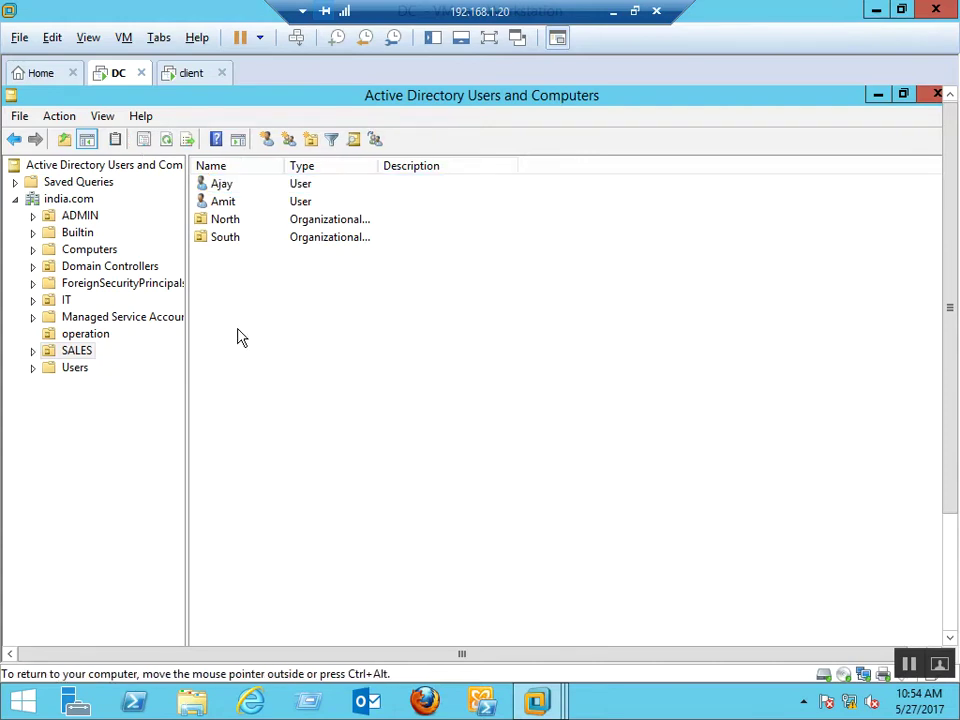
pyautogui.click(67, 301)
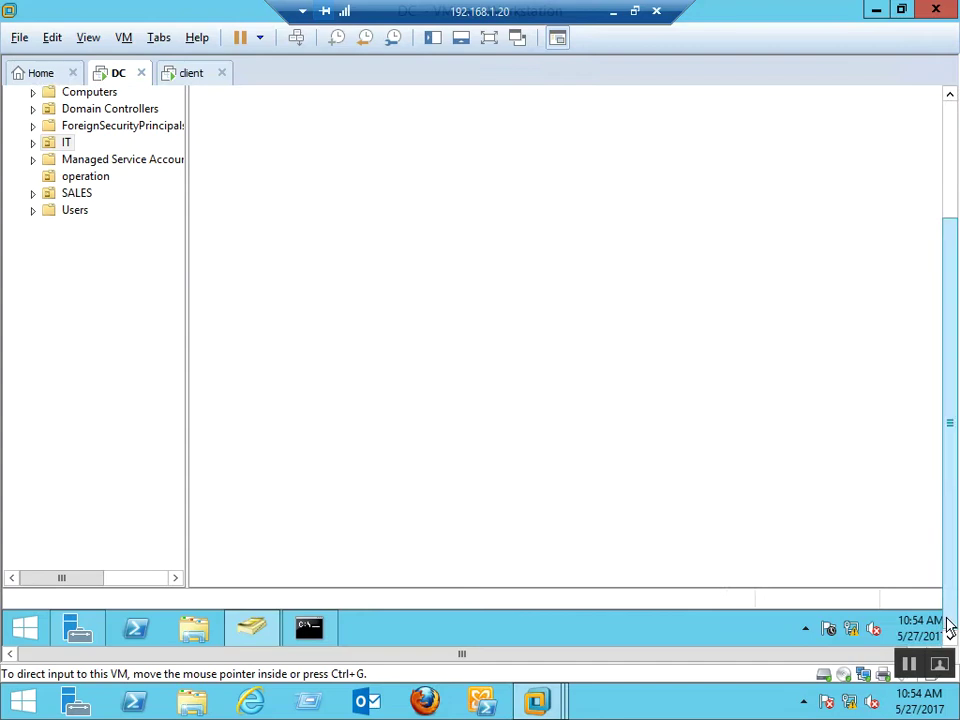
# In Command Prompt, run dsadd user "ou=sales,dc=india,dc=com" with a -pwd password
pyautogui.click(311, 630)
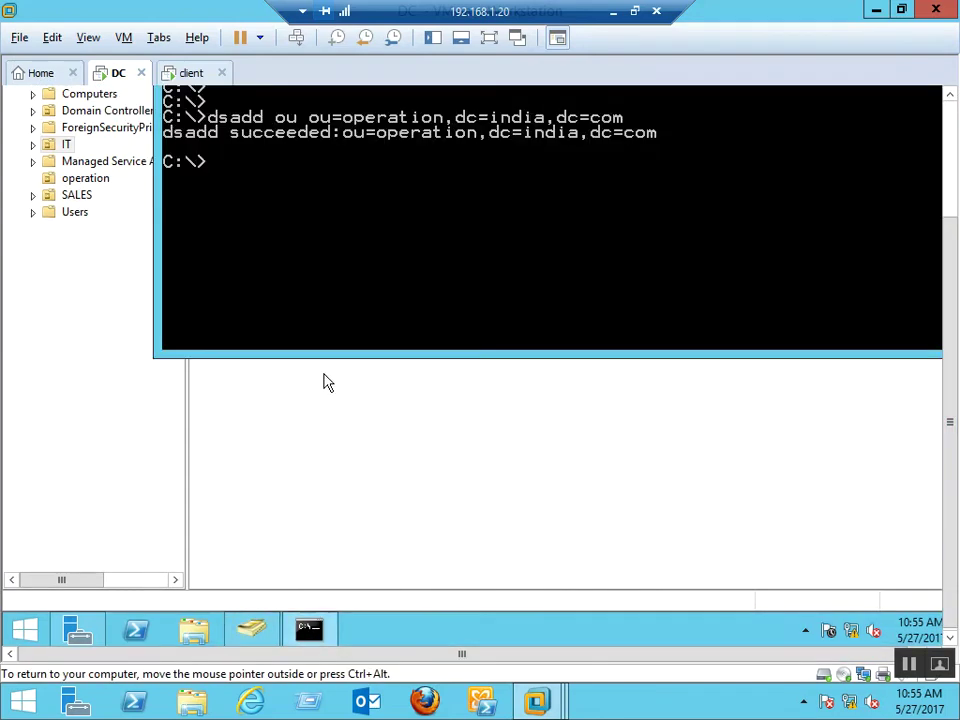
pyautogui.click(951, 97)
pyautogui.click(951, 97)
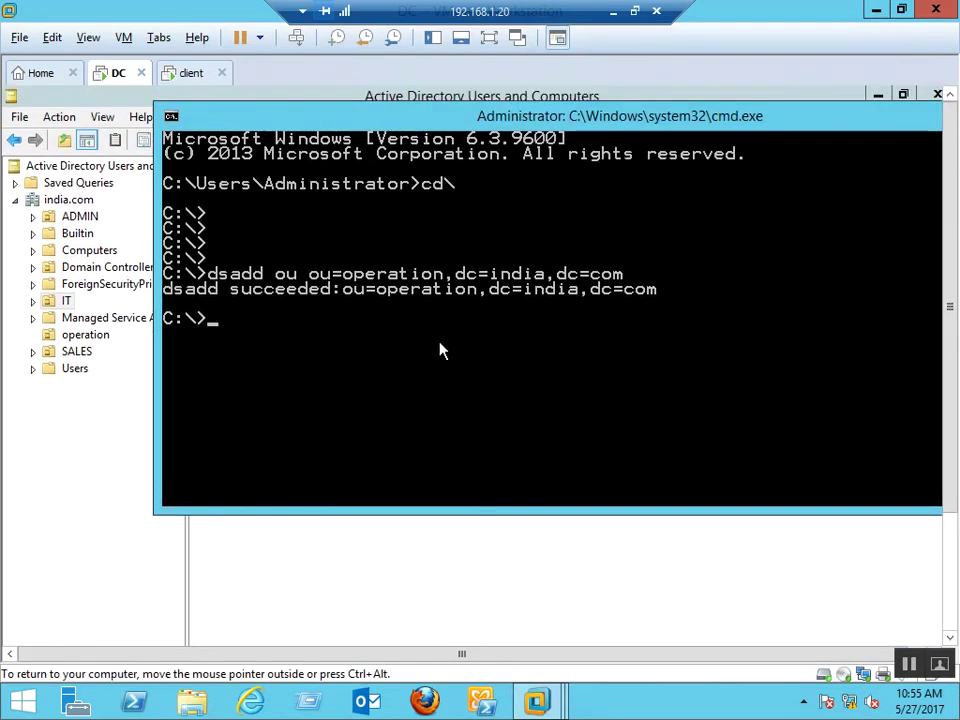
pyautogui.write('dsadd user "')
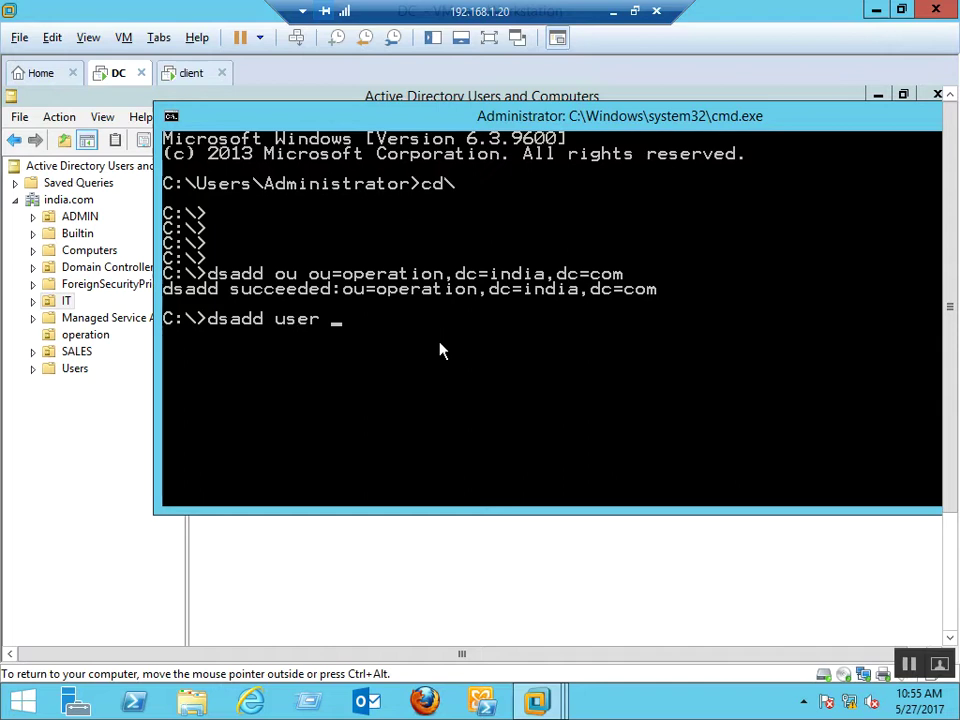
pyautogui.write('ou=')
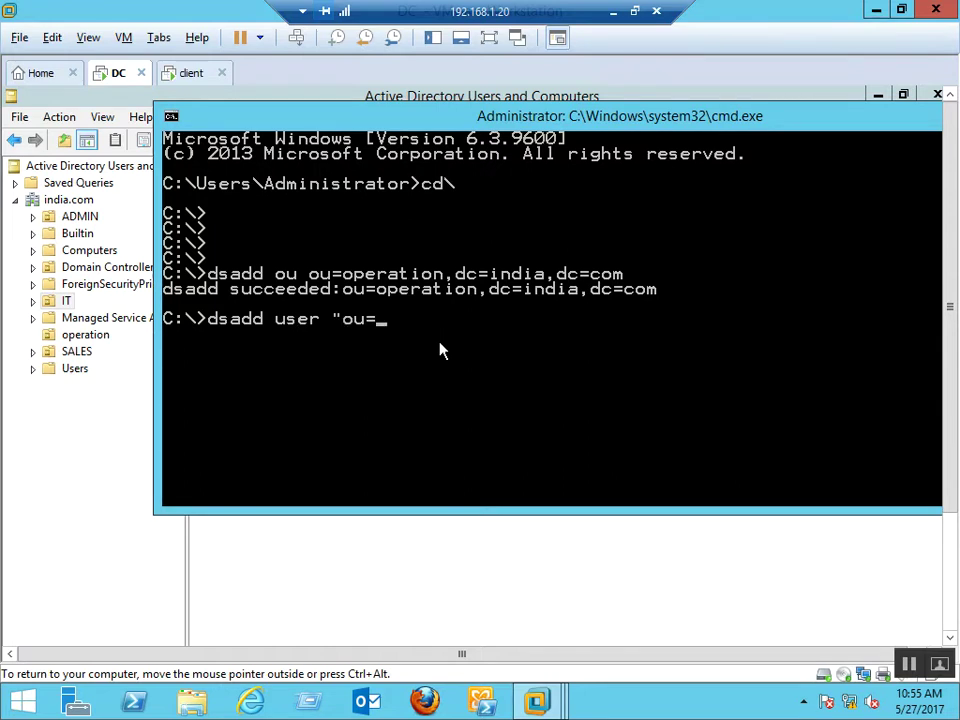
pyautogui.write('sales,')
pyautogui.write('dc=india')
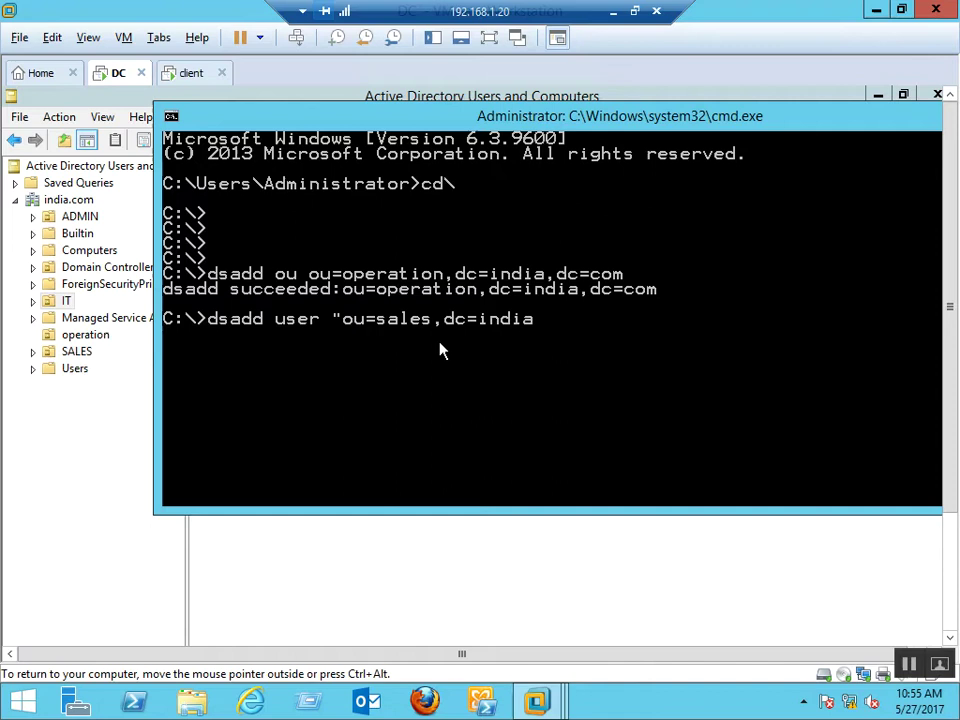
pyautogui.write(',dc=com" -pwd')
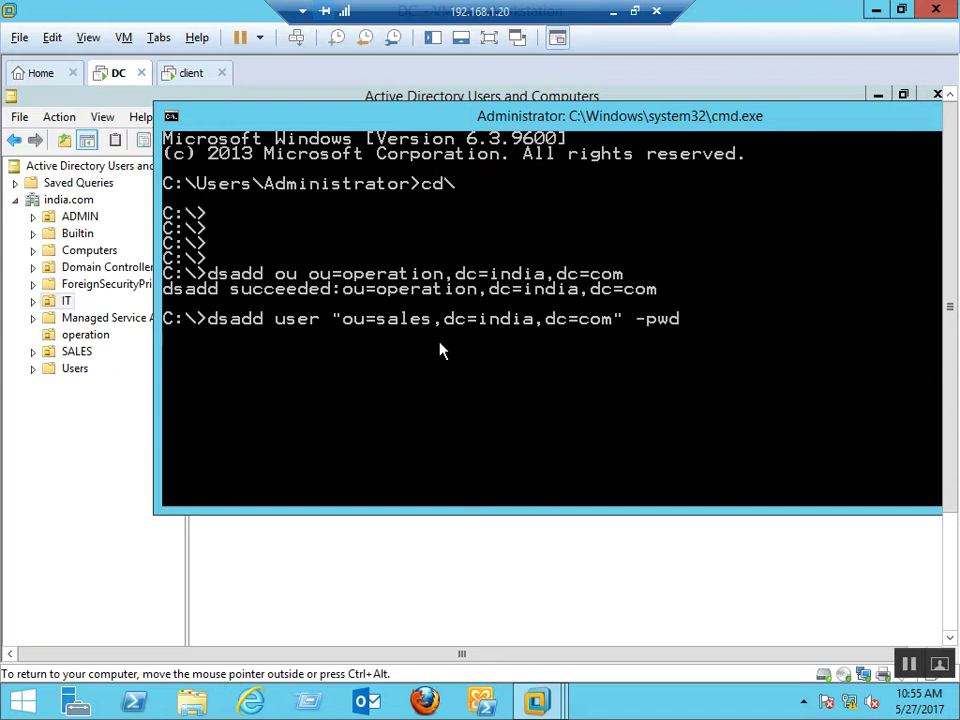
pyautogui.write(' admin@123')
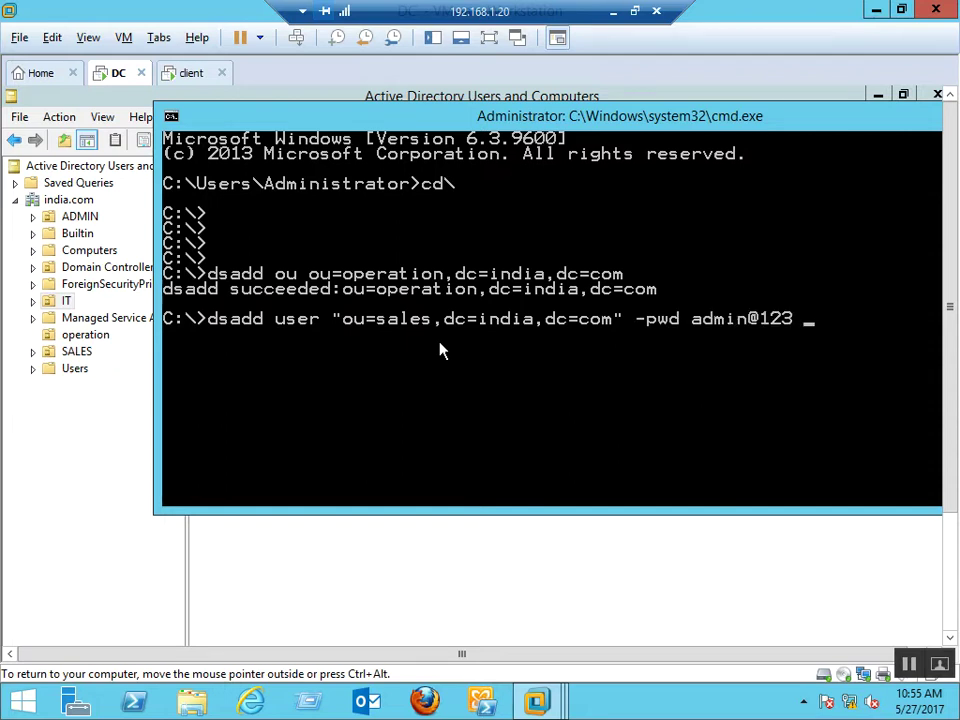
pyautogui.press('Return')
# Recall the failed dsadd command for editing and maximize the console window
pyautogui.press('Up')
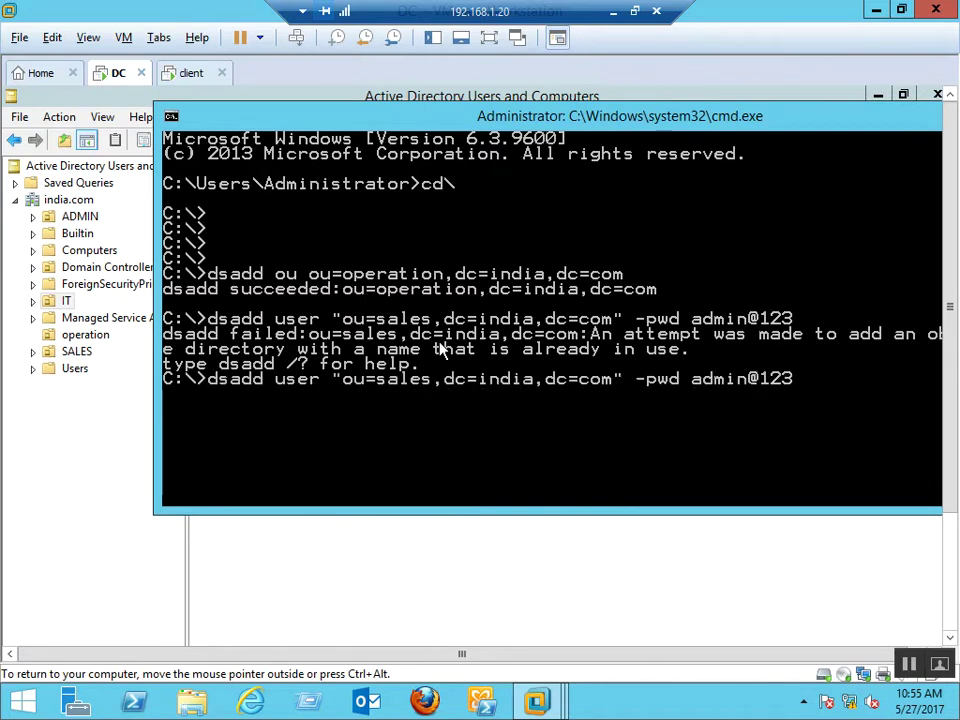
pyautogui.press('Left')
pyautogui.press('Left')
pyautogui.press('Left')
pyautogui.press('Left')
pyautogui.press('Left')
pyautogui.press('Left')
pyautogui.press('Left')
pyautogui.press('Left')
pyautogui.press('Left')
pyautogui.press('Left')
pyautogui.press('Left')
pyautogui.press('Left')
pyautogui.press('Left')
pyautogui.press('Left')
pyautogui.press('Left')
pyautogui.press('Left')
pyautogui.press('Left')
pyautogui.press('Left')
pyautogui.press('Left')
pyautogui.press('Left')
pyautogui.press('Left')
pyautogui.press('Left')
pyautogui.press('Left')
pyautogui.press('Left')
pyautogui.press('Left')
pyautogui.press('Left')
pyautogui.press('Left')
pyautogui.press('Left')
pyautogui.press('Left')
pyautogui.press('Left')
pyautogui.press('Left')
pyautogui.press('Right')
pyautogui.press('Right')
pyautogui.press('Right')
pyautogui.press('Right')
pyautogui.press('Right')
pyautogui.press('Right')
pyautogui.press('Right')
pyautogui.press('Right')
pyautogui.press('Right')
pyautogui.press('Right')
pyautogui.press('Right')
pyautogui.press('Right')
pyautogui.press('Right')
pyautogui.press('Right')
pyautogui.press('Right')
pyautogui.press('Right')
pyautogui.press('Right')
pyautogui.press('Right')
pyautogui.press('Right')
pyautogui.press('Right')
pyautogui.press('Right')
pyautogui.press('Right')
pyautogui.press('Right')
pyautogui.press('Right')
pyautogui.press('Right')
pyautogui.press('Right')
pyautogui.press('End')
pyautogui.press('BackSpace')
pyautogui.doubleClick(688, 118)
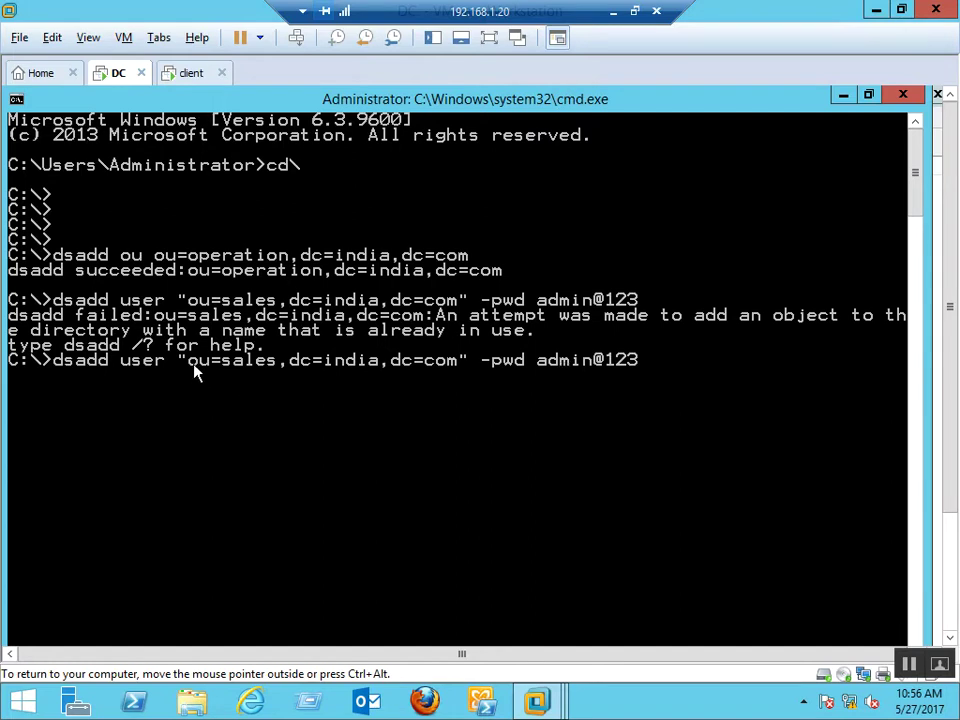
# Insert cn=BMP, before ou=sales and rerun the dsadd command to create user BMP
pyautogui.press('Left')
pyautogui.press('Left')
pyautogui.press('Left')
pyautogui.press('Left')
pyautogui.press('Left')
pyautogui.press('Left')
pyautogui.press('Left')
pyautogui.press('Left')
pyautogui.press('Left')
pyautogui.press('Left')
pyautogui.press('Left')
pyautogui.press('Left')
pyautogui.press('Left')
pyautogui.press('Left')
pyautogui.press('Left')
pyautogui.press('Left')
pyautogui.press('Left')
pyautogui.press('Left')
pyautogui.press('Left')
pyautogui.press('Left')
pyautogui.write('cn=')
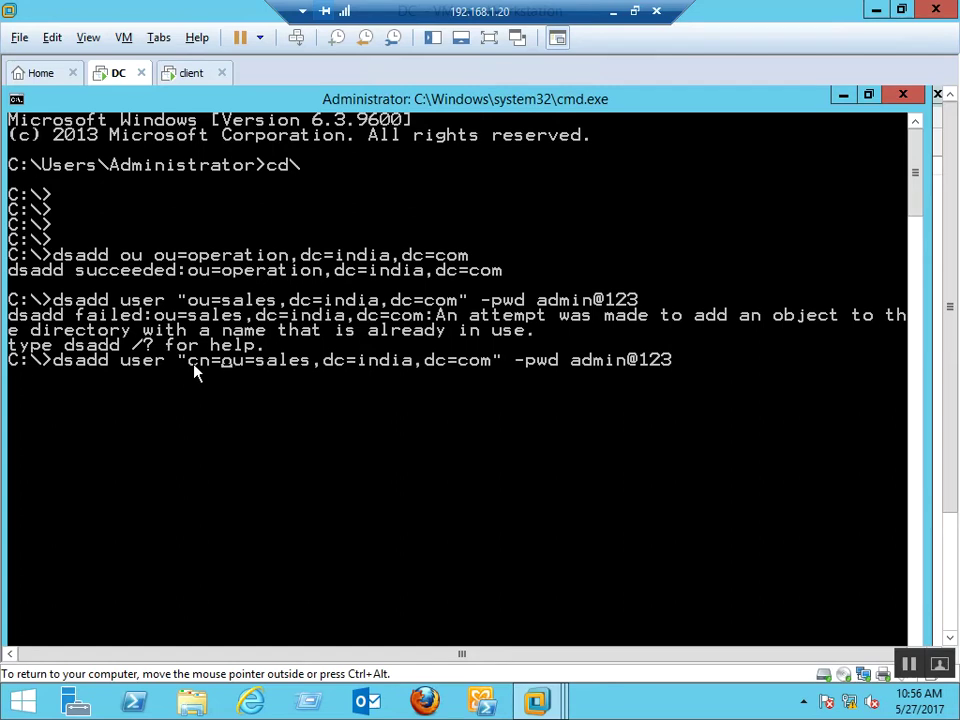
pyautogui.write('B')
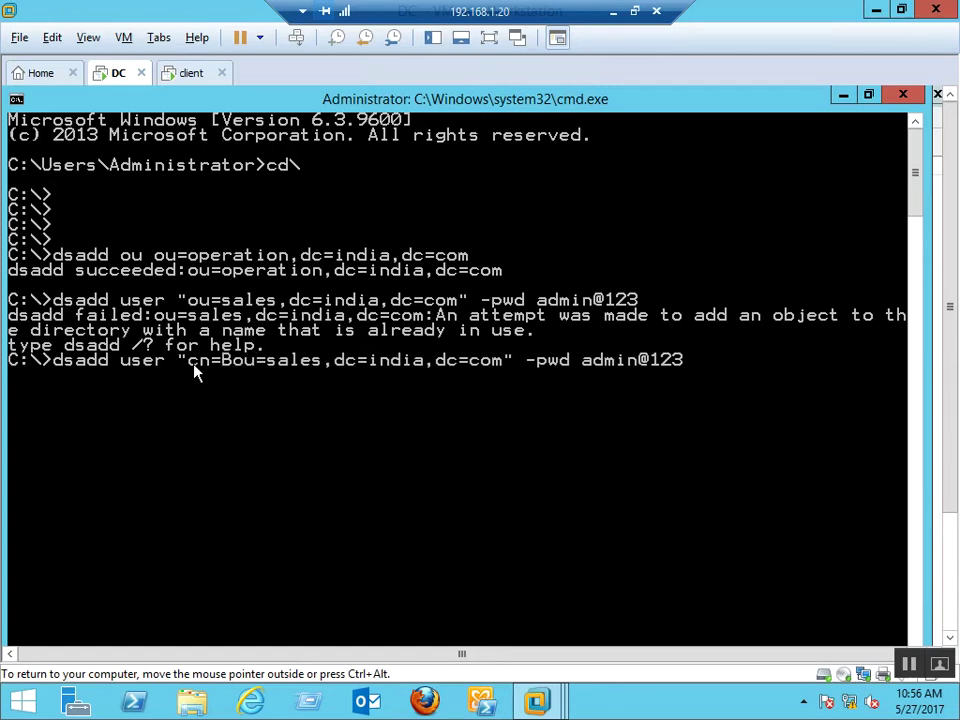
pyautogui.write('MP,')
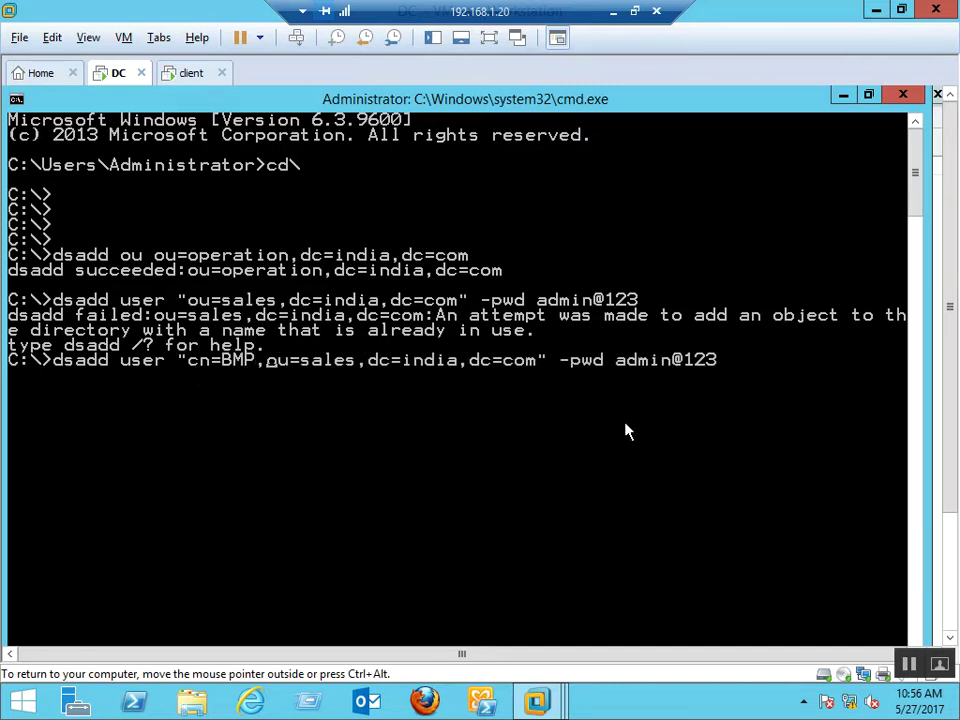
pyautogui.press('Return')
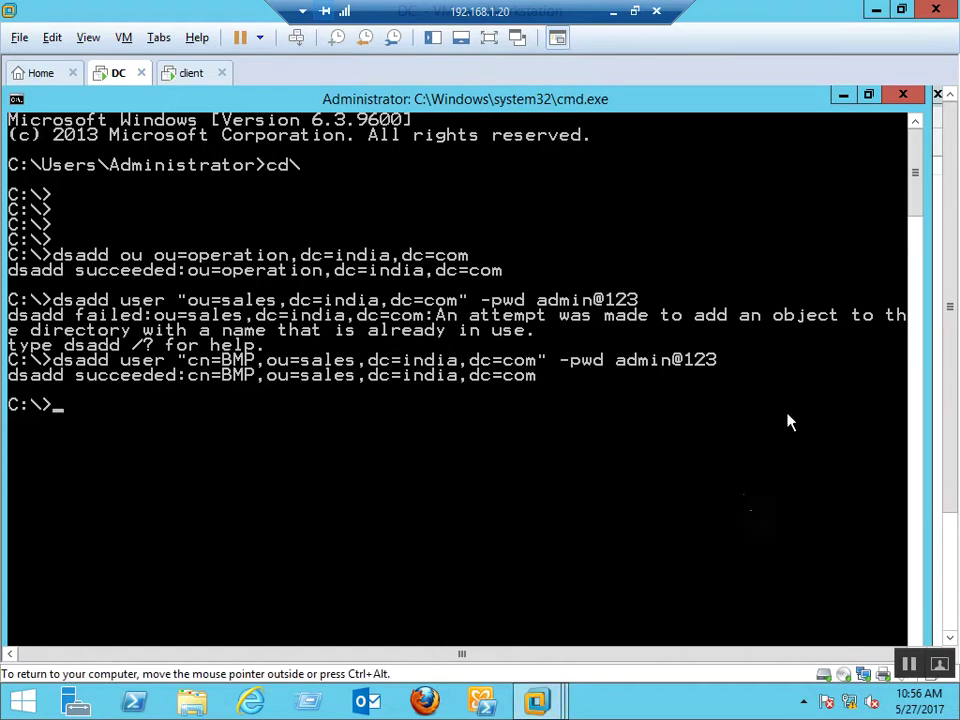
pyautogui.click(903, 94)
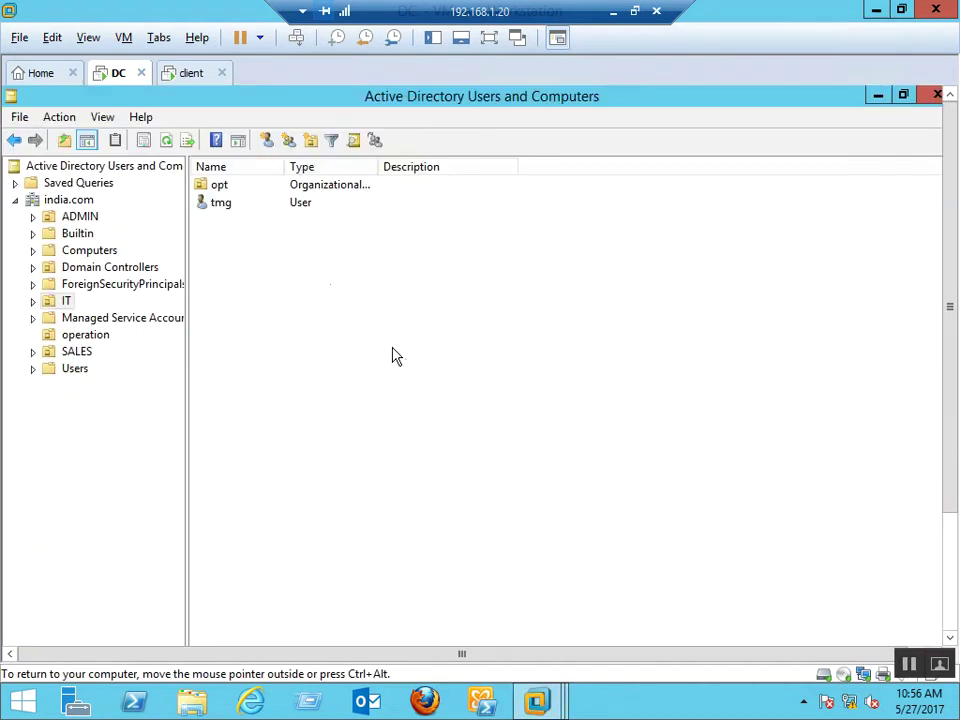
# Refresh the console and the SALES OU, then select the new BMP user
pyautogui.rightClick(398, 361)
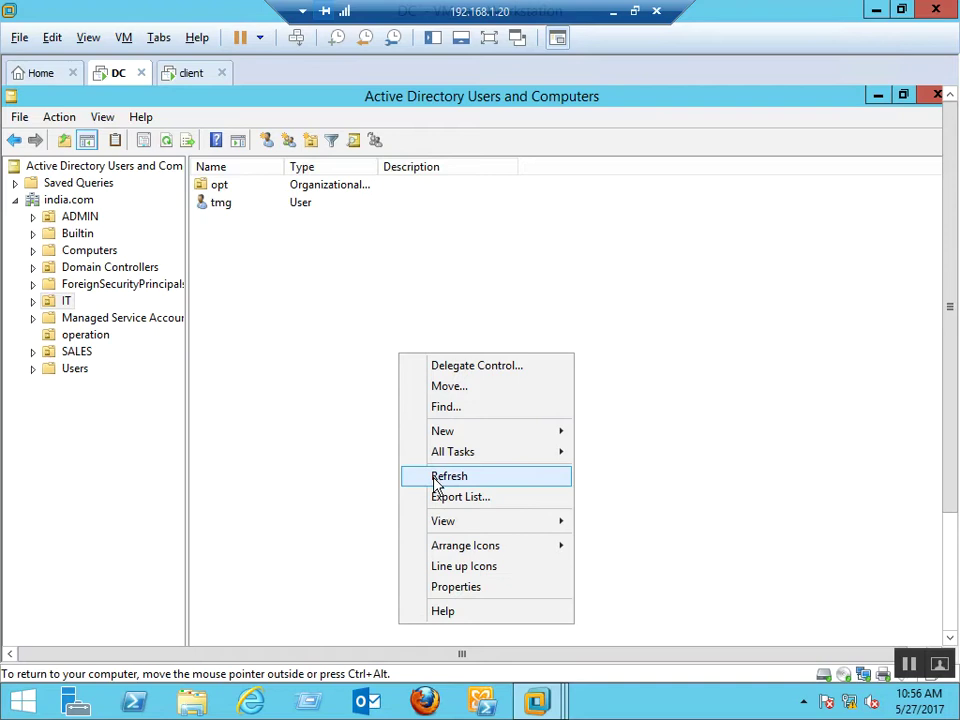
pyautogui.click(434, 476)
pyautogui.click(72, 354)
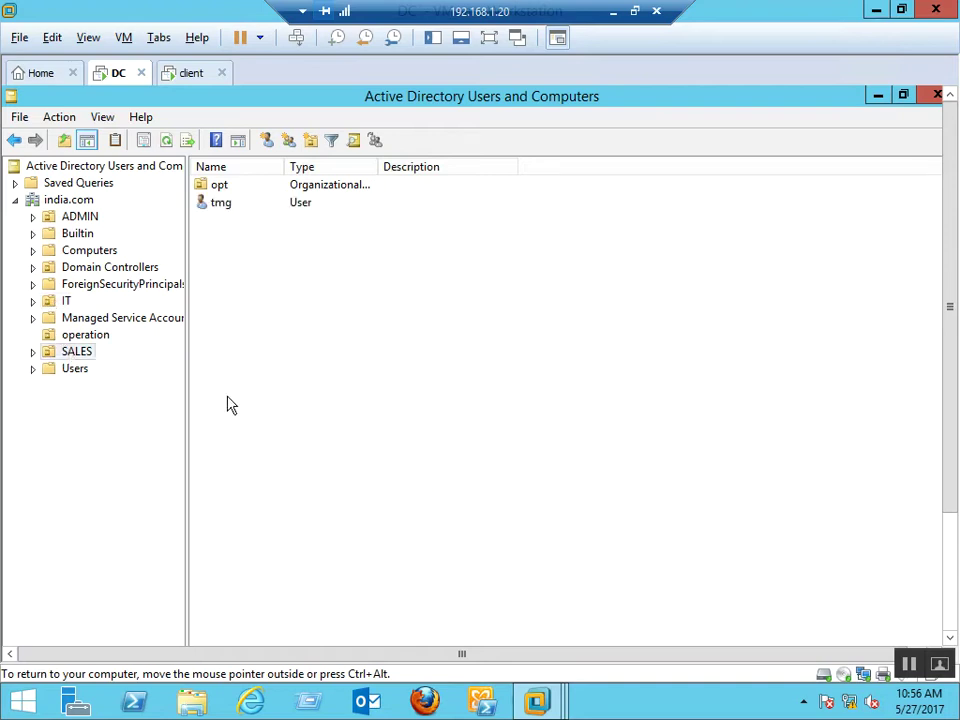
pyautogui.rightClick(262, 373)
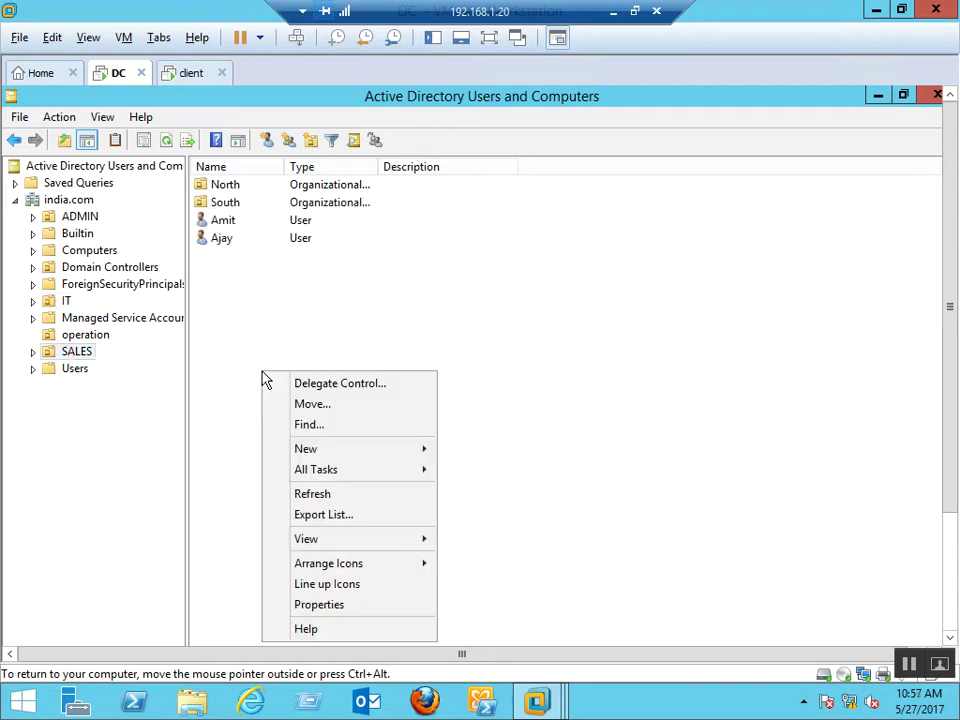
pyautogui.click(317, 494)
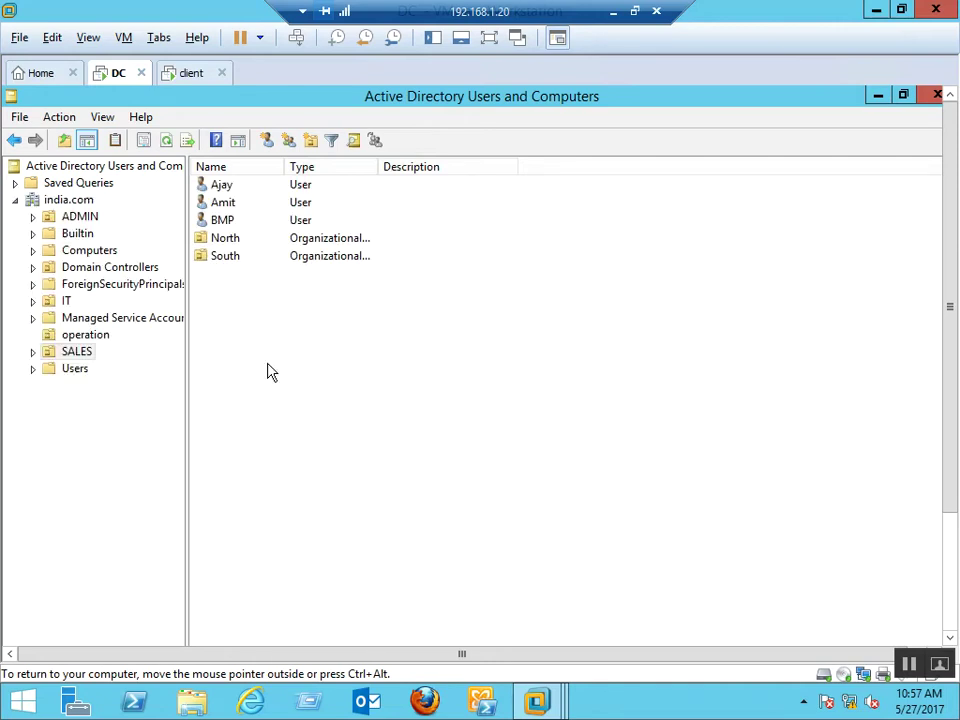
pyautogui.click(222, 220)
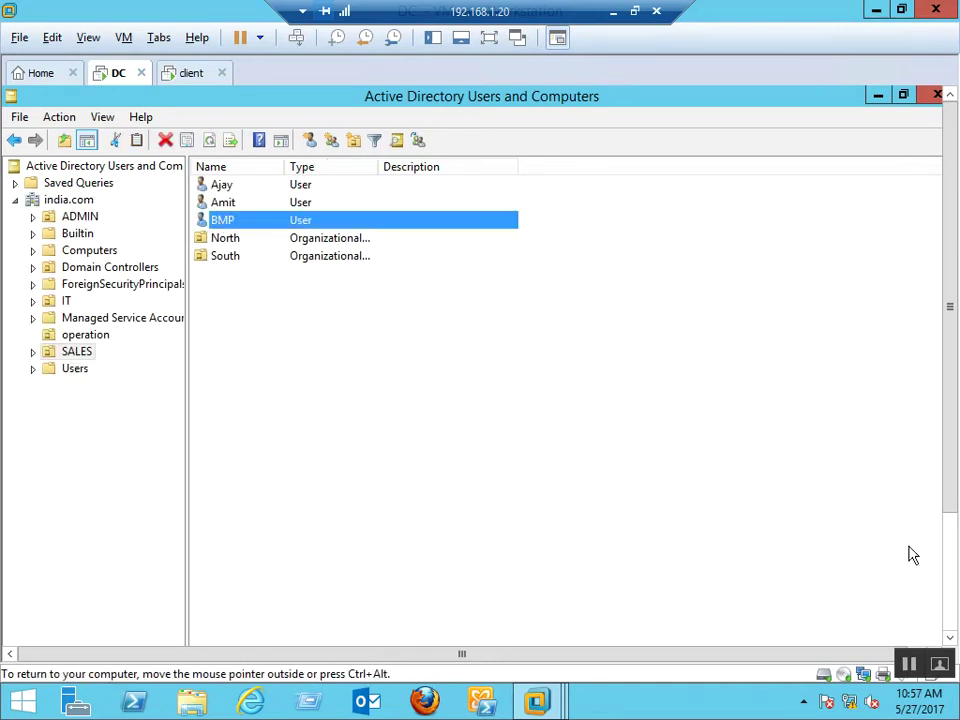
# Expand SALES and South, then view the Project1 and Project2 OUs
pyautogui.click(32, 352)
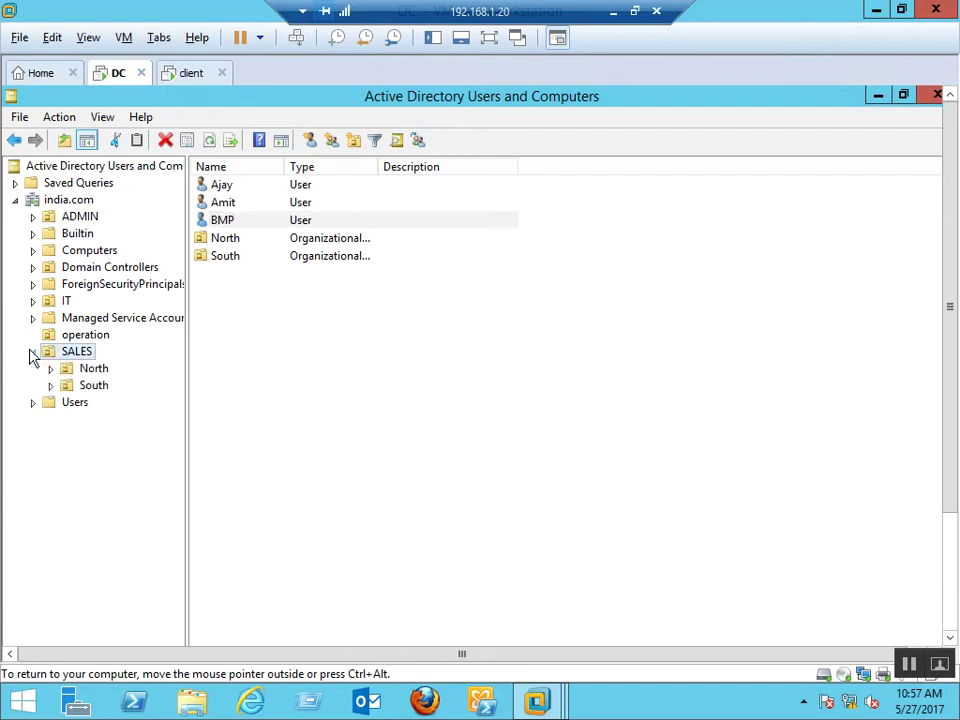
pyautogui.click(88, 387)
pyautogui.click(51, 386)
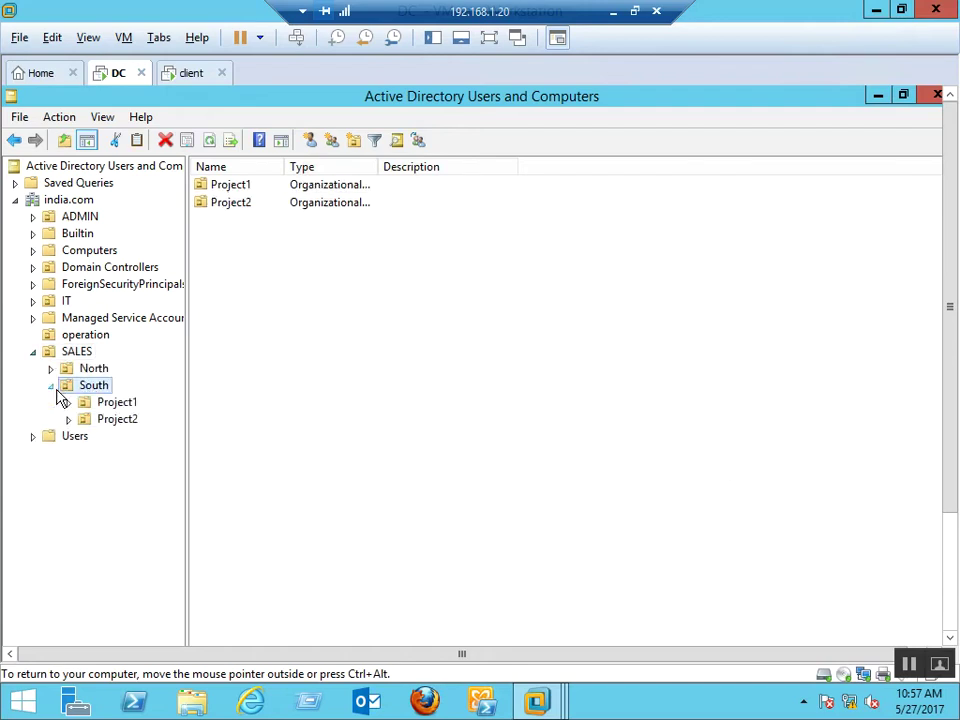
pyautogui.click(128, 403)
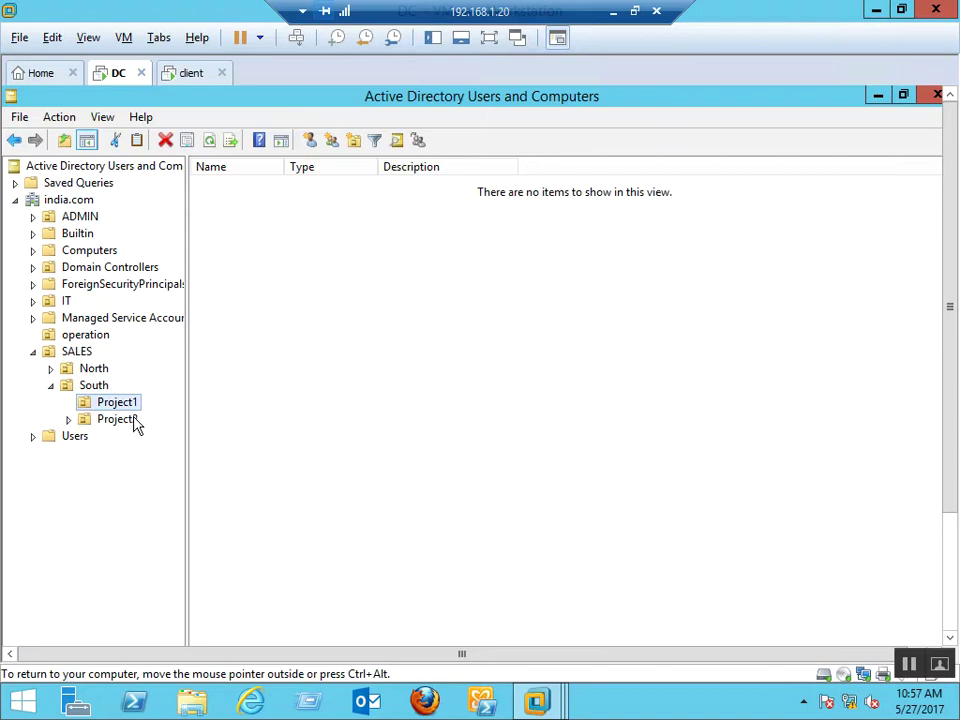
pyautogui.click(131, 420)
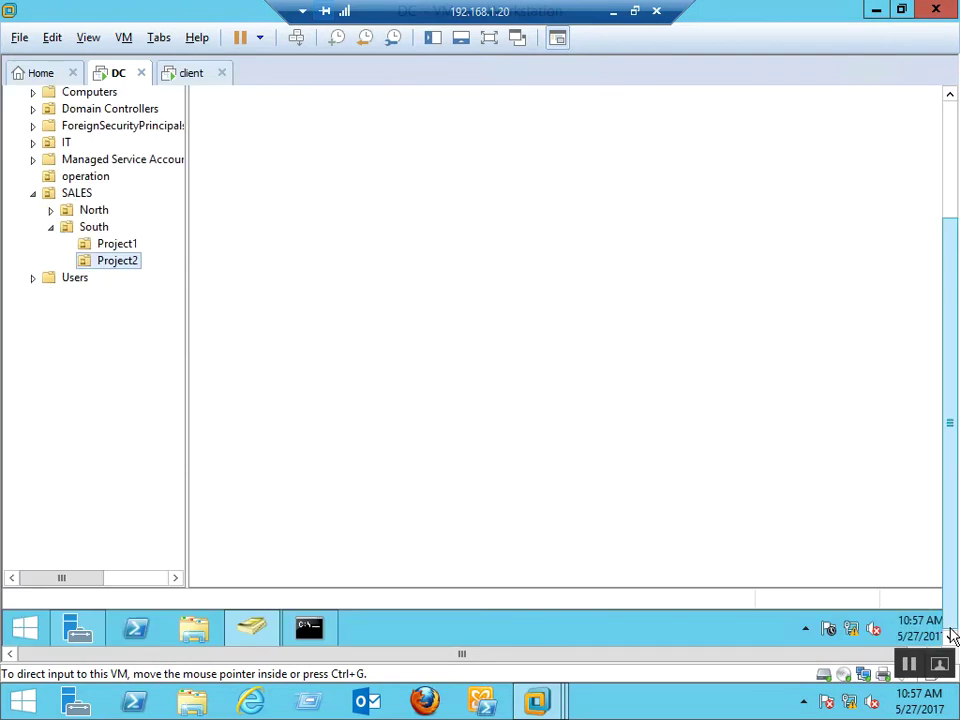
# Recall the dsadd command and rewrite it to begin with dsadd user cn=friend,
pyautogui.click(312, 630)
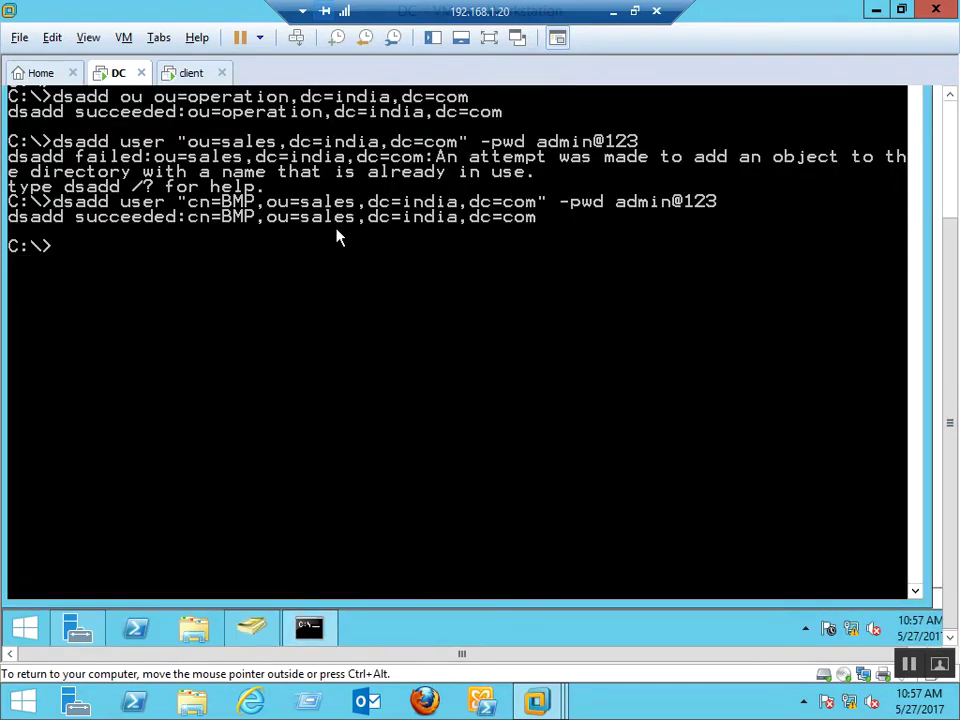
pyautogui.press('Up')
pyautogui.write('\\\\\\\\\\\\\\\\\\\\')
pyautogui.press('BackSpace')
pyautogui.press('BackSpace')
pyautogui.press('BackSpace')
pyautogui.press('BackSpace')
pyautogui.press('BackSpace')
pyautogui.press('BackSpace')
pyautogui.press('BackSpace')
pyautogui.press('BackSpace')
pyautogui.press('BackSpace')
pyautogui.press('BackSpace')
pyautogui.press('BackSpace')
pyautogui.press('BackSpace')
pyautogui.press('BackSpace')
pyautogui.press('BackSpace')
pyautogui.press('BackSpace')
pyautogui.press('BackSpace')
pyautogui.press('BackSpace')
pyautogui.press('BackSpace')
pyautogui.press('BackSpace')
pyautogui.press('BackSpace')
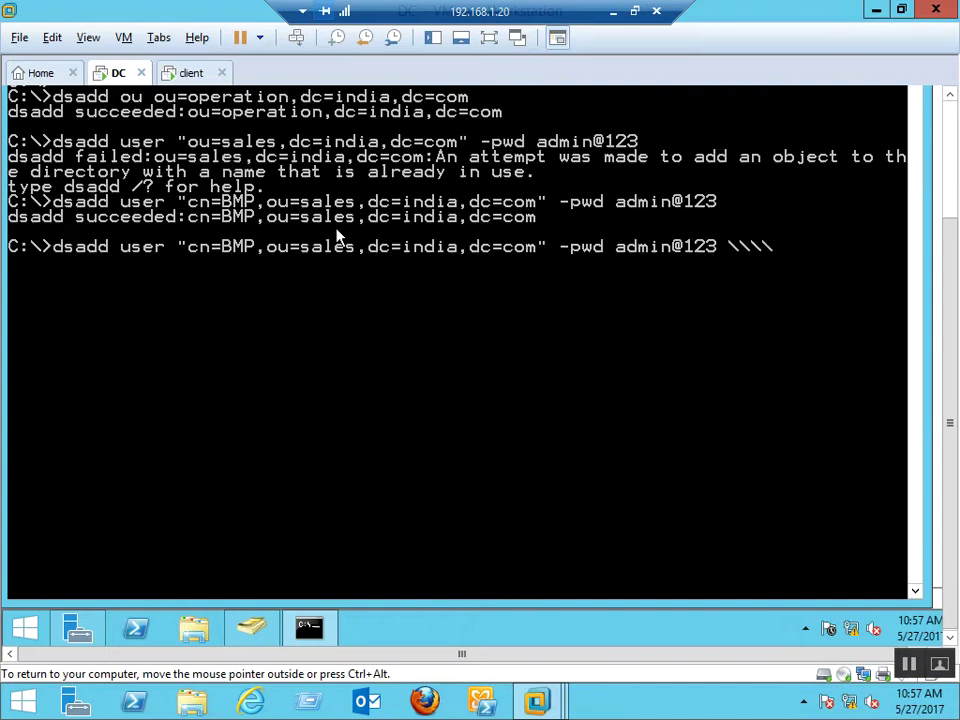
pyautogui.press('BackSpace')
pyautogui.press('BackSpace')
pyautogui.press('BackSpace')
pyautogui.press('BackSpace')
pyautogui.press('BackSpace')
pyautogui.press('BackSpace')
pyautogui.press('BackSpace')
pyautogui.press('BackSpace')
pyautogui.press('BackSpace')
pyautogui.press('BackSpace')
pyautogui.press('BackSpace')
pyautogui.press('BackSpace')
pyautogui.press('BackSpace')
pyautogui.press('BackSpace')
pyautogui.press('BackSpace')
pyautogui.press('BackSpace')
pyautogui.press('BackSpace')
pyautogui.press('BackSpace')
pyautogui.press('BackSpace')
pyautogui.press('BackSpace')
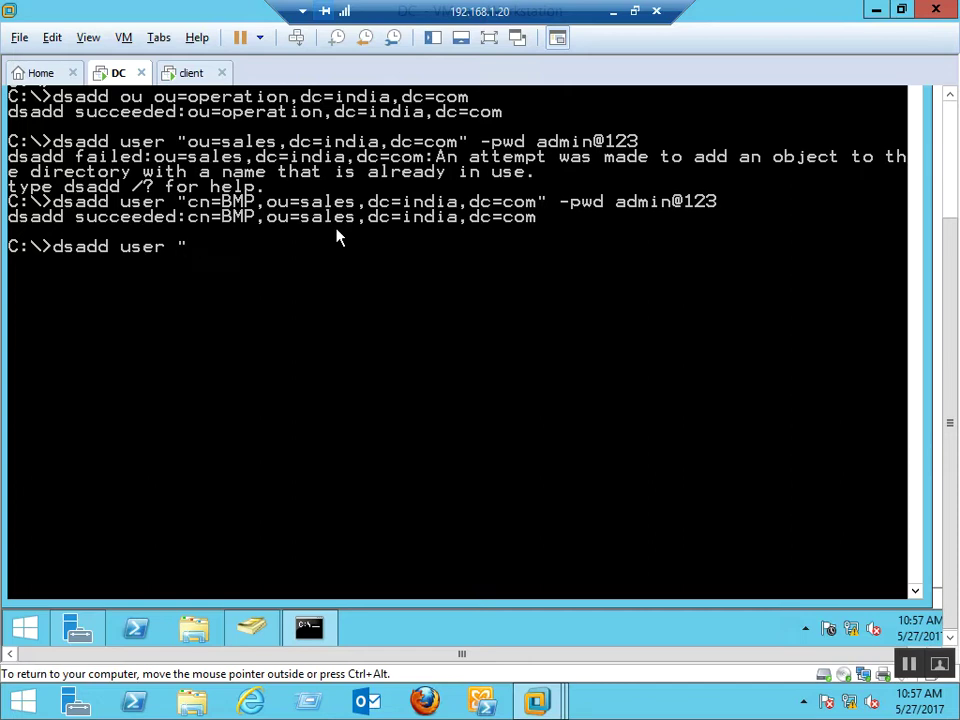
pyautogui.write('friend,')
pyautogui.press('Left')
pyautogui.press('Left')
pyautogui.press('Left')
pyautogui.press('Left')
pyautogui.press('Left')
pyautogui.press('Left')
pyautogui.press('Left')
pyautogui.write('cn=')
pyautogui.press('Right')
pyautogui.press('Right')
pyautogui.press('Right')
pyautogui.press('Right')
pyautogui.press('Right')
pyautogui.press('Right')
pyautogui.press('Right')
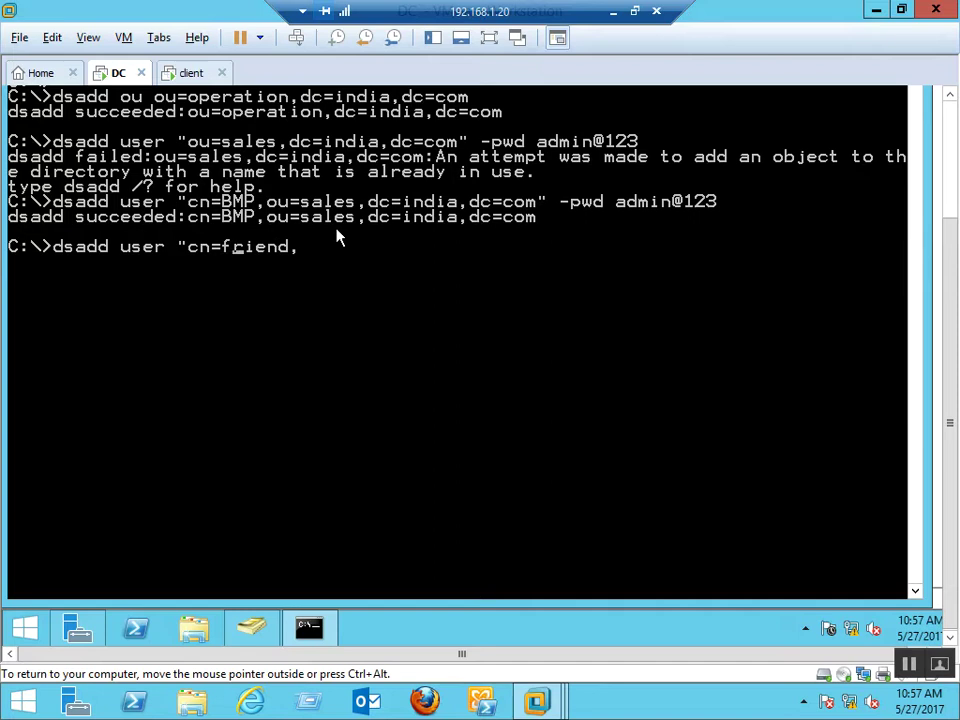
pyautogui.write('s')
pyautogui.press('BackSpace')
# Complete the path ou=project2,ou=south,ou=sales,dc=india,dc=com with a -pwd password and run it
pyautogui.hotkey('alt', 'Tab')
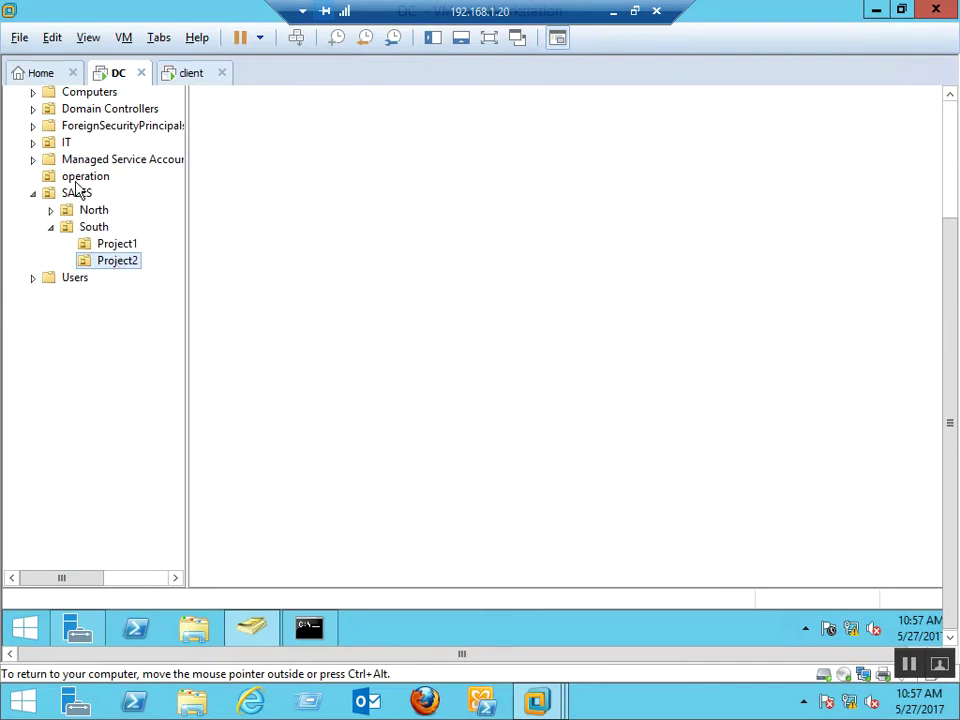
pyautogui.hotkey('alt', 'Tab')
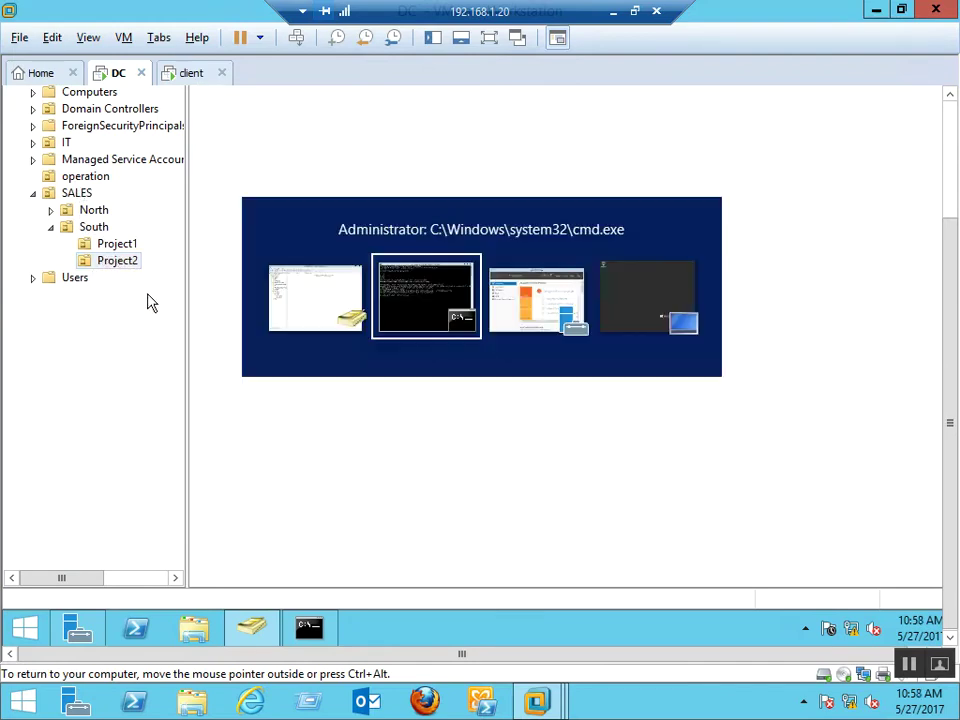
pyautogui.write('ou=p')
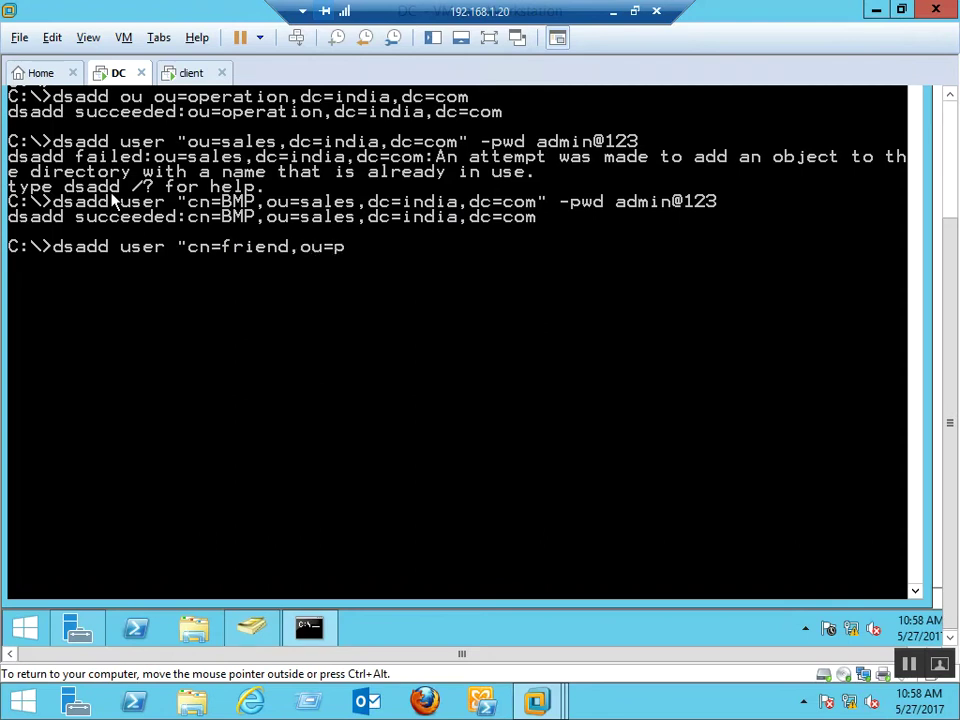
pyautogui.write('roject2')
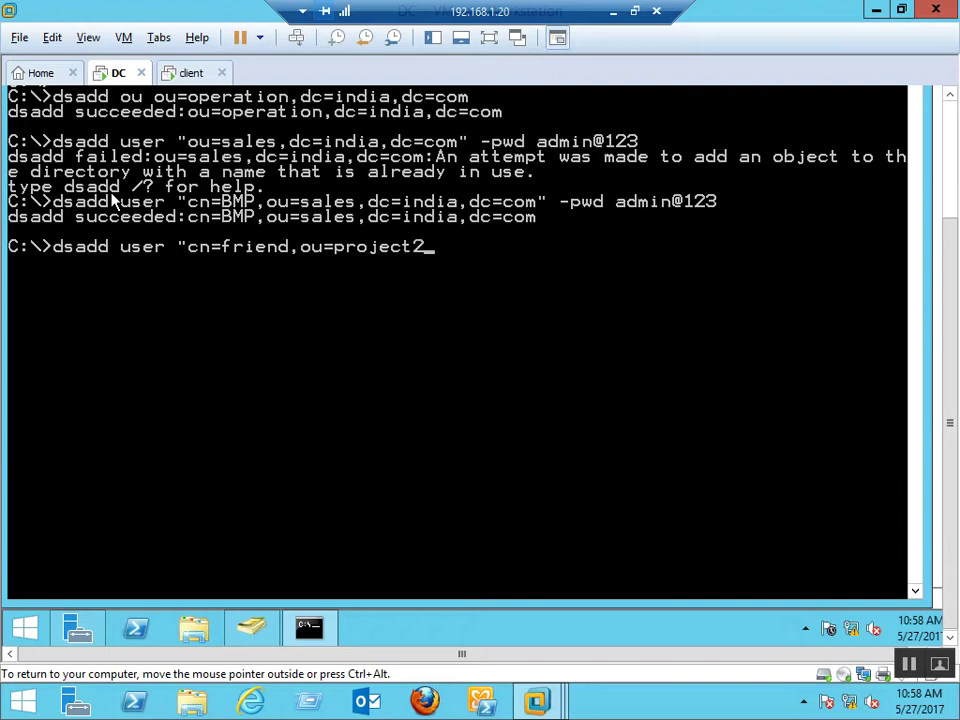
pyautogui.write(',')
pyautogui.hotkey('alt', 'Tab')
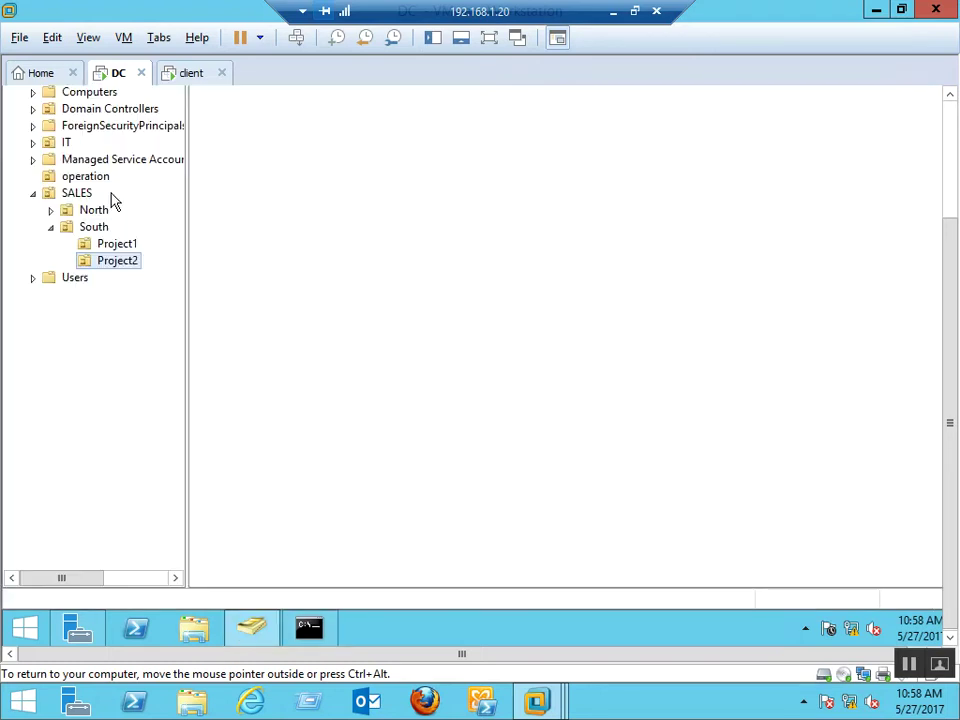
pyautogui.hotkey('alt', 'Tab')
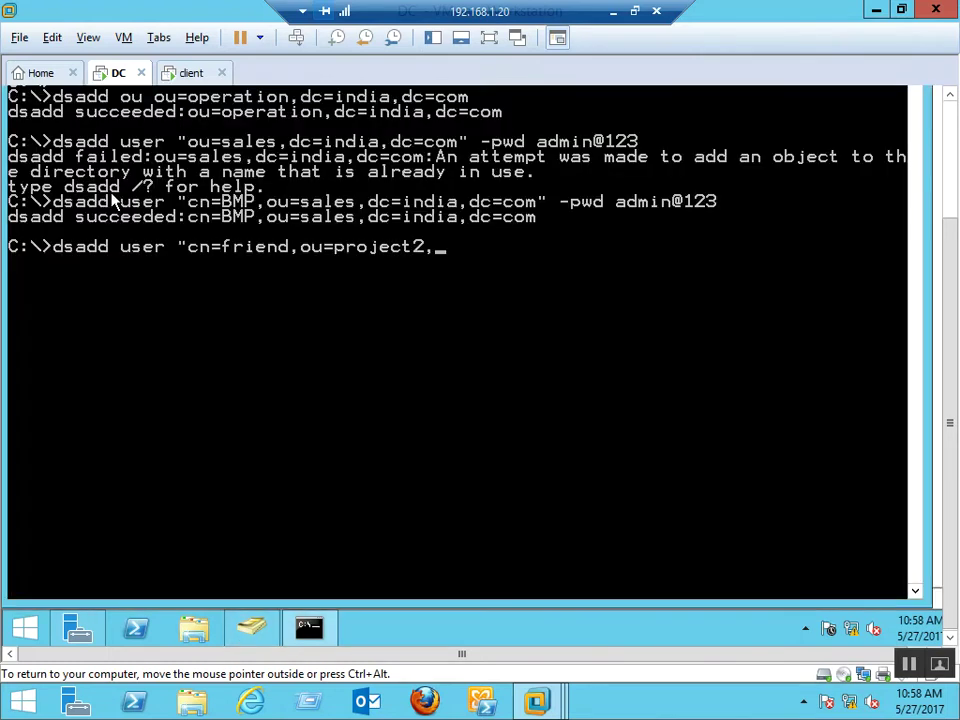
pyautogui.write('ou=south')
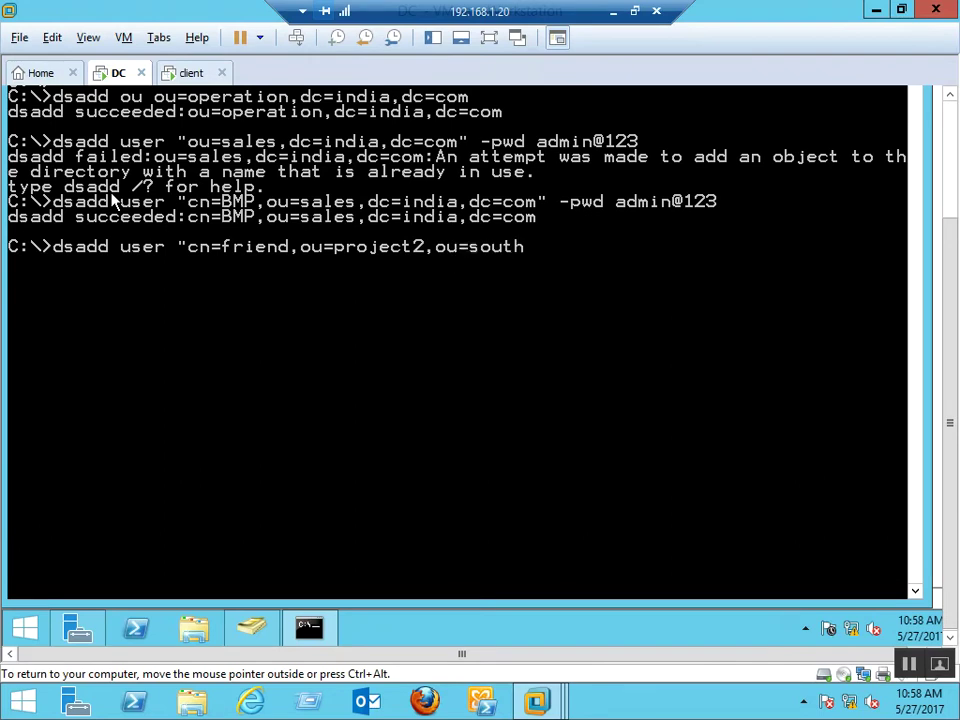
pyautogui.write(',')
pyautogui.hotkey('alt', 'Tab')
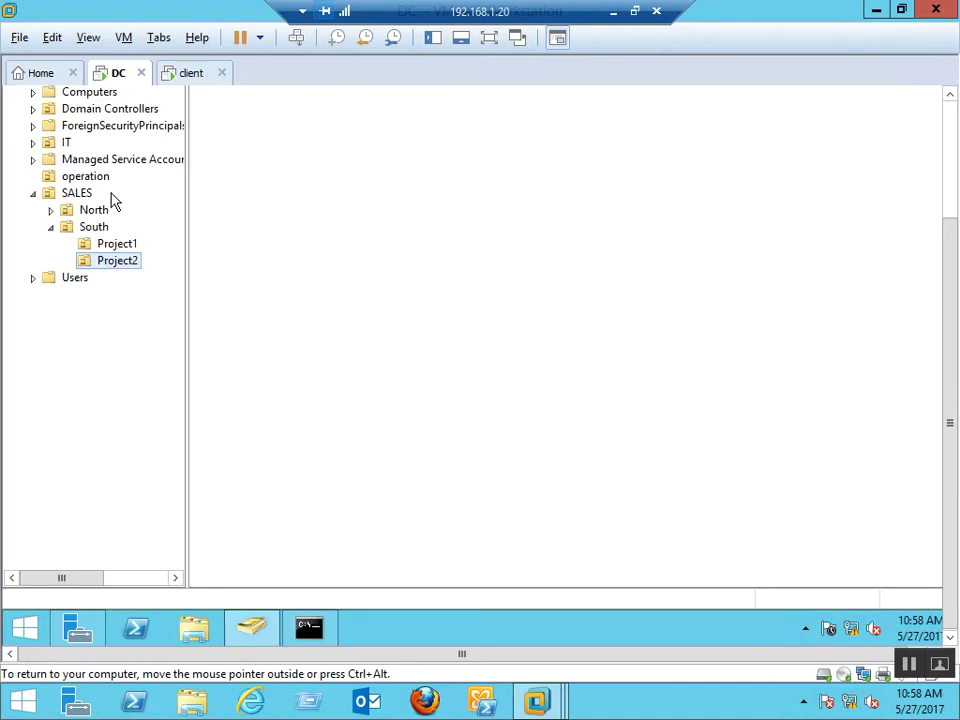
pyautogui.hotkey('alt', 'Tab')
pyautogui.write('ou')
pyautogui.write('=')
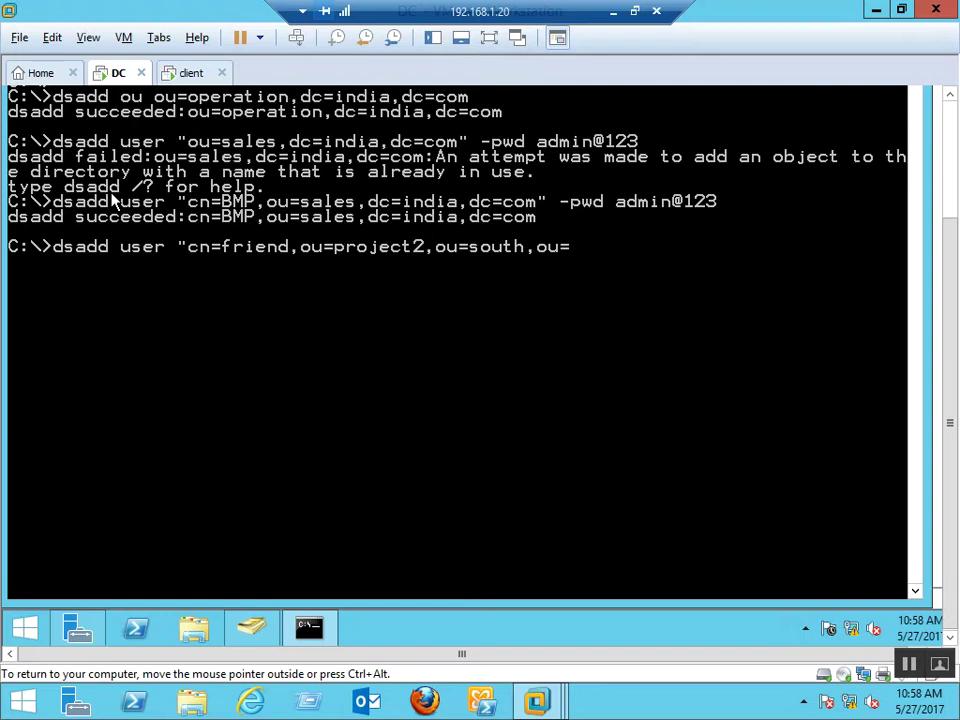
pyautogui.write('sales,')
pyautogui.hotkey('alt', 'Tab')
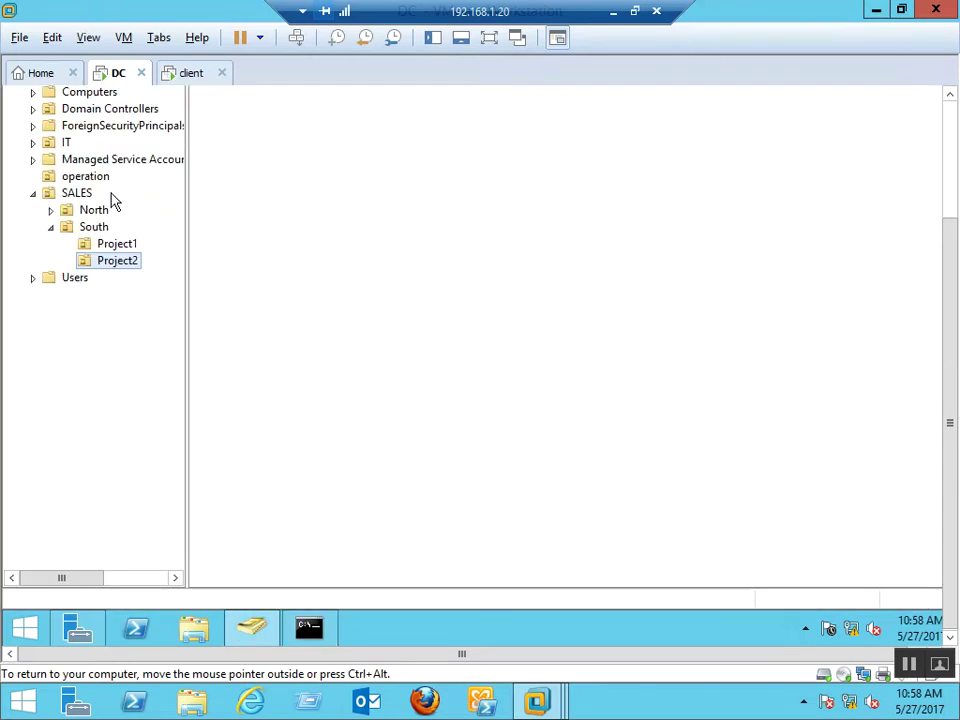
pyautogui.hotkey('alt', 'Tab')
pyautogui.write('dc=i')
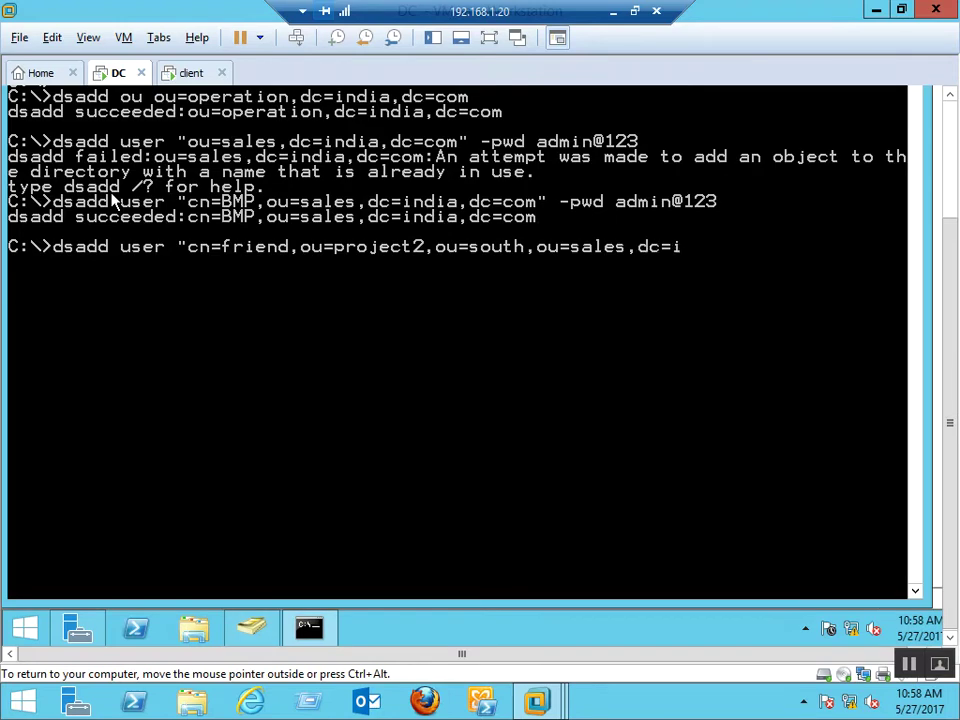
pyautogui.write('ndia,dc=com')
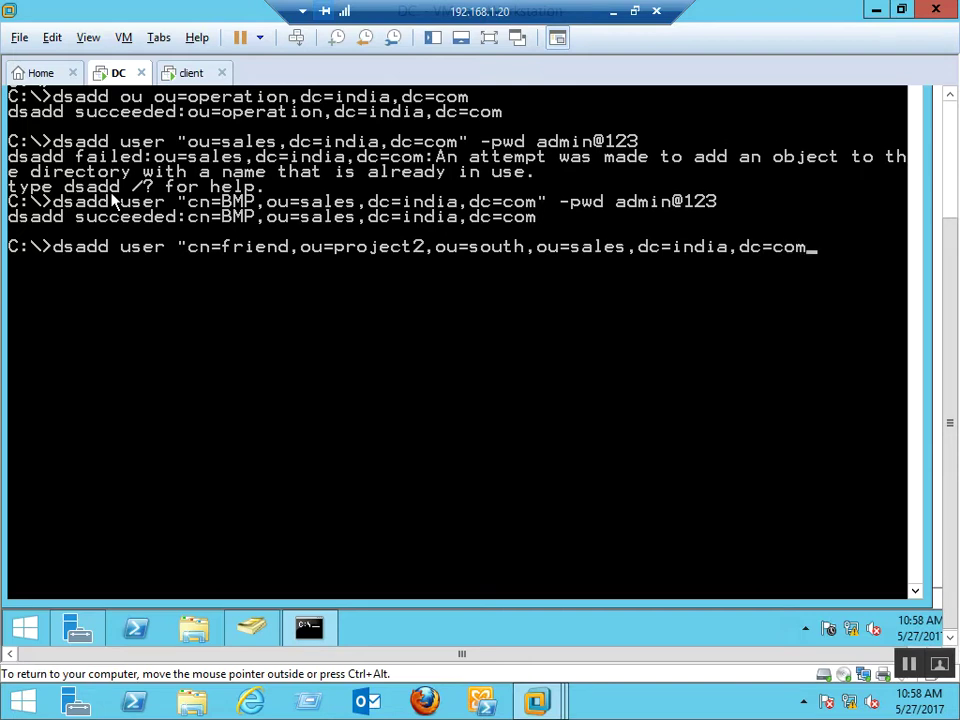
pyautogui.write('" -pwd admin@123')
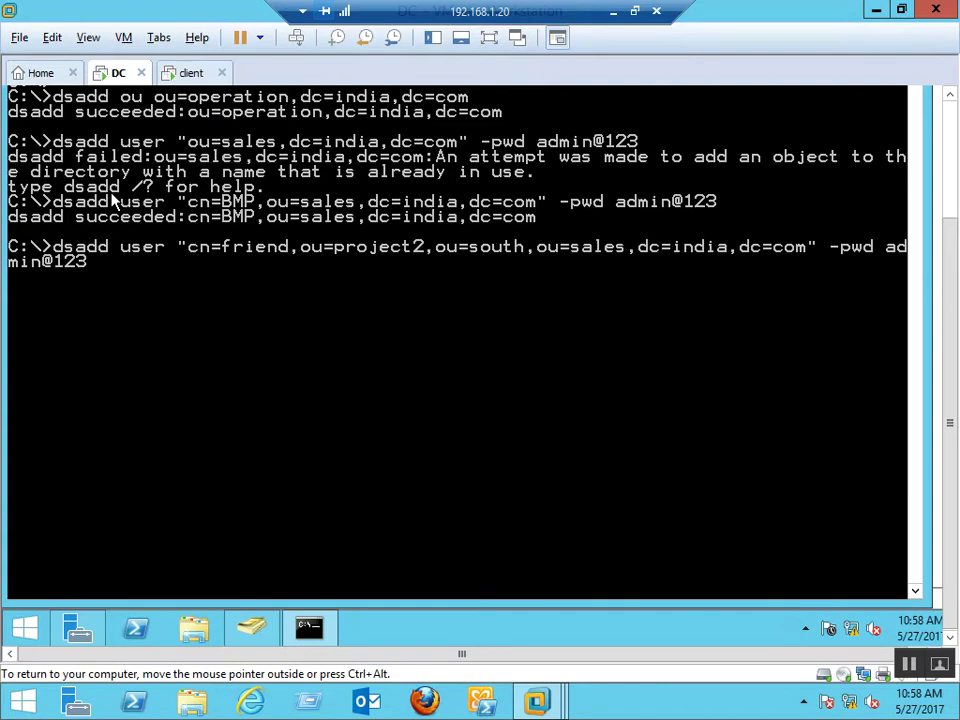
pyautogui.press('Return')
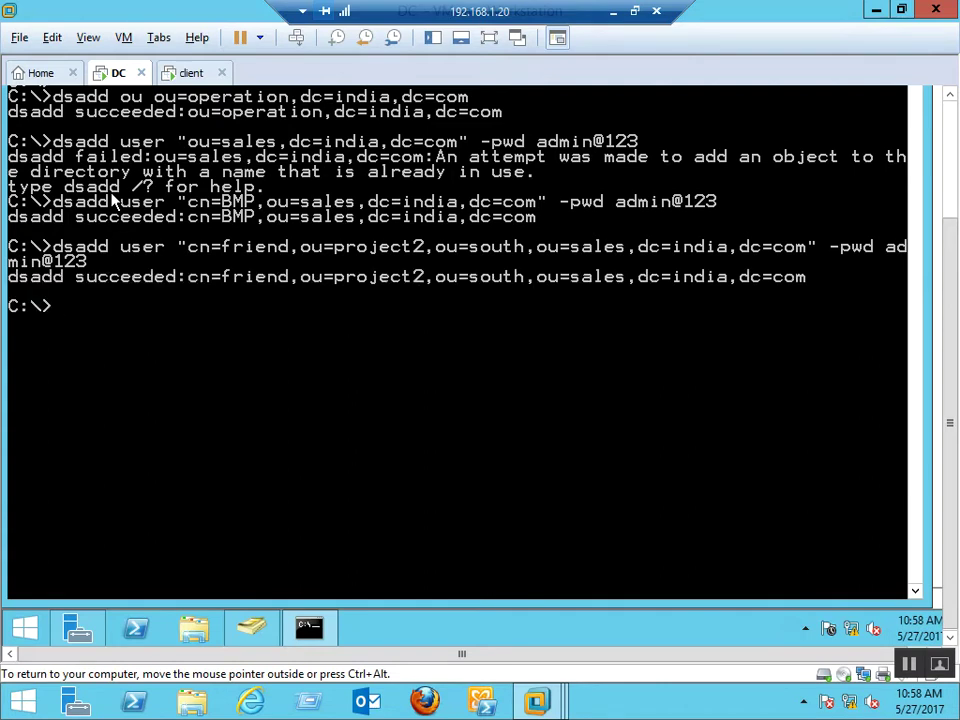
pyautogui.hotkey('alt', 'Tab')
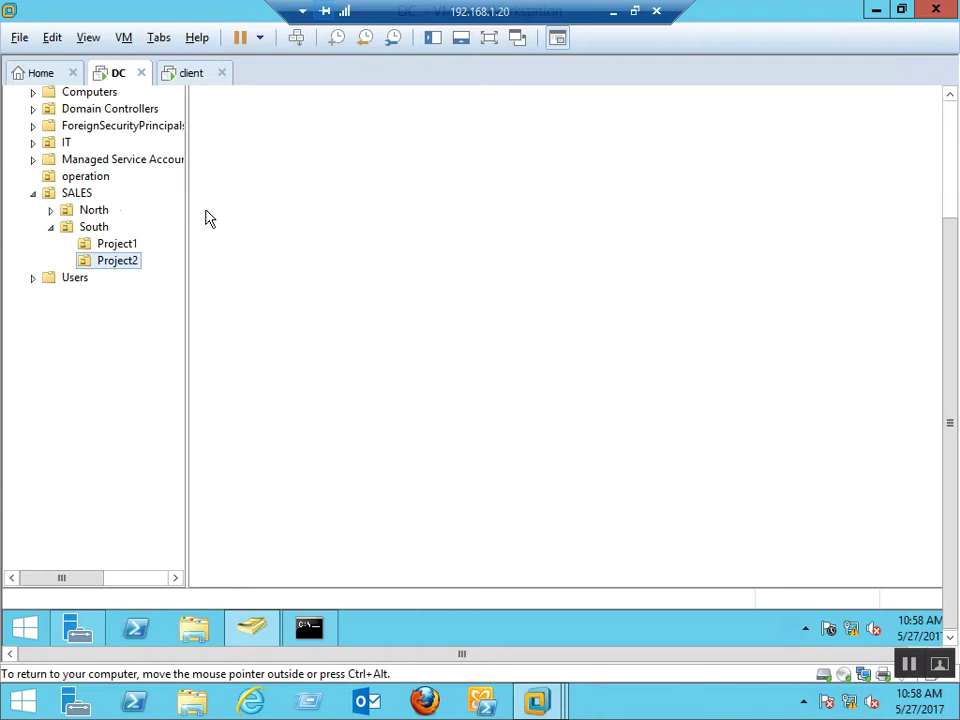
pyautogui.click(955, 158)
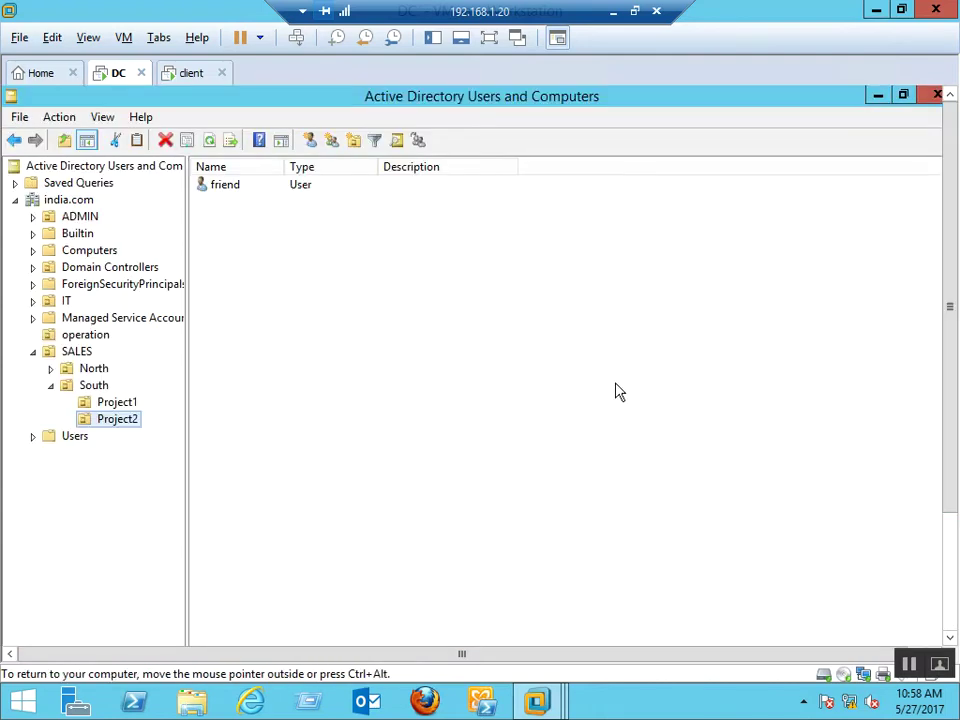
pyautogui.click(233, 201)
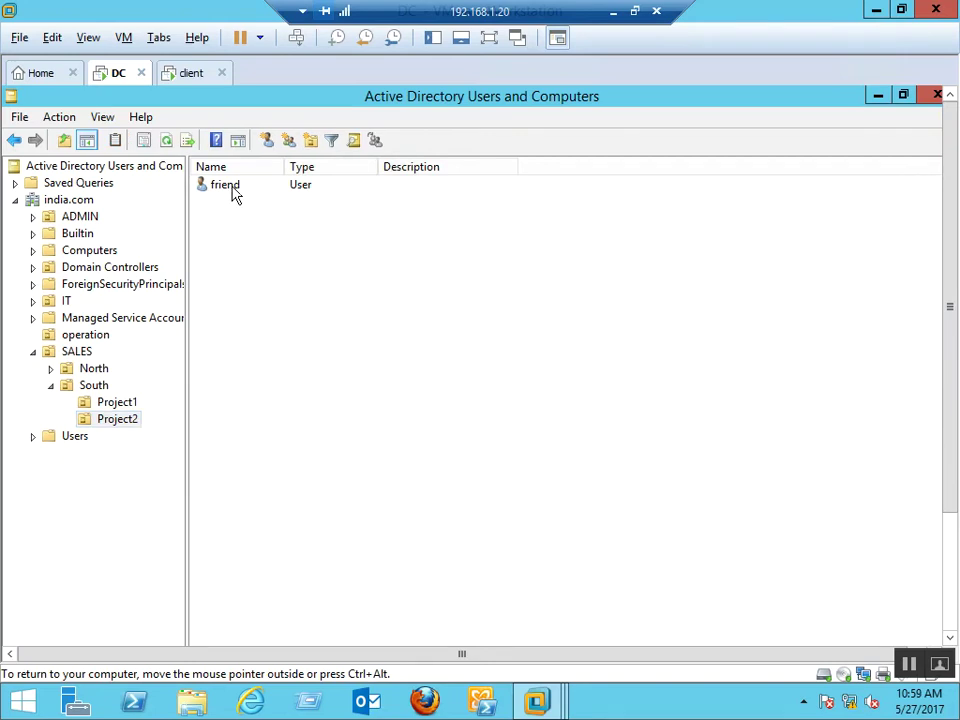
pyautogui.click(232, 190)
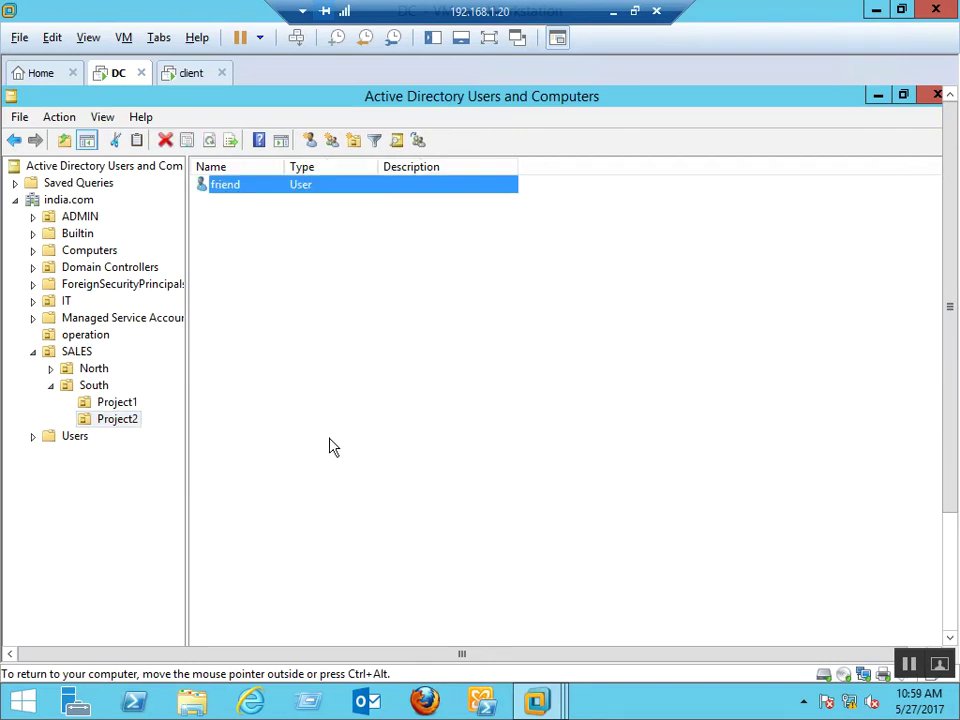
pyautogui.scroll(-3, 943, 606)
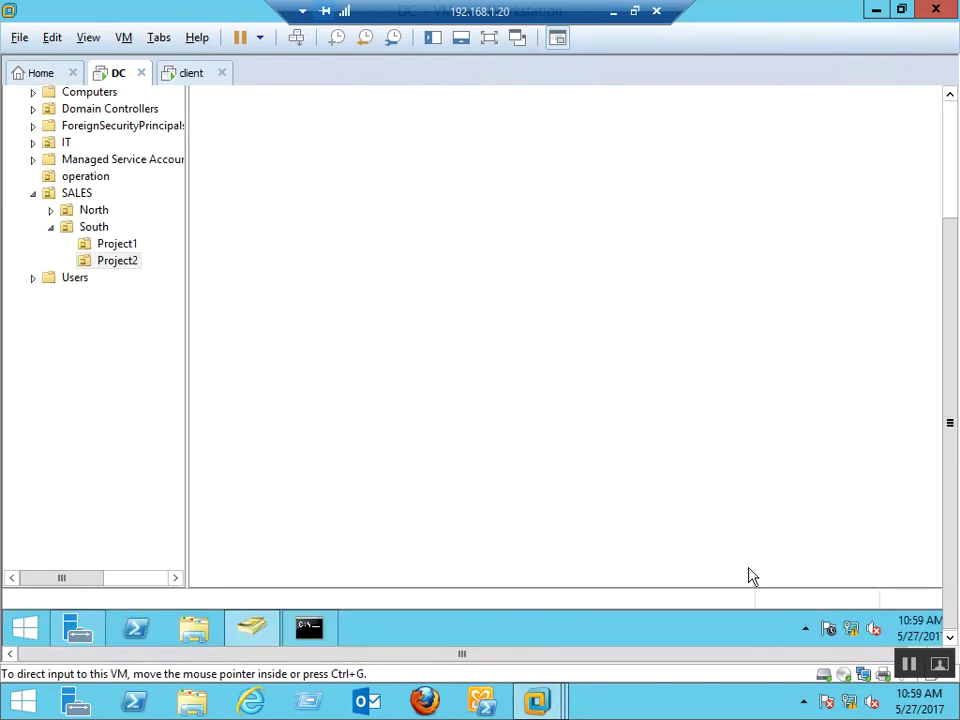
pyautogui.click(310, 630)
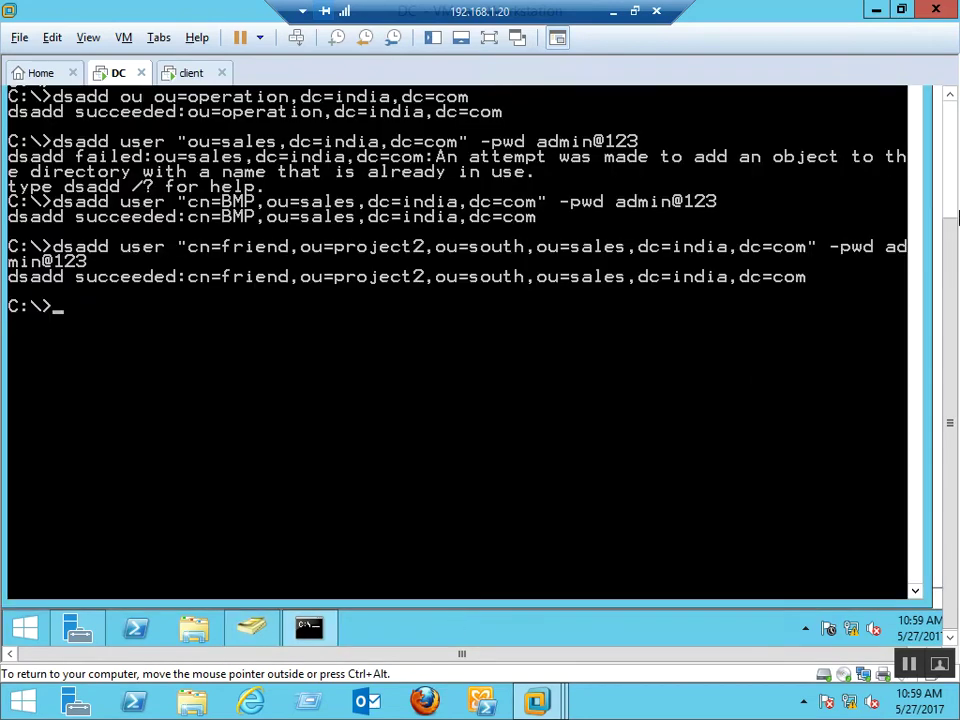
pyautogui.click(950, 96)
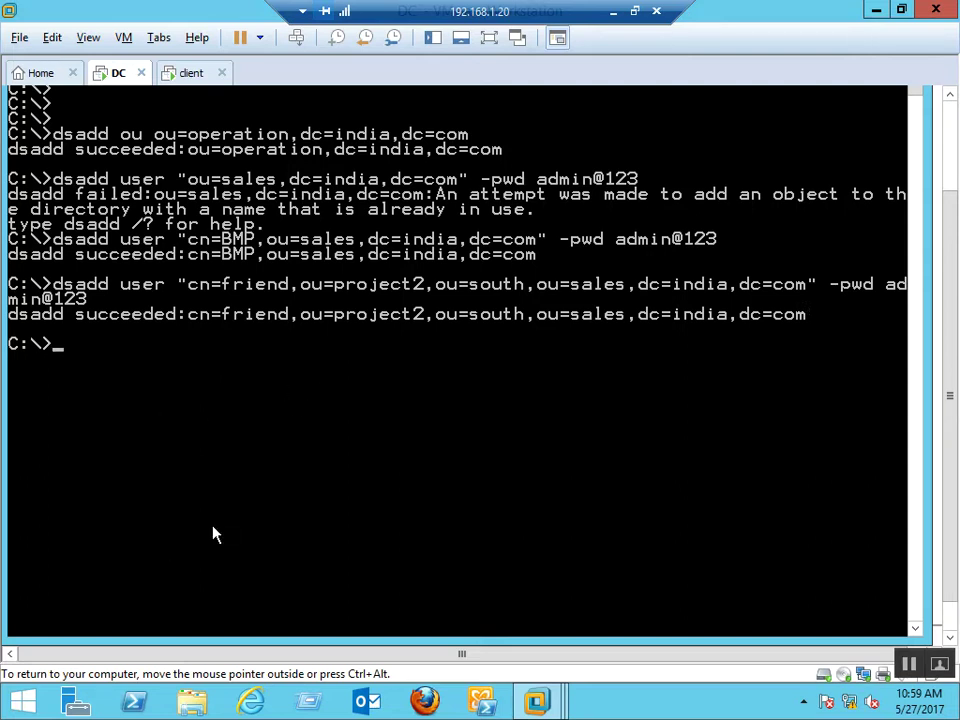
pyautogui.hotkey('alt', 'Tab')
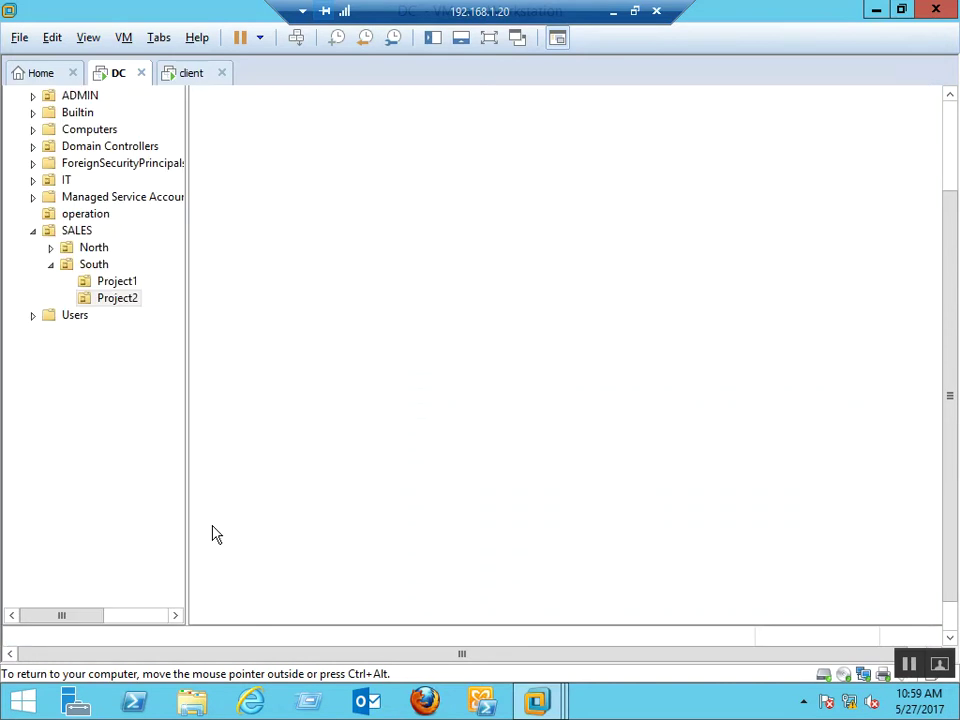
pyautogui.hotkey('alt', 'Tab')
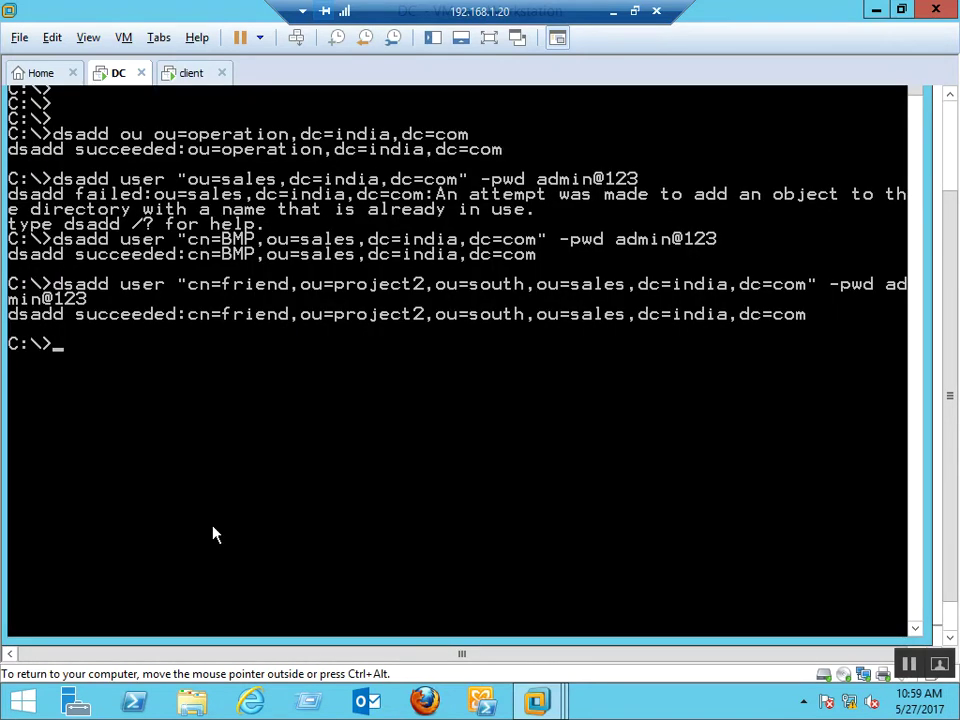
pyautogui.hotkey('alt', 'Tab')
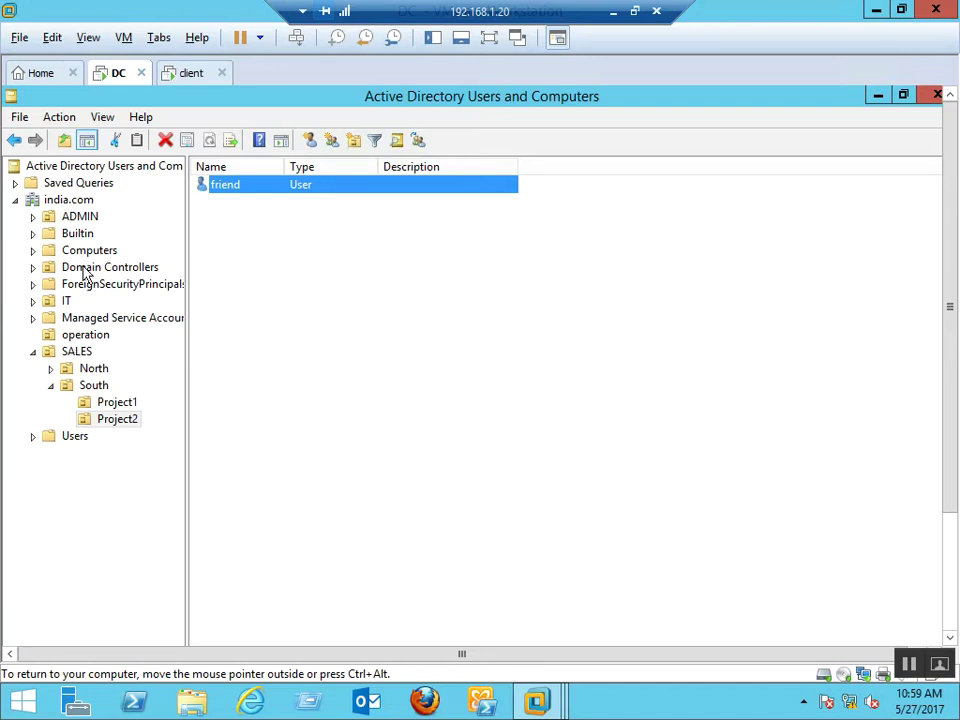
pyautogui.click(116, 404)
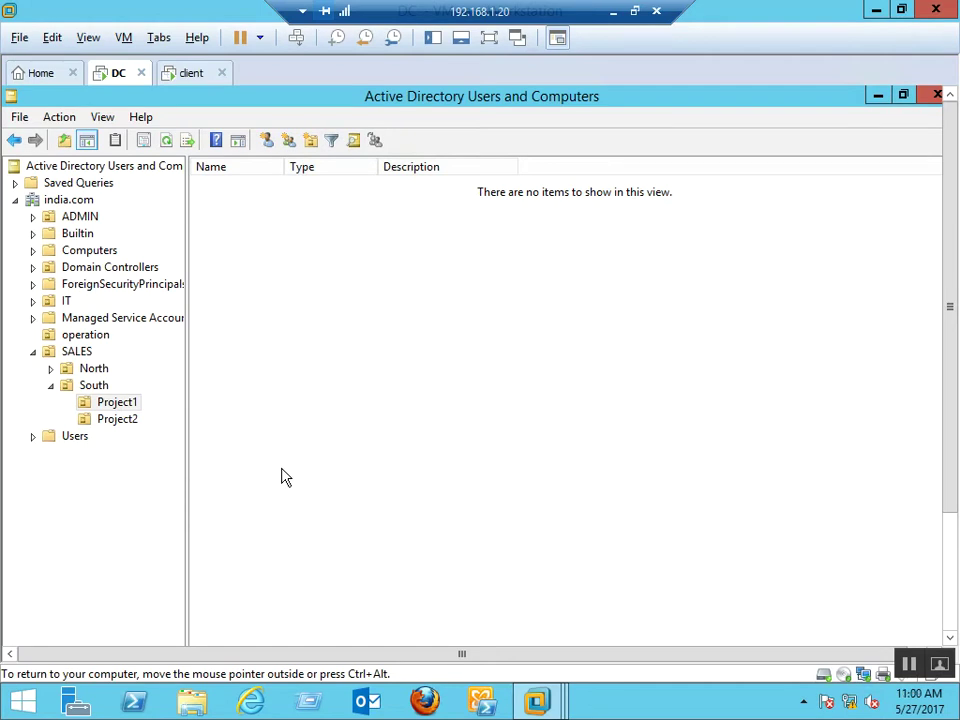
pyautogui.hotkey('alt', 'Tab')
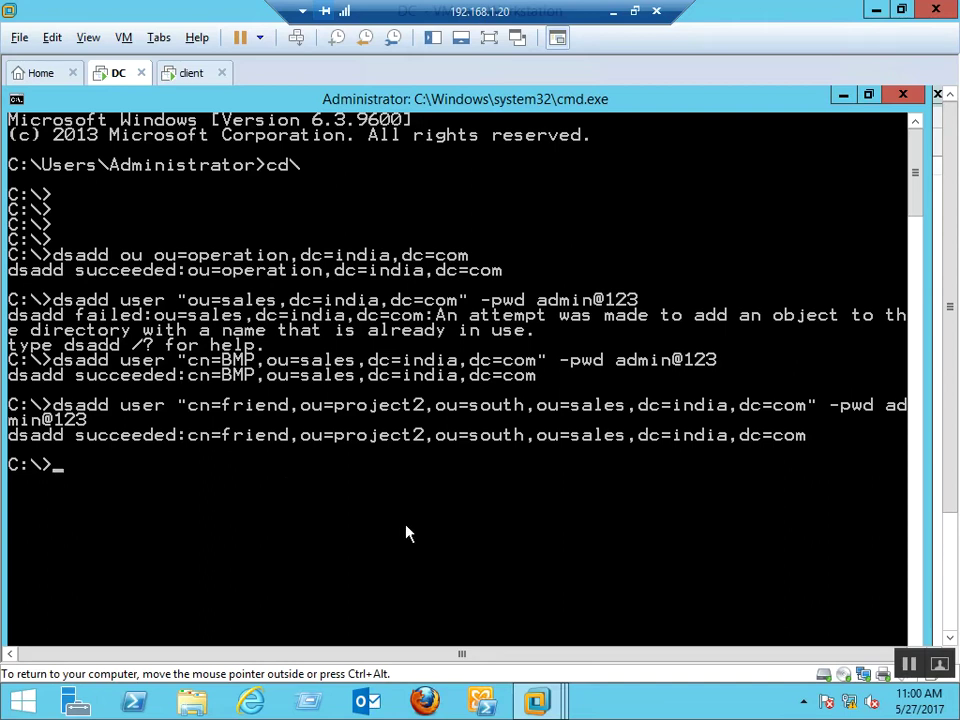
# Type the loop header for /l %i IN (1,1,100) do dsadd user
pyautogui.write('for /l %i I')
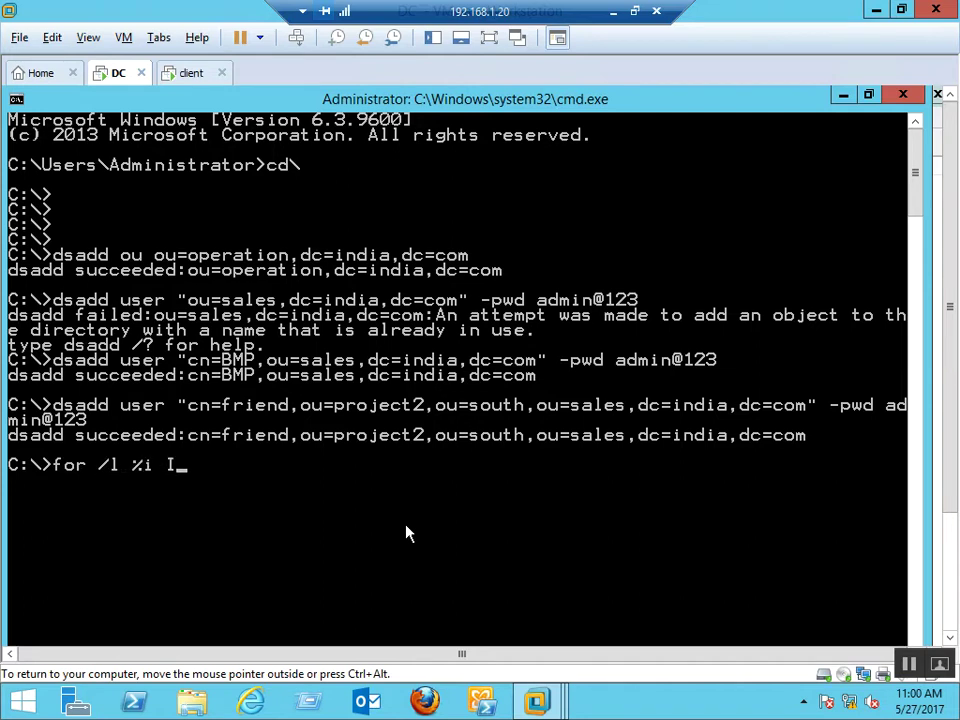
pyautogui.write('N (1,1,20)')
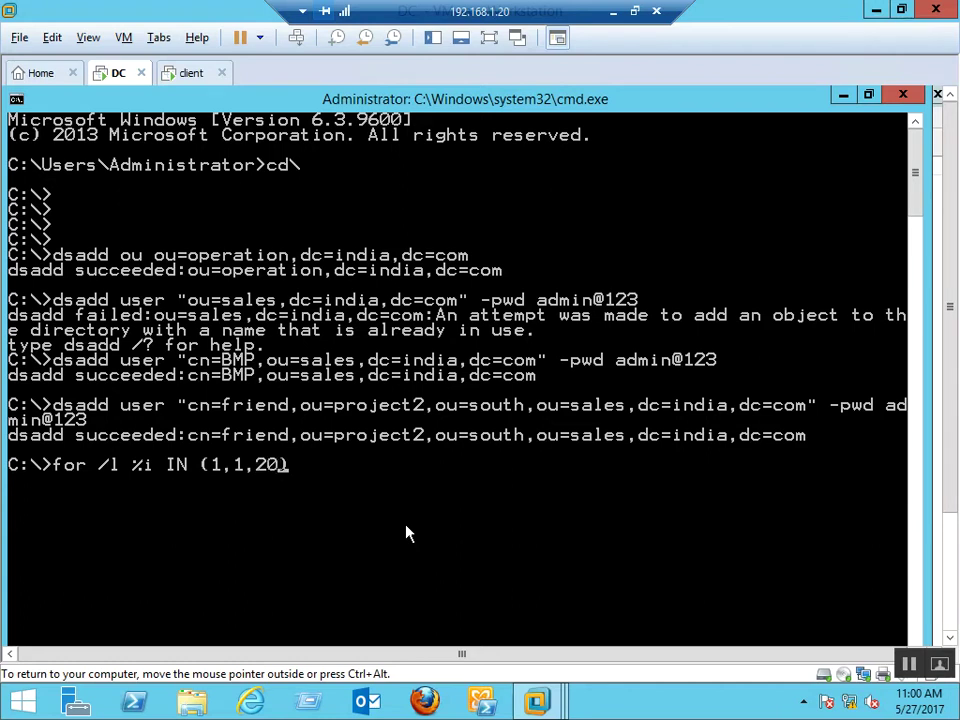
pyautogui.write(' do dsadd ')
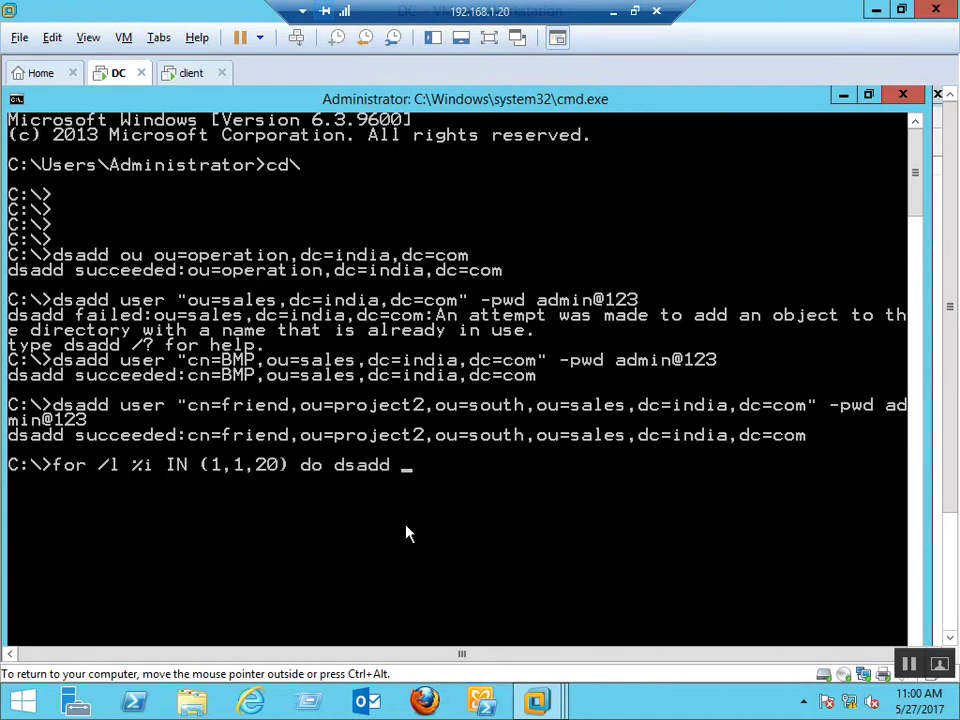
pyautogui.write('user')
pyautogui.press('Left')
pyautogui.press('Left')
pyautogui.press('Left')
pyautogui.press('Left')
pyautogui.press('Left')
pyautogui.press('Left')
pyautogui.press('Left')
pyautogui.press('Left')
pyautogui.press('Left')
pyautogui.press('Left')
pyautogui.press('Left')
pyautogui.press('Left')
pyautogui.press('Left')
pyautogui.press('Left')
pyautogui.press('BackSpace')
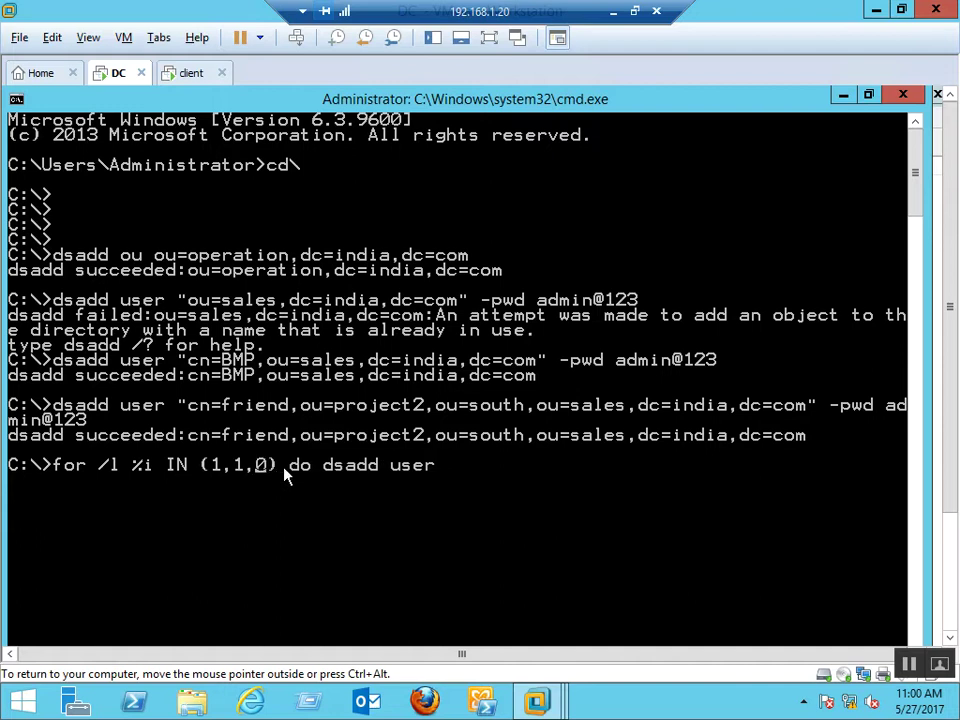
pyautogui.write('10')
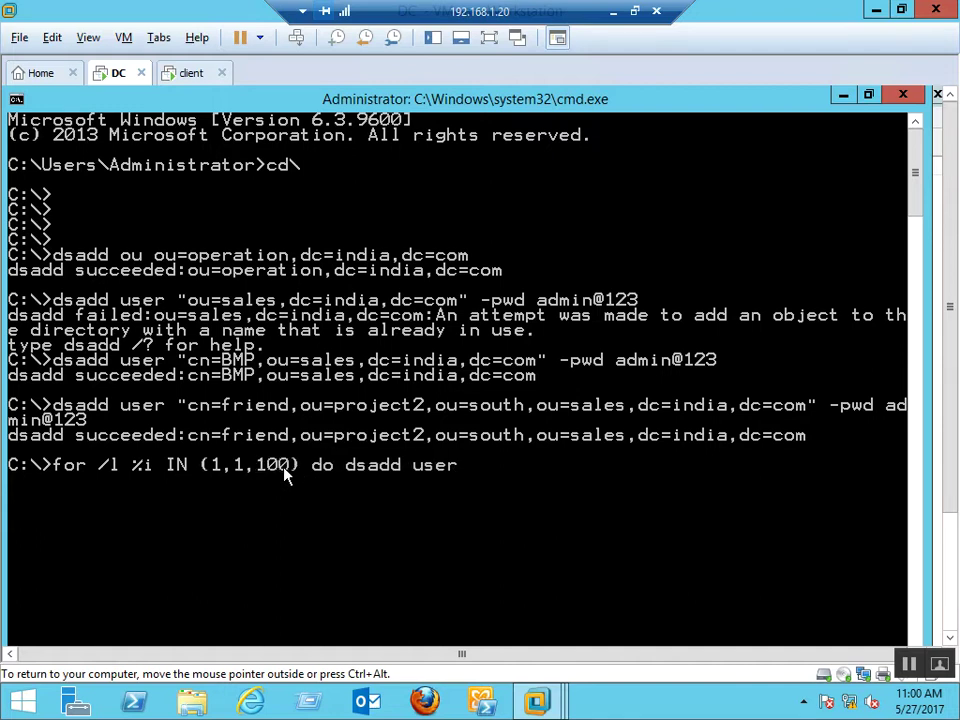
pyautogui.press('Right')
pyautogui.press('Right')
pyautogui.press('Right')
pyautogui.press('Right')
pyautogui.press('Right')
pyautogui.press('Right')
pyautogui.press('Right')
pyautogui.press('Right')
pyautogui.press('Right')
pyautogui.press('Right')
pyautogui.press('Right')
pyautogui.press('Right')
pyautogui.press('Right')
pyautogui.press('Right')
pyautogui.press('Right')
pyautogui.write('=')
pyautogui.press('BackSpace')
# Complete the target "cn=user%i,project1,ou=south,ou=sales,dc=india,dc=com" with a shared -pwd password
pyautogui.write('"cn=U')
pyautogui.press('BackSpace')
pyautogui.write('user%i')
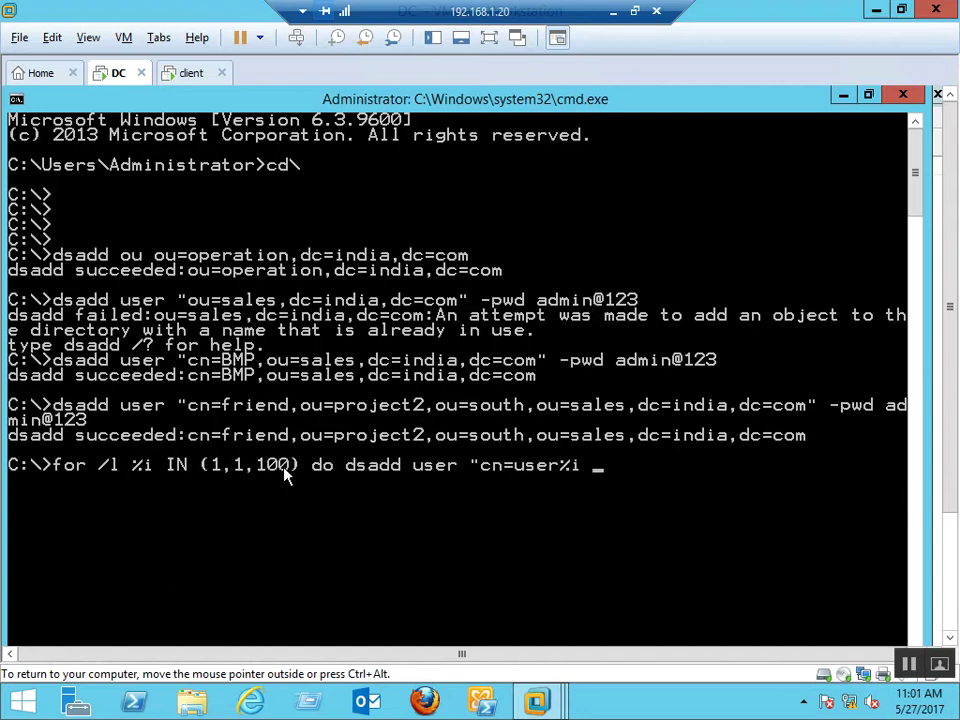
pyautogui.write(',dc=')
pyautogui.press('BackSpace')
pyautogui.press('BackSpace')
pyautogui.write('prohe')
pyautogui.press('BackSpace')
pyautogui.press('BackSpace')
pyautogui.write('ject1')
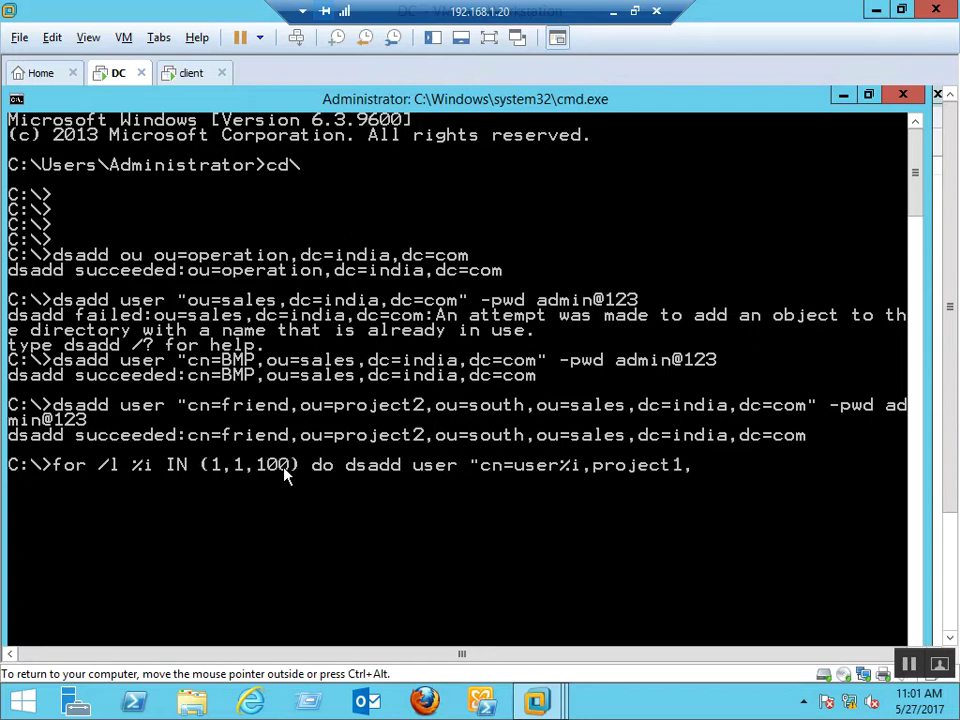
pyautogui.write(',ou=south')
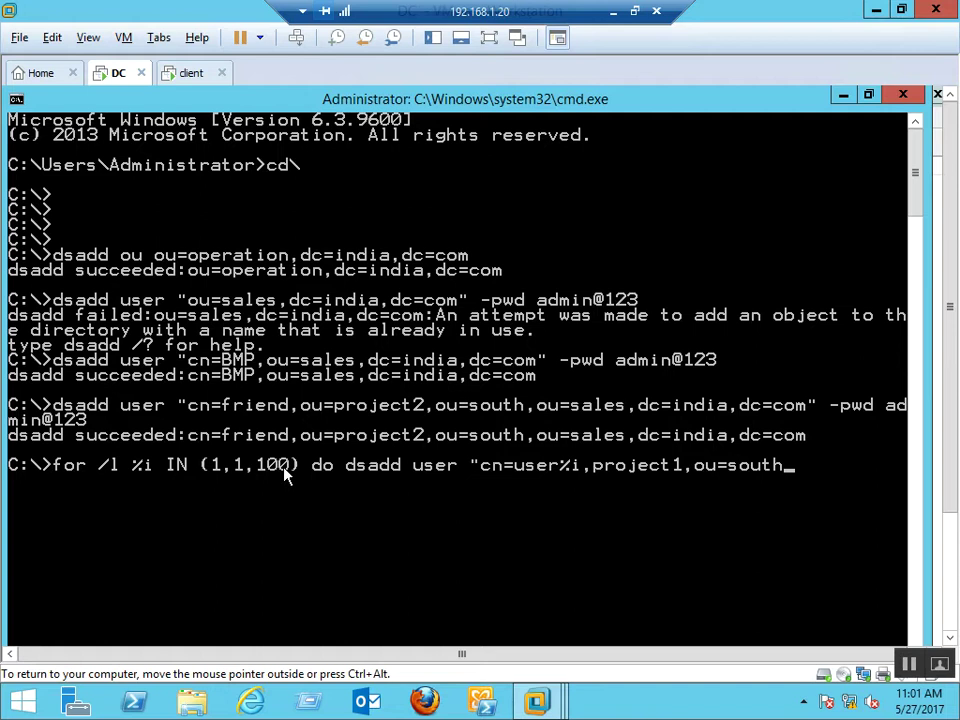
pyautogui.write(',ou=sales')
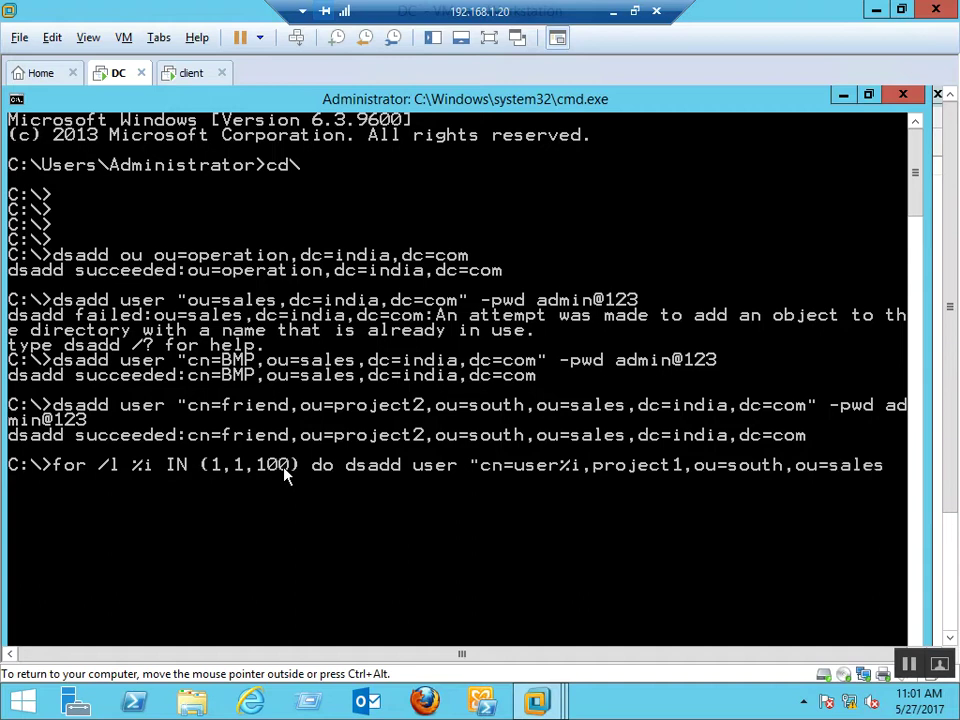
pyautogui.write(',dc=india,dc')
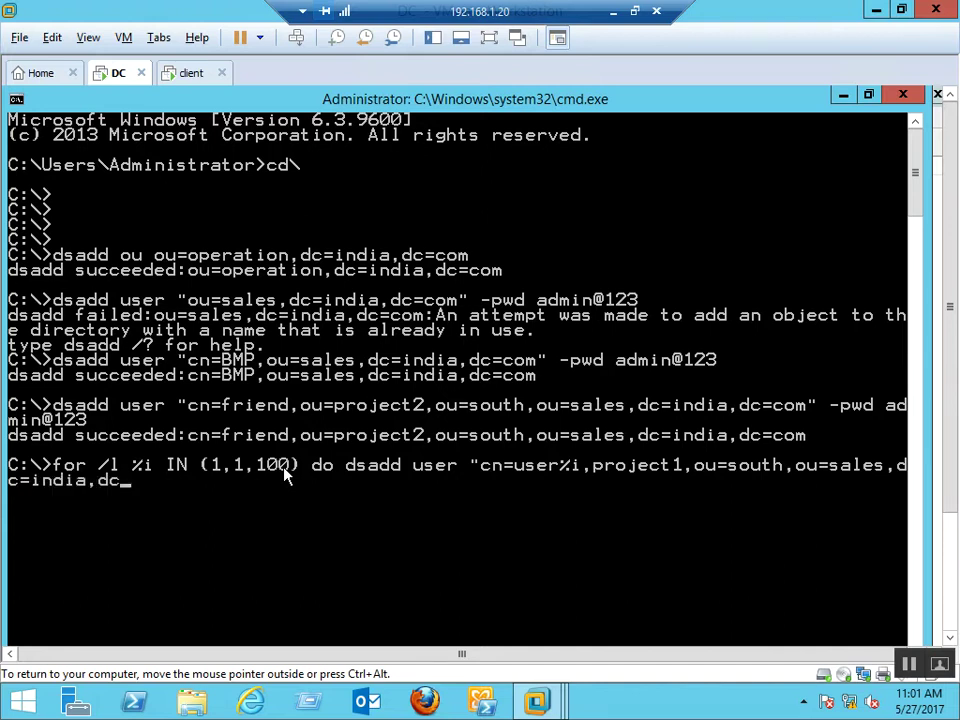
pyautogui.write('=c')
pyautogui.write('om" -pwd admin@123')
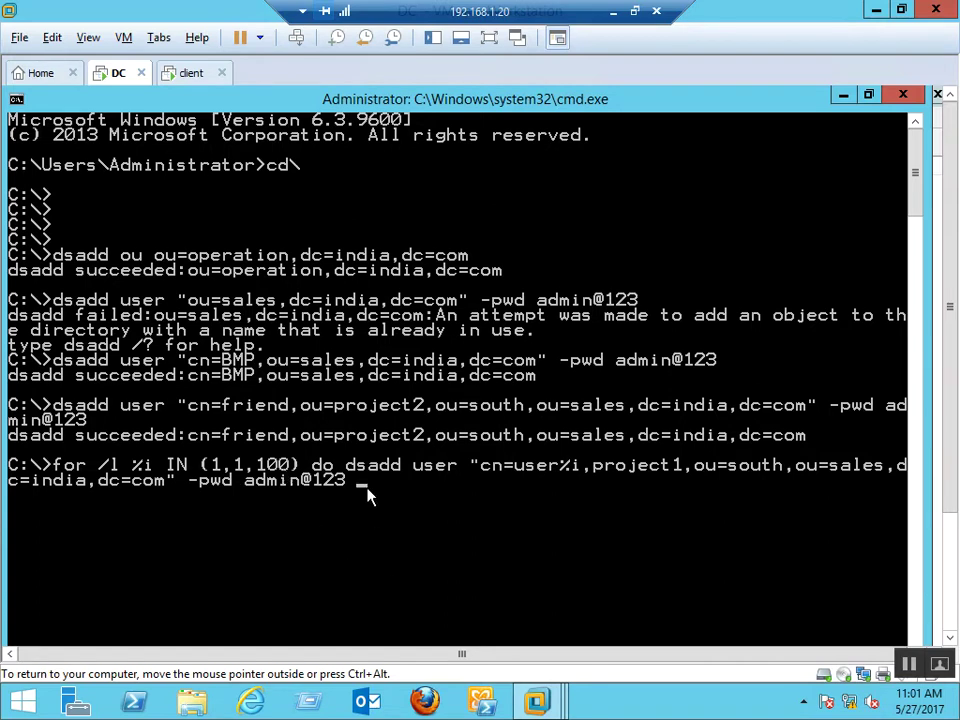
# Run the user1–user100 loop, which fails on incorrect format, and bring up Active Directory Users and Computers
pyautogui.press('Return')
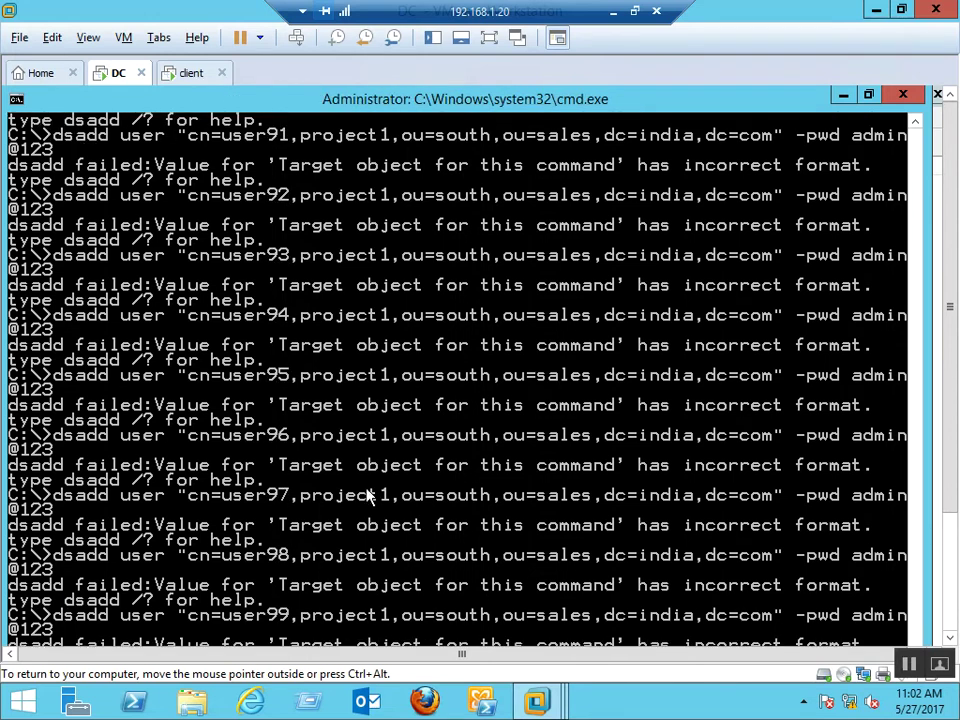
pyautogui.click(953, 641)
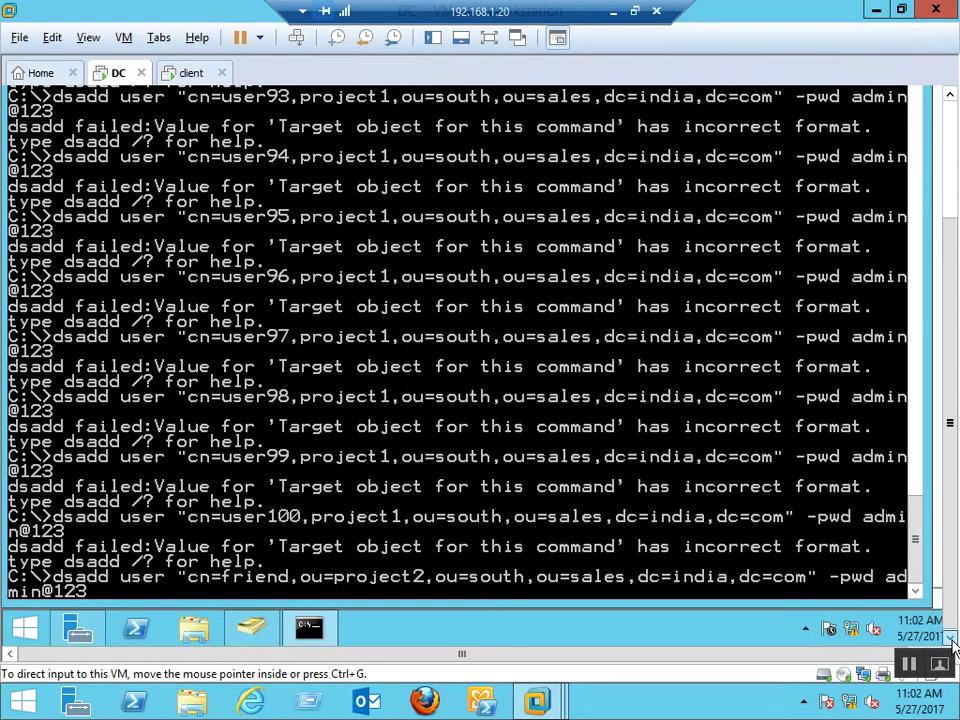
pyautogui.press('super+d')
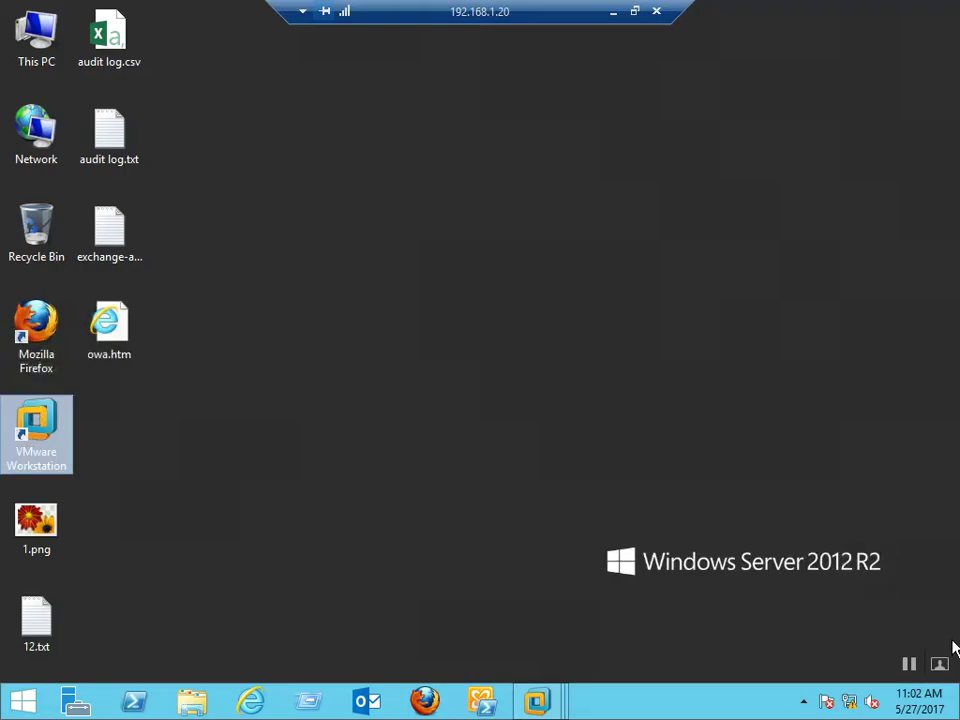
pyautogui.hotkey('alt', 'Tab')
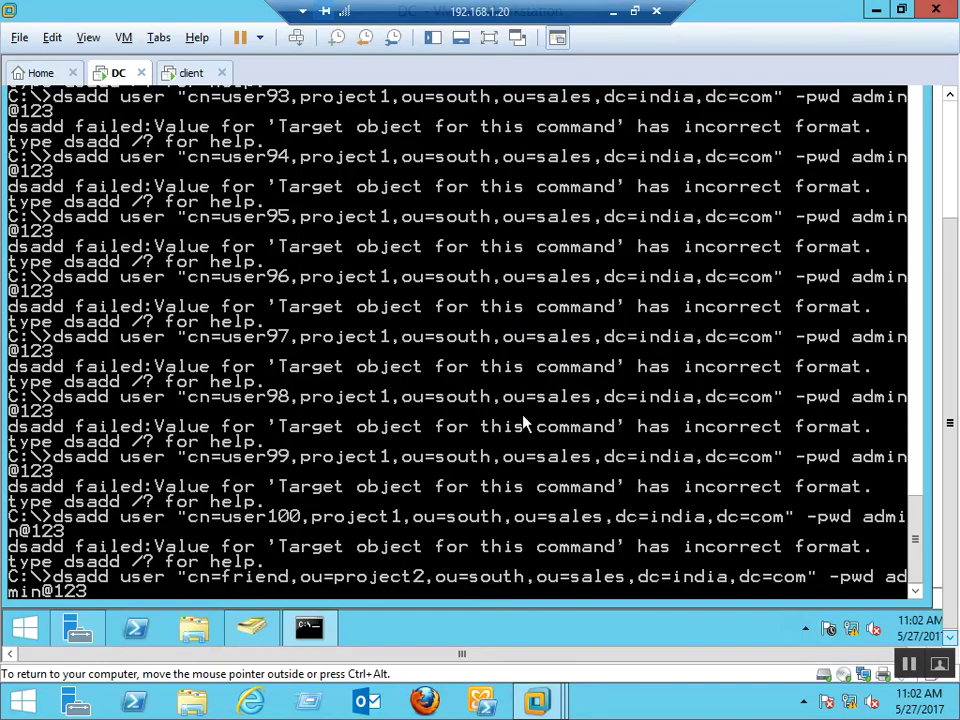
pyautogui.click(251, 627)
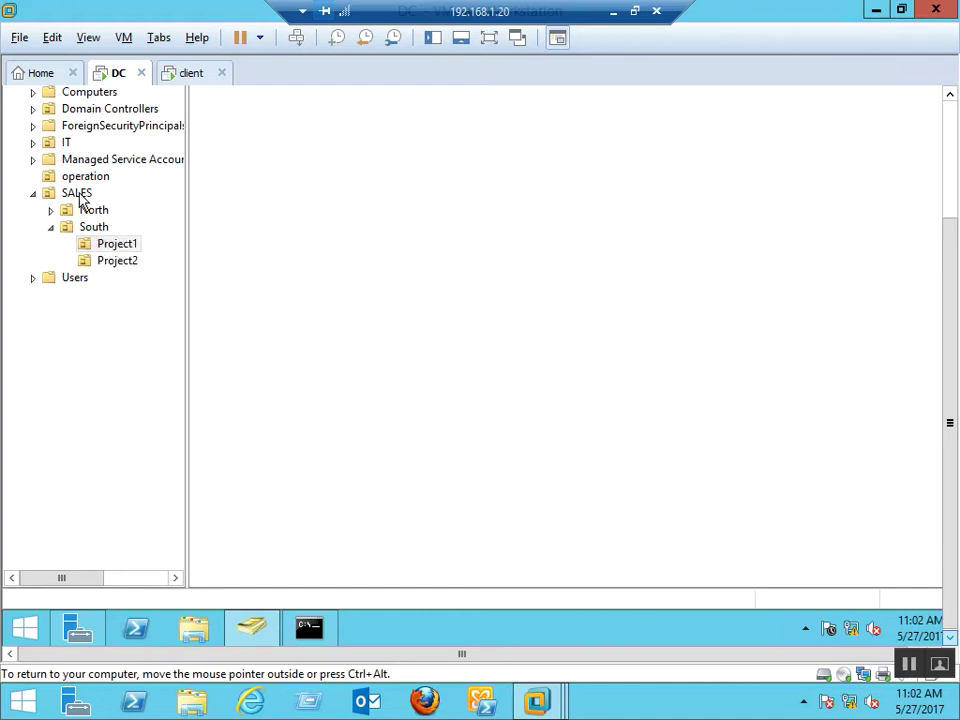
# Back in Command Prompt, recall the earlier user1–user100 project1 loop from history and move along it
pyautogui.hotkey('alt', 'Tab')
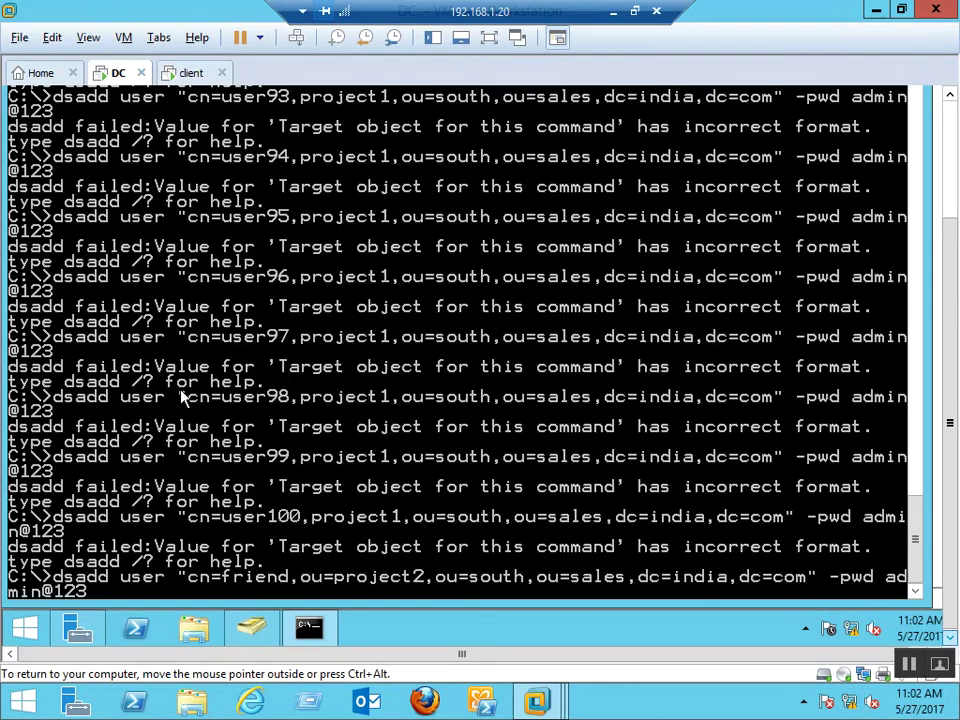
pyautogui.press('Up')
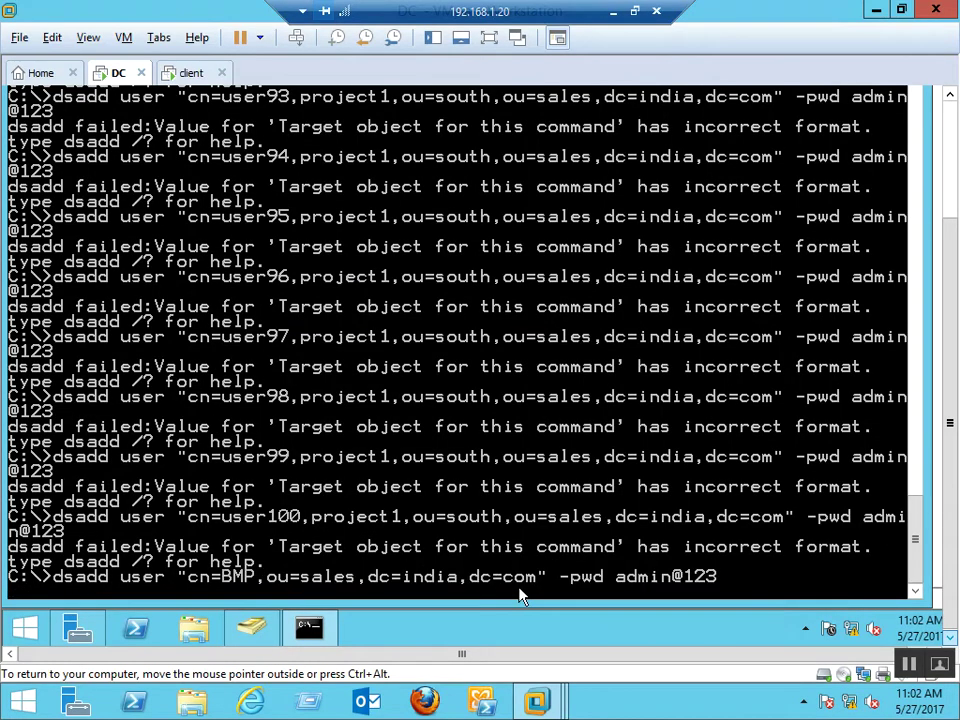
pyautogui.press('Left')
pyautogui.press('Left')
pyautogui.press('Left')
pyautogui.press('Left')
pyautogui.press('Left')
pyautogui.press('Left')
pyautogui.press('Left')
pyautogui.press('Left')
pyautogui.press('Left')
pyautogui.press('Left')
pyautogui.press('Left')
pyautogui.press('Left')
pyautogui.press('Left')
pyautogui.press('Left')
pyautogui.press('Left')
pyautogui.press('Left')
pyautogui.press('Left')
pyautogui.press('Left')
pyautogui.press('Left')
pyautogui.press('Left')
pyautogui.press('Left')
pyautogui.press('Left')
pyautogui.press('Left')
pyautogui.press('Left')
pyautogui.press('Left')
pyautogui.press('Left')
pyautogui.press('Left')
pyautogui.press('Left')
pyautogui.press('Left')
pyautogui.press('Left')
pyautogui.press('Left')
pyautogui.press('Left')
pyautogui.press('Left')
pyautogui.press('Left')
pyautogui.press('Left')
pyautogui.press('Left')
pyautogui.press('Left')
pyautogui.press('Left')
pyautogui.press('Left')
pyautogui.press('Left')
pyautogui.press('Up')
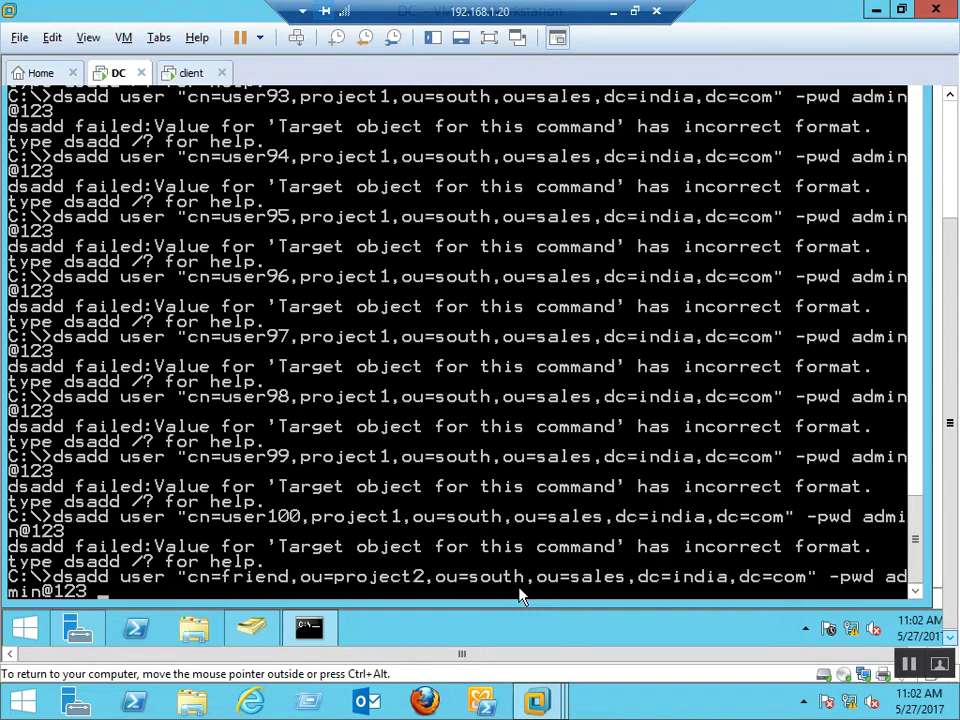
pyautogui.press('Left')
pyautogui.press('Left')
pyautogui.press('Left')
pyautogui.press('Left')
pyautogui.press('Left')
pyautogui.press('Left')
pyautogui.press('Left')
pyautogui.press('Left')
pyautogui.press('Left')
pyautogui.press('Left')
pyautogui.press('Left')
pyautogui.press('Left')
pyautogui.press('Left')
pyautogui.press('Left')
pyautogui.press('Left')
pyautogui.press('Left')
pyautogui.press('Left')
pyautogui.press('Left')
pyautogui.press('Left')
pyautogui.press('Left')
pyautogui.press('Left')
pyautogui.press('Left')
pyautogui.press('Left')
pyautogui.press('Left')
pyautogui.press('Left')
pyautogui.press('Left')
pyautogui.press('Left')
pyautogui.press('Left')
pyautogui.press('Left')
pyautogui.press('Left')
pyautogui.press('Left')
pyautogui.press('Left')
pyautogui.press('Left')
pyautogui.press('Left')
pyautogui.press('Left')
pyautogui.press('Left')
pyautogui.press('Left')
pyautogui.press('Left')
pyautogui.press('Left')
pyautogui.press('Left')
pyautogui.press('Up')
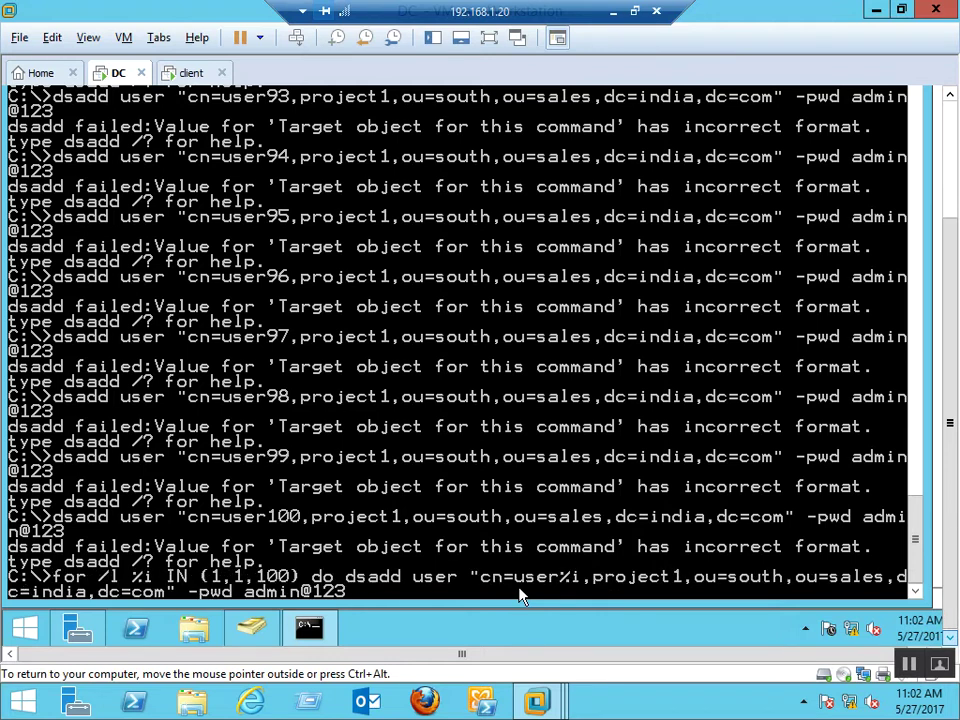
pyautogui.press('Left')
pyautogui.press('Left')
pyautogui.press('Left')
pyautogui.press('Left')
pyautogui.press('Left')
pyautogui.press('Left')
pyautogui.press('Left')
pyautogui.press('Left')
pyautogui.press('Left')
pyautogui.press('Left')
pyautogui.press('Left')
pyautogui.press('Left')
pyautogui.press('Left')
pyautogui.press('Left')
pyautogui.press('Left')
pyautogui.press('Left')
pyautogui.press('Left')
pyautogui.press('Left')
pyautogui.press('Left')
pyautogui.press('Left')
pyautogui.press('Left')
pyautogui.press('Left')
pyautogui.press('Left')
pyautogui.press('Left')
pyautogui.press('Left')
pyautogui.press('Left')
pyautogui.press('Left')
pyautogui.press('Left')
pyautogui.press('Left')
pyautogui.press('Left')
pyautogui.press('Left')
pyautogui.press('Left')
pyautogui.press('Left')
pyautogui.press('Left')
pyautogui.press('Left')
pyautogui.press('Left')
pyautogui.press('Left')
pyautogui.press('Left')
pyautogui.press('Left')
pyautogui.press('Left')
pyautogui.press('Left')
pyautogui.press('Left')
pyautogui.press('Left')
pyautogui.press('Left')
pyautogui.press('Left')
pyautogui.press('Left')
pyautogui.press('Left')
pyautogui.press('Left')
pyautogui.press('Left')
pyautogui.press('Left')
pyautogui.press('Left')
pyautogui.press('Left')
pyautogui.press('Left')
pyautogui.press('Left')
pyautogui.press('Left')
pyautogui.press('Left')
pyautogui.press('Left')
pyautogui.press('Left')
pyautogui.press('Right')
pyautogui.press('Right')
pyautogui.press('Right')
pyautogui.press('Right')
pyautogui.press('Right')
pyautogui.press('Right')
pyautogui.press('Right')
pyautogui.press('Right')
pyautogui.press('Right')
pyautogui.press('Right')
pyautogui.press('Right')
pyautogui.press('Right')
pyautogui.press('Right')
pyautogui.press('Right')
pyautogui.press('Right')
pyautogui.press('Right')
pyautogui.press('Right')
pyautogui.press('Right')
pyautogui.press('Right')
pyautogui.press('Right')
pyautogui.press('Right')
pyautogui.press('Right')
pyautogui.press('Right')
pyautogui.press('Right')
pyautogui.press('Right')
pyautogui.press('Right')
pyautogui.press('Right')
pyautogui.press('Right')
pyautogui.press('Right')
pyautogui.press('Right')
pyautogui.press('Right')
pyautogui.press('Right')
pyautogui.press('Right')
pyautogui.press('Right')
pyautogui.press('Right')
pyautogui.press('Right')
pyautogui.press('Right')
pyautogui.press('Right')
pyautogui.press('Right')
pyautogui.press('Right')
pyautogui.press('Right')
pyautogui.press('Right')
pyautogui.press('Right')
pyautogui.press('Right')
pyautogui.press('Right')
pyautogui.press('Right')
pyautogui.press('Right')
pyautogui.press('Right')
pyautogui.press('Right')
pyautogui.press('Right')
pyautogui.press('Right')
pyautogui.press('Right')
pyautogui.press('Right')
pyautogui.press('Right')
pyautogui.press('Right')
pyautogui.press('Right')
pyautogui.press('Right')
pyautogui.press('Right')
pyautogui.press('Right')
pyautogui.press('Right')
pyautogui.press('Right')
pyautogui.press('Right')
pyautogui.press('Right')
pyautogui.press('Right')
pyautogui.press('Right')
pyautogui.press('Right')
pyautogui.press('Right')
pyautogui.press('Right')
pyautogui.press('Right')
pyautogui.press('Right')
pyautogui.press('Right')
pyautogui.press('Right')
pyautogui.press('Right')
pyautogui.press('Right')
pyautogui.press('Right')
pyautogui.press('Right')
pyautogui.press('Right')
pyautogui.press('Right')
pyautogui.press('Right')
pyautogui.press('Right')
pyautogui.press('Right')
pyautogui.press('Right')
pyautogui.press('Right')
pyautogui.press('Right')
pyautogui.press('Right')
pyautogui.press('Right')
pyautogui.press('Right')
pyautogui.press('Right')
pyautogui.press('Right')
pyautogui.press('Left')
pyautogui.press('Left')
pyautogui.press('Left')
pyautogui.press('Left')
pyautogui.press('Left')
pyautogui.press('Left')
pyautogui.press('Left')
pyautogui.press('Left')
pyautogui.press('Left')
pyautogui.press('Left')
pyautogui.press('Left')
pyautogui.press('Left')
pyautogui.press('Left')
pyautogui.press('Left')
pyautogui.press('Left')
pyautogui.press('Left')
pyautogui.press('Left')
pyautogui.press('Left')
pyautogui.press('Left')
pyautogui.press('Left')
pyautogui.press('Left')
pyautogui.press('Left')
pyautogui.press('Left')
pyautogui.press('Left')
pyautogui.press('Left')
pyautogui.press('Left')
pyautogui.press('Left')
pyautogui.press('Left')
pyautogui.press('Left')
pyautogui.press('Left')
pyautogui.press('Left')
pyautogui.press('Left')
pyautogui.press('Left')
pyautogui.press('Left')
pyautogui.press('Left')
pyautogui.press('Left')
pyautogui.press('Left')
pyautogui.press('Left')
pyautogui.press('Left')
pyautogui.press('Left')
pyautogui.press('Left')
pyautogui.press('Left')
pyautogui.press('Left')
pyautogui.press('Left')
pyautogui.press('Left')
pyautogui.press('Left')
pyautogui.press('Left')
pyautogui.press('Left')
pyautogui.press('Left')
pyautogui.press('Left')
pyautogui.press('Left')
pyautogui.press('Left')
pyautogui.press('Left')
pyautogui.press('Left')
pyautogui.press('Left')
pyautogui.press('Left')
pyautogui.press('Left')
pyautogui.press('Left')
pyautogui.press('Left')
pyautogui.press('Left')
pyautogui.press('Left')
pyautogui.press('Left')
pyautogui.press('Left')
pyautogui.press('Left')
pyautogui.press('Left')
pyautogui.press('Left')
pyautogui.press('Left')
pyautogui.press('Left')
pyautogui.press('Left')
pyautogui.press('Left')
pyautogui.press('Left')
pyautogui.press('Left')
pyautogui.press('Left')
pyautogui.press('Left')
pyautogui.press('Right')
pyautogui.press('Right')
pyautogui.press('Right')
pyautogui.press('Right')
pyautogui.press('Right')
pyautogui.press('Right')
pyautogui.press('Right')
pyautogui.press('Right')
pyautogui.press('Right')
pyautogui.press('Right')
pyautogui.press('Right')
pyautogui.press('Right')
pyautogui.press('Right')
pyautogui.press('Right')
pyautogui.press('Right')
pyautogui.press('Right')
pyautogui.press('Right')
pyautogui.press('Right')
pyautogui.press('Right')
pyautogui.press('Right')
pyautogui.press('Right')
pyautogui.press('Right')
pyautogui.press('Right')
pyautogui.press('Right')
pyautogui.press('Right')
pyautogui.press('Right')
pyautogui.press('Right')
pyautogui.press('Right')
pyautogui.press('Right')
pyautogui.press('Right')
pyautogui.press('Right')
pyautogui.press('Right')
# Change project1 to project2 in the recalled loop, rerun it, and switch to the directory console
pyautogui.press('Delete')
pyautogui.write('2')
pyautogui.press('Right')
pyautogui.press('Right')
pyautogui.press('Right')
pyautogui.press('Right')
pyautogui.press('Right')
pyautogui.press('Right')
pyautogui.press('Right')
pyautogui.press('Right')
pyautogui.press('Right')
pyautogui.press('Right')
pyautogui.press('Right')
pyautogui.press('Right')
pyautogui.press('Right')
pyautogui.press('Right')
pyautogui.press('Right')
pyautogui.press('Right')
pyautogui.press('Right')
pyautogui.press('Right')
pyautogui.press('Right')
pyautogui.press('Right')
pyautogui.press('Right')
pyautogui.press('Right')
pyautogui.press('Right')
pyautogui.press('Right')
pyautogui.press('Right')
pyautogui.press('Right')
pyautogui.press('Right')
pyautogui.press('Right')
pyautogui.press('Right')
pyautogui.press('Right')
pyautogui.press('Return')
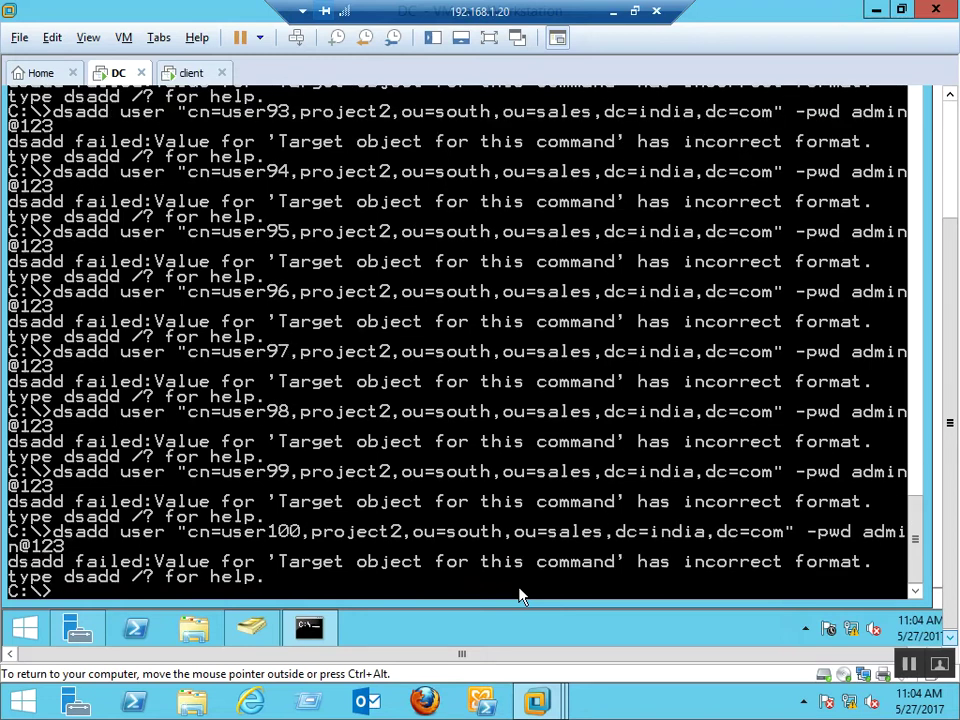
pyautogui.hotkey('alt', 'Tab')
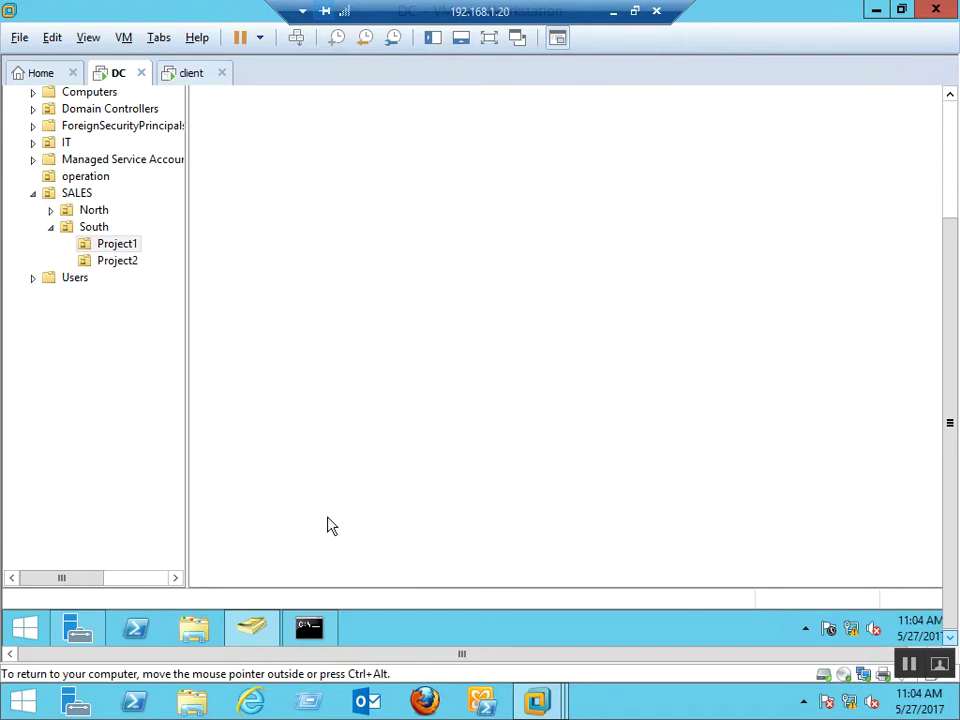
# Check the Project2 container in the tree, then return to Command Prompt
pyautogui.click(125, 262)
pyautogui.click(309, 632)
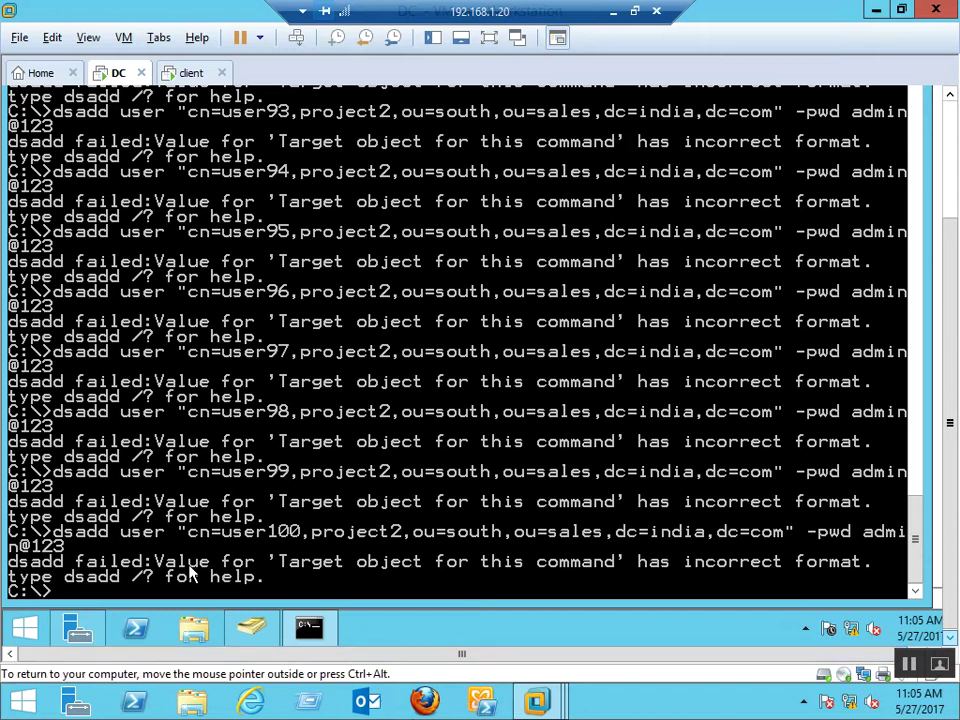
# Run a for /l loop adding admin1–admin50 to ou=sales,dc=india,dc=com with a shared password
pyautogui.write('for /l %i IN (1,1,')
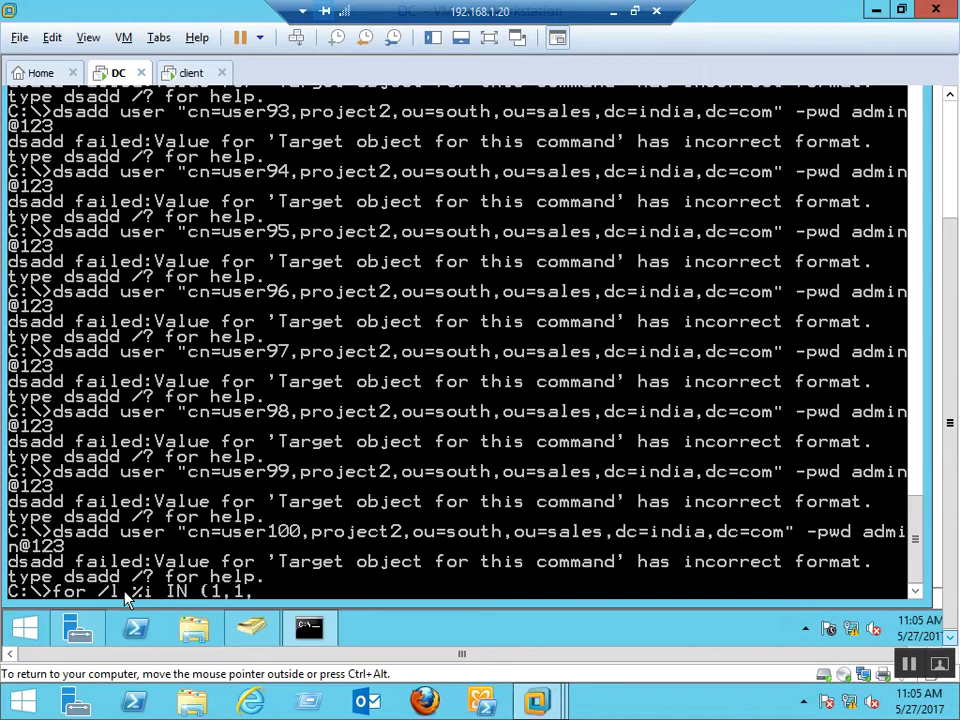
pyautogui.write('50) do dsadd')
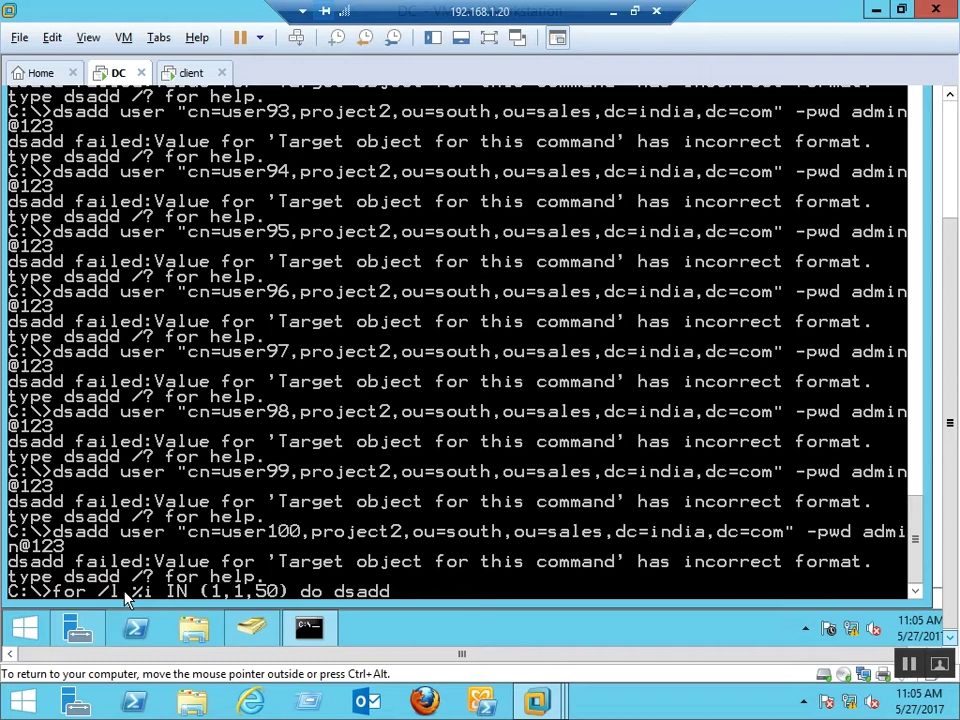
pyautogui.write(' user "cn=')
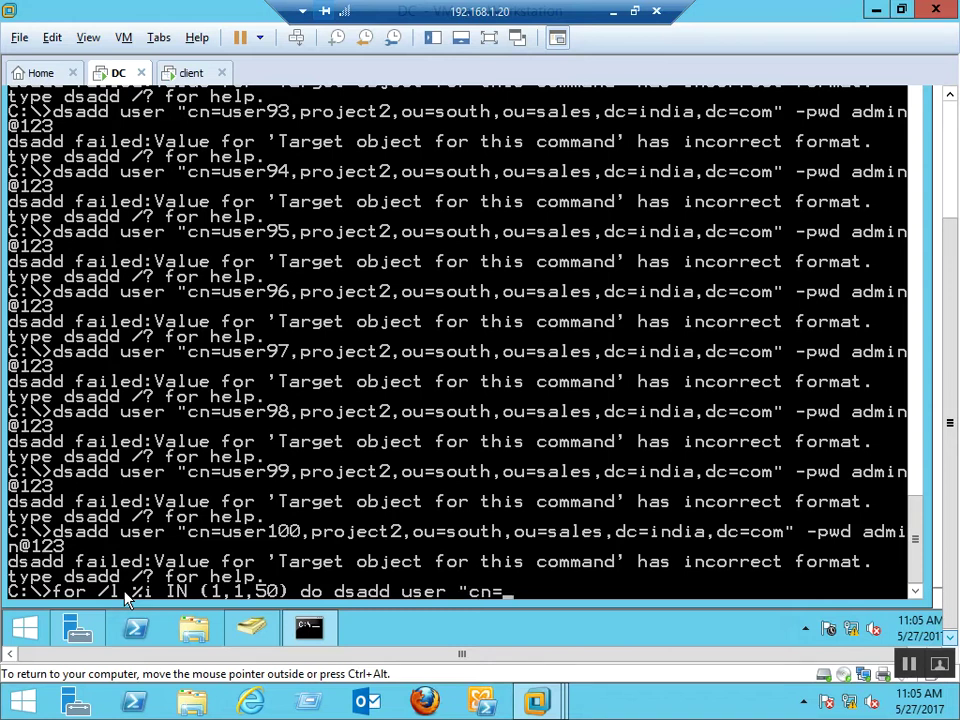
pyautogui.write('admin%i ,ou')
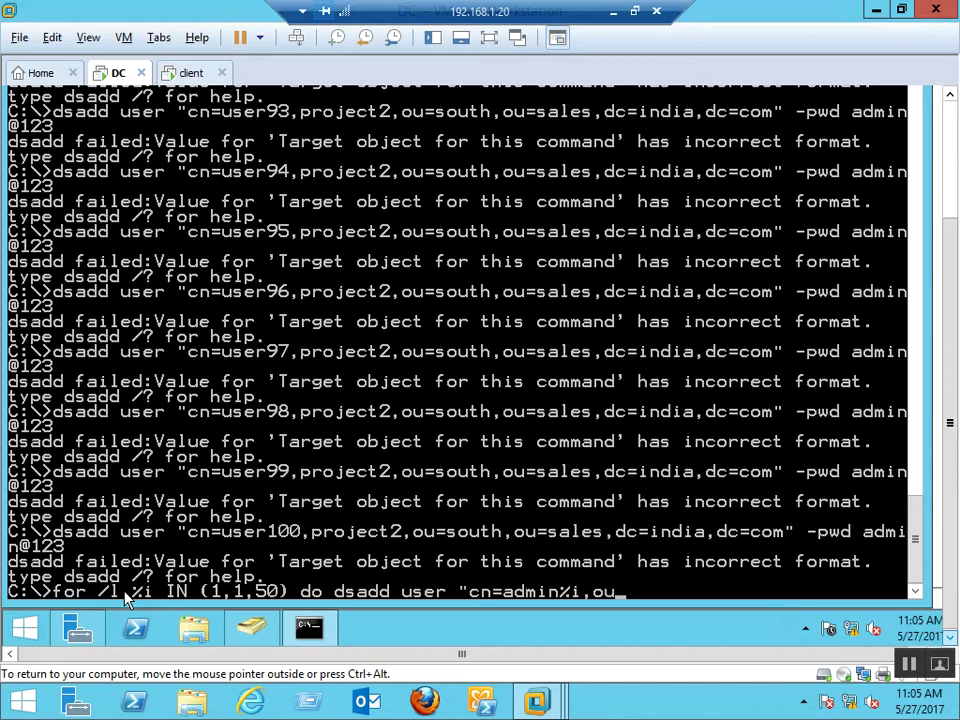
pyautogui.write('=sales,')
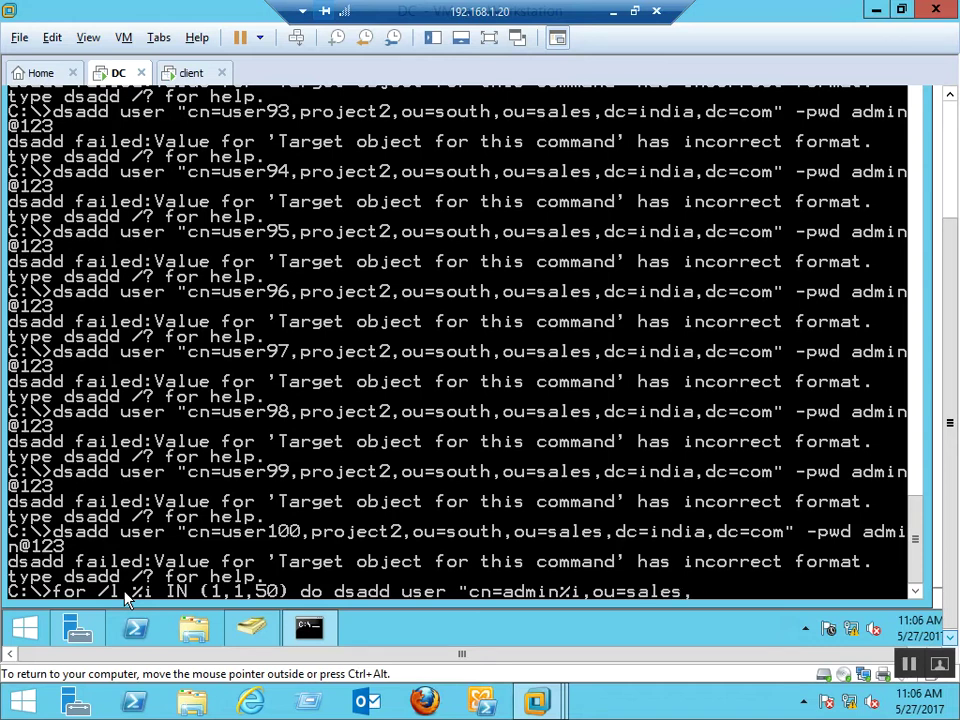
pyautogui.write('dc=india,dc')
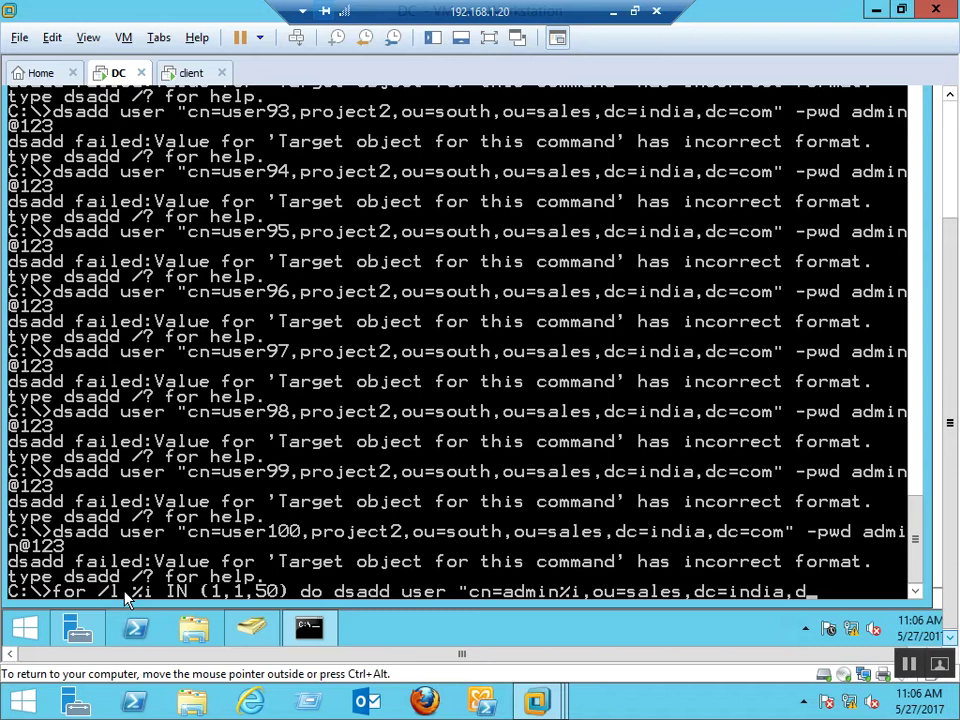
pyautogui.write('=com')
pyautogui.write(' -p')
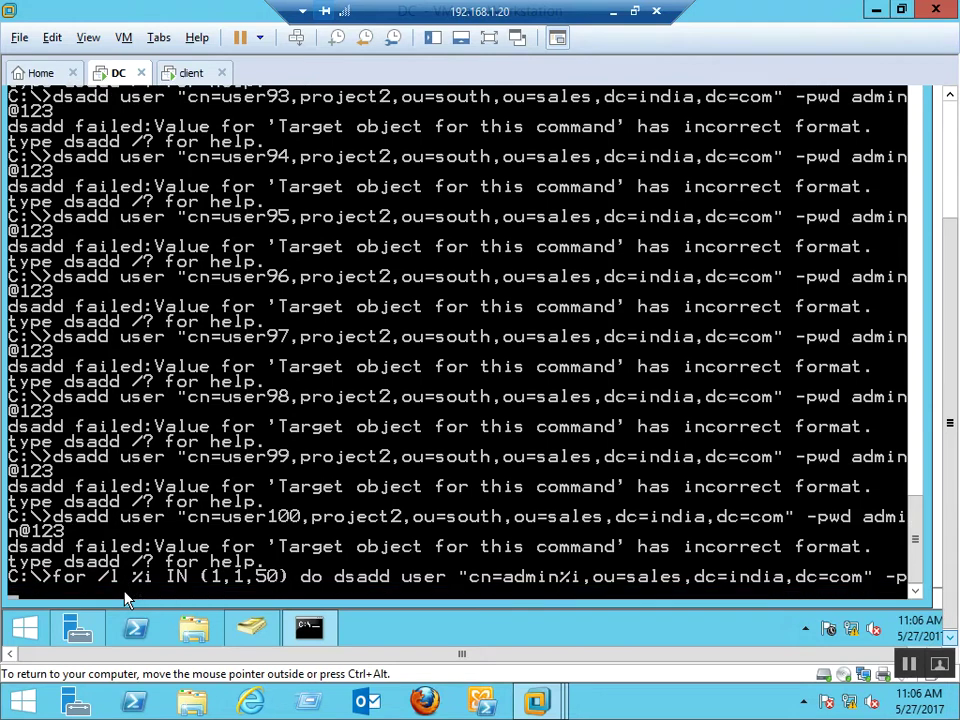
pyautogui.write('wd admin')
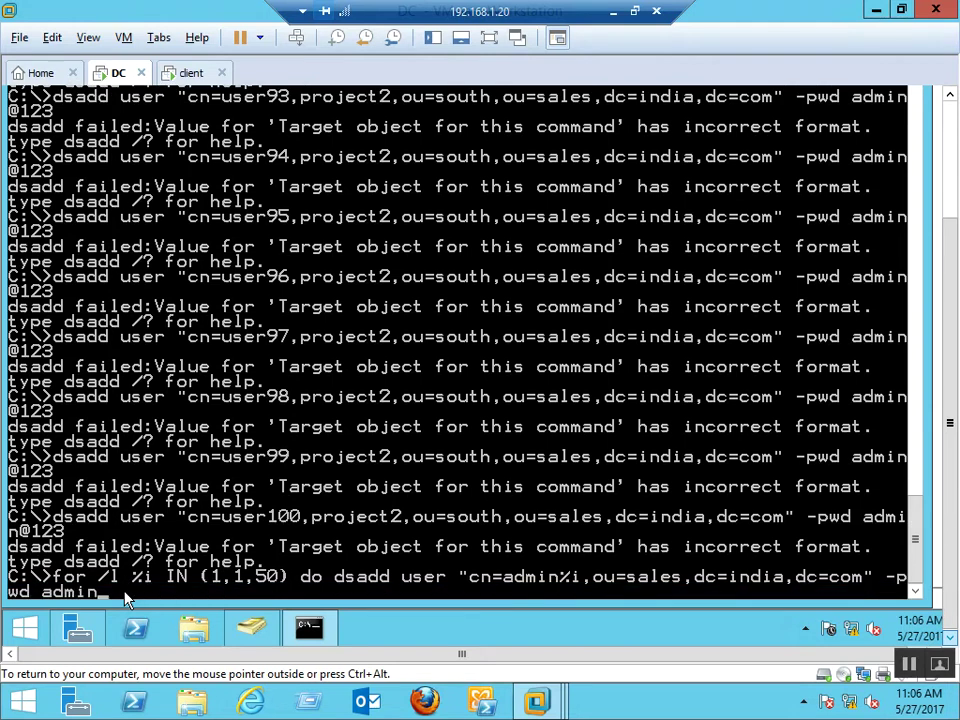
pyautogui.write('@123')
pyautogui.press('Return')
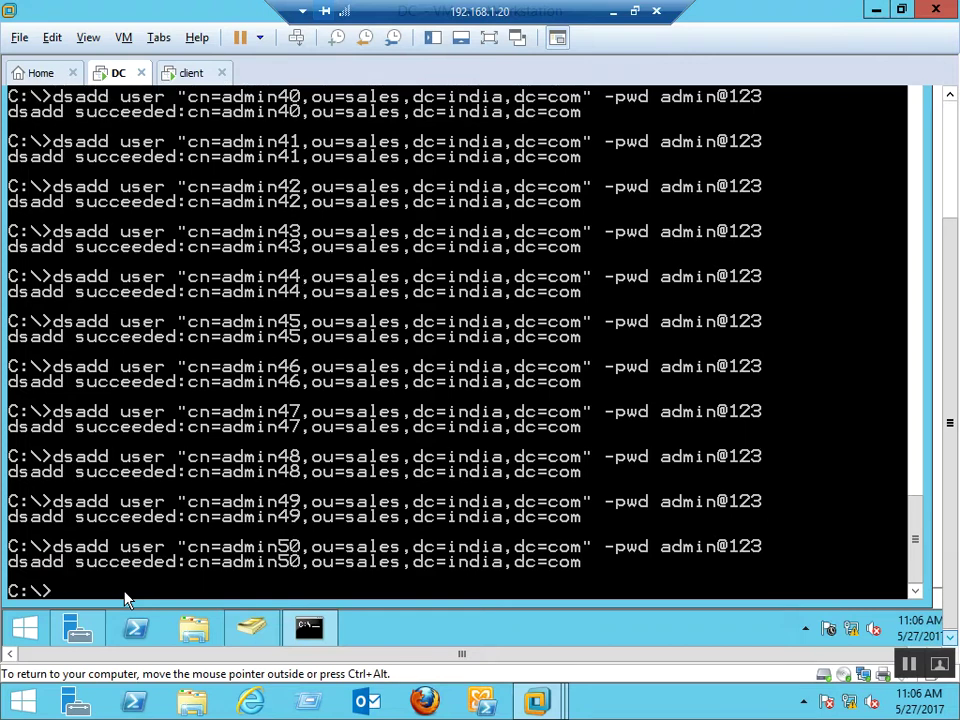
# Refresh the SALES container to display the newly created admin users
pyautogui.rightClick(127, 598)
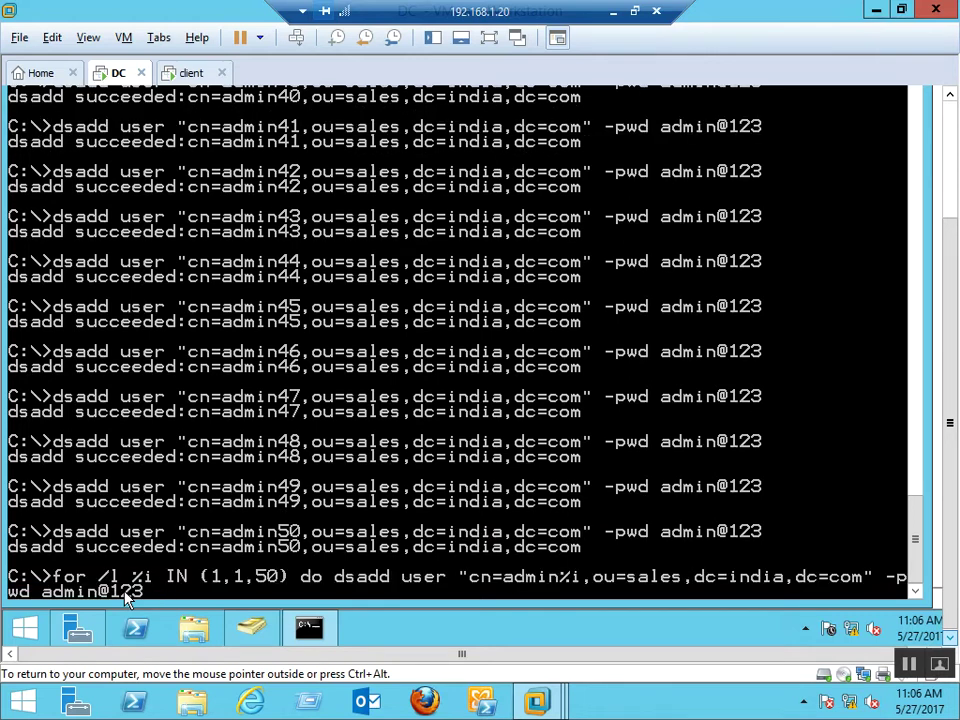
pyautogui.hotkey('alt', 'Tab')
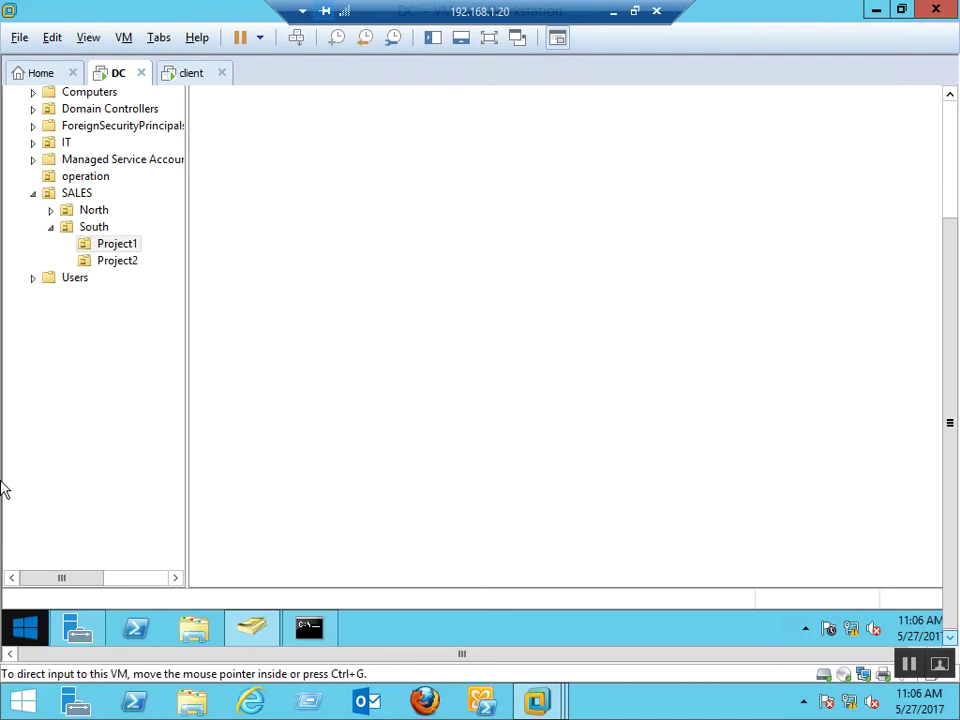
pyautogui.click(80, 193)
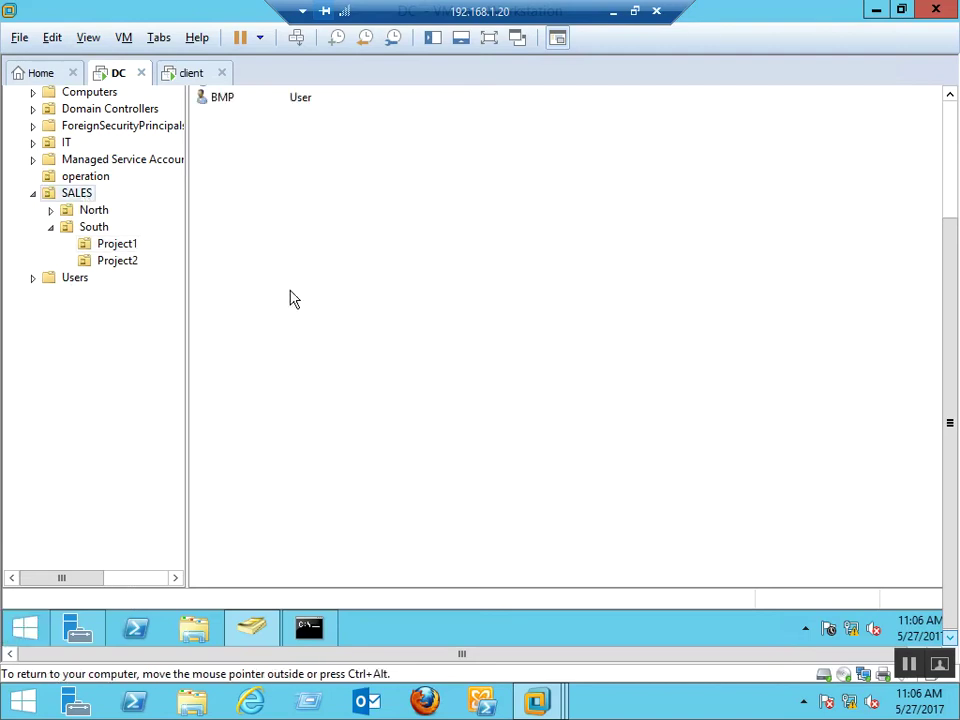
pyautogui.rightClick(741, 238)
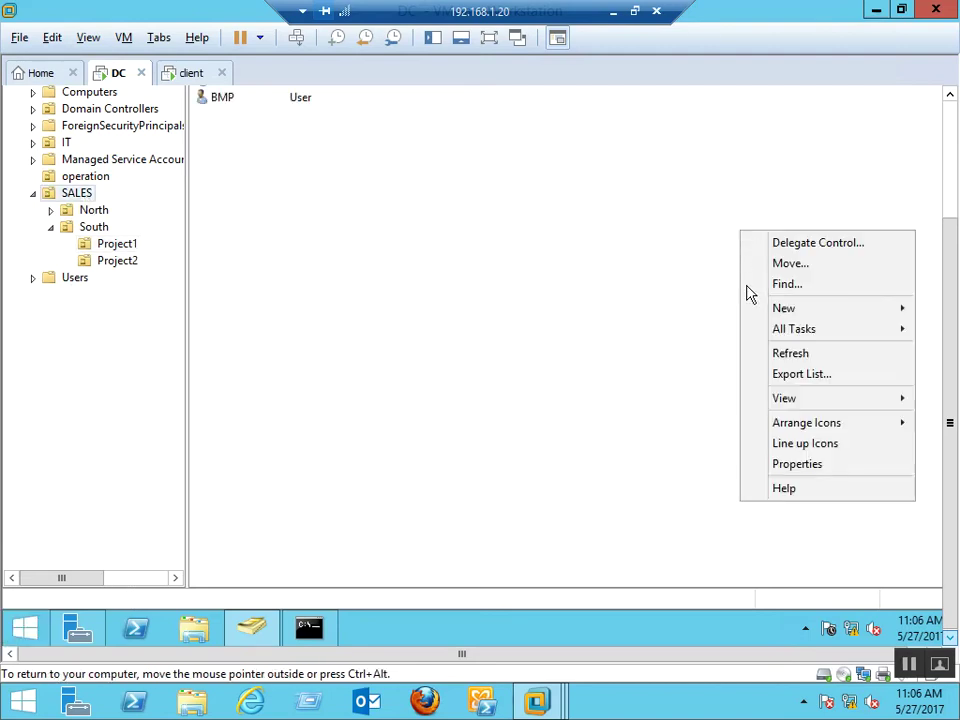
pyautogui.click(780, 352)
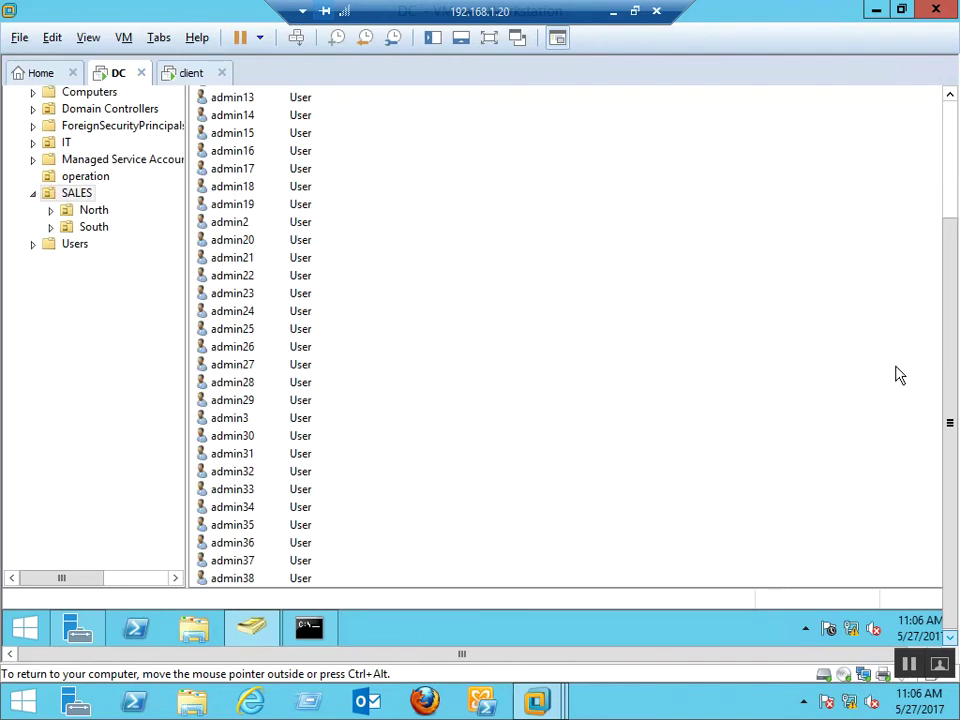
pyautogui.moveTo(945, 375); pyautogui.dragTo(949, 450)
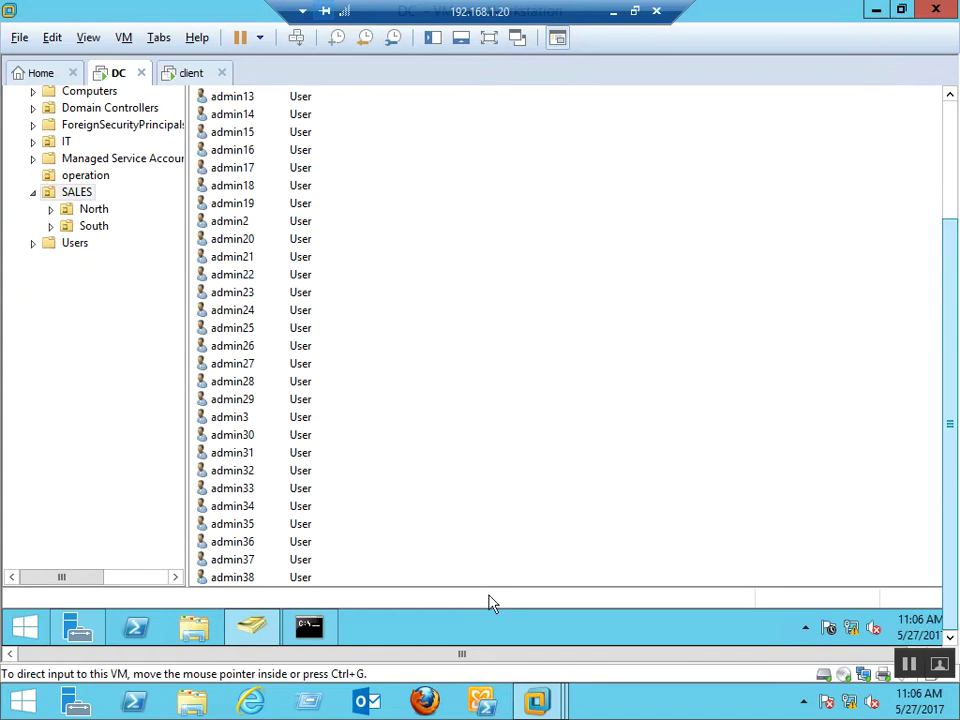
pyautogui.click(231, 578)
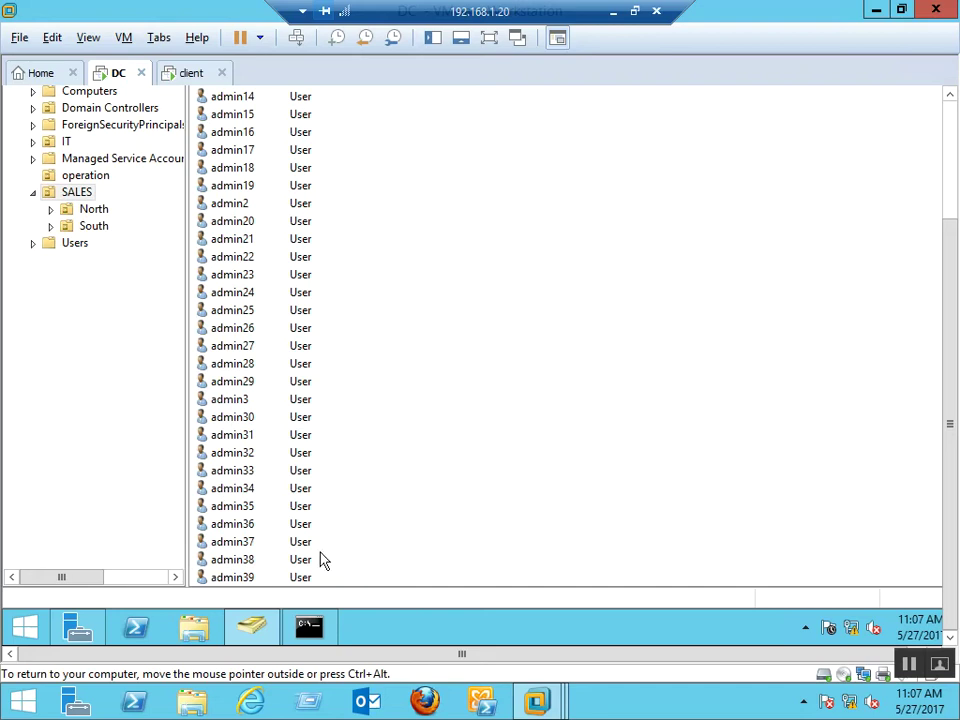
pyautogui.click(310, 628)
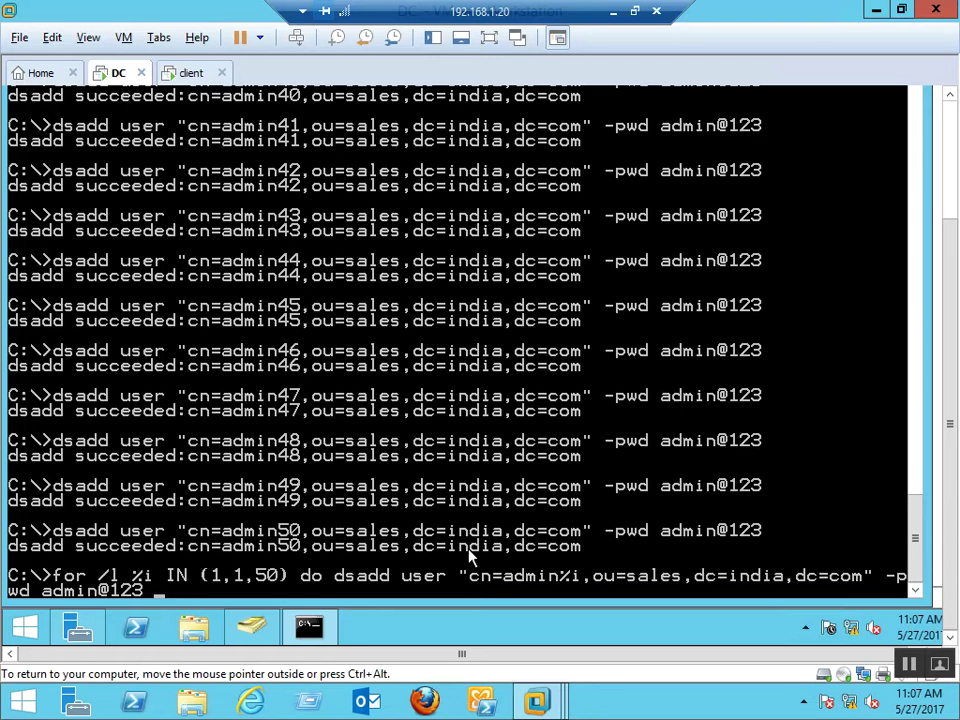
# Select all SALES objects and view their combined properties, counting 53 users and 2 OUs
pyautogui.hotkey('alt', 'Tab')
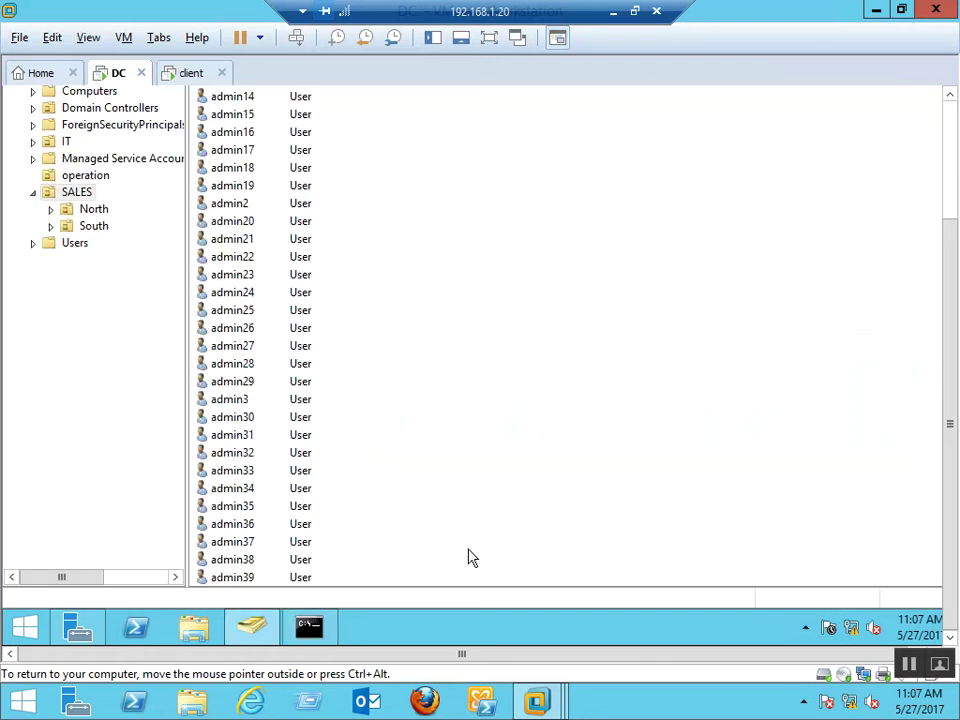
pyautogui.click(236, 133)
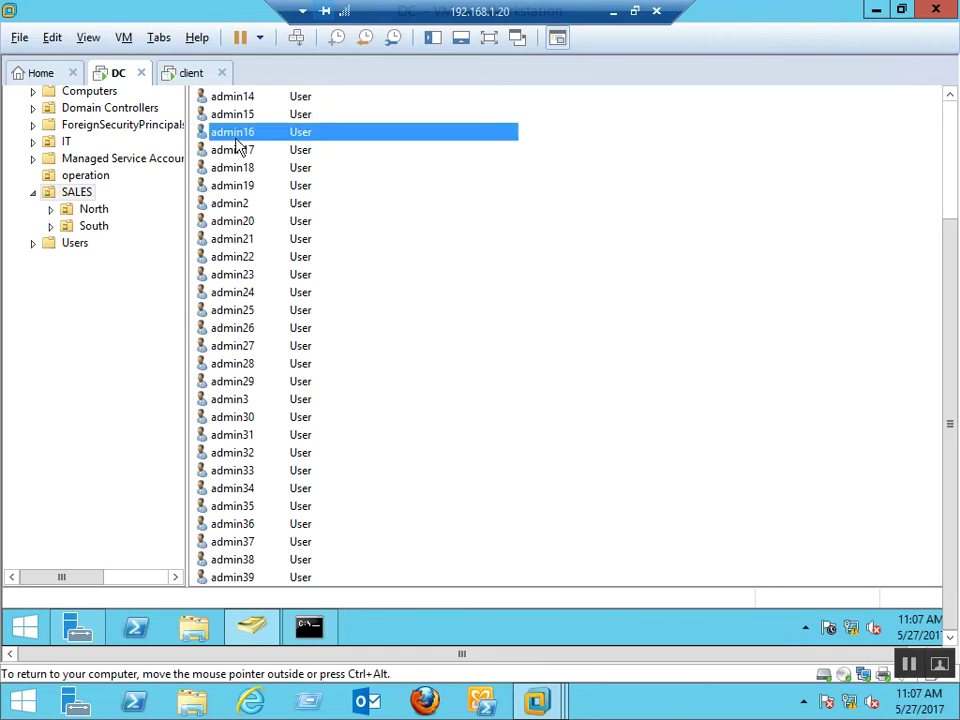
pyautogui.hotkey('ctrl', 'a')
pyautogui.rightClick(236, 148)
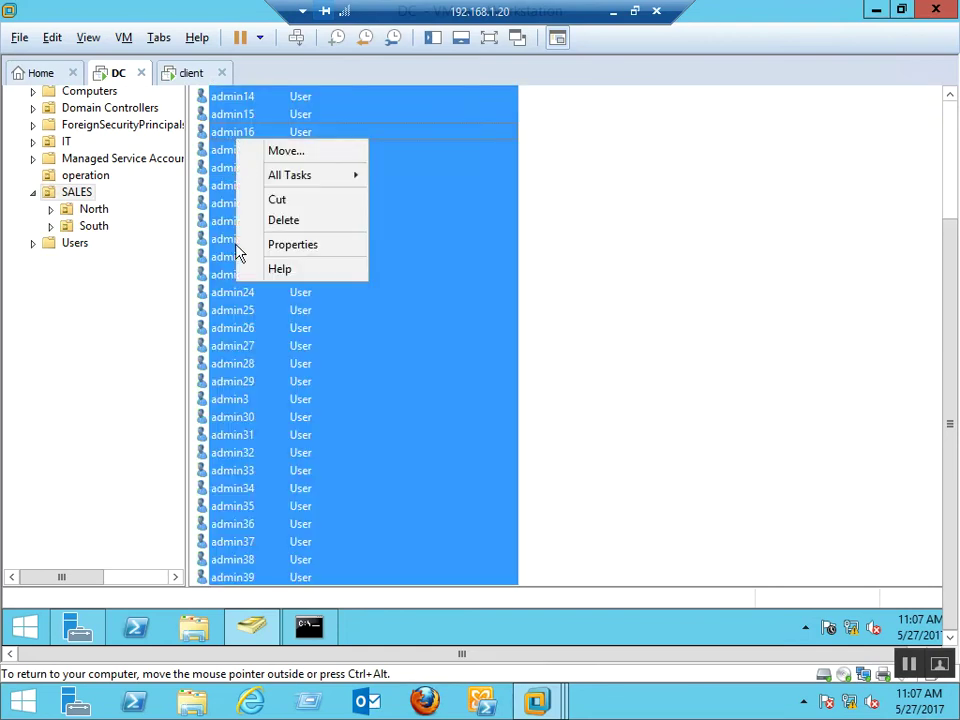
pyautogui.click(281, 244)
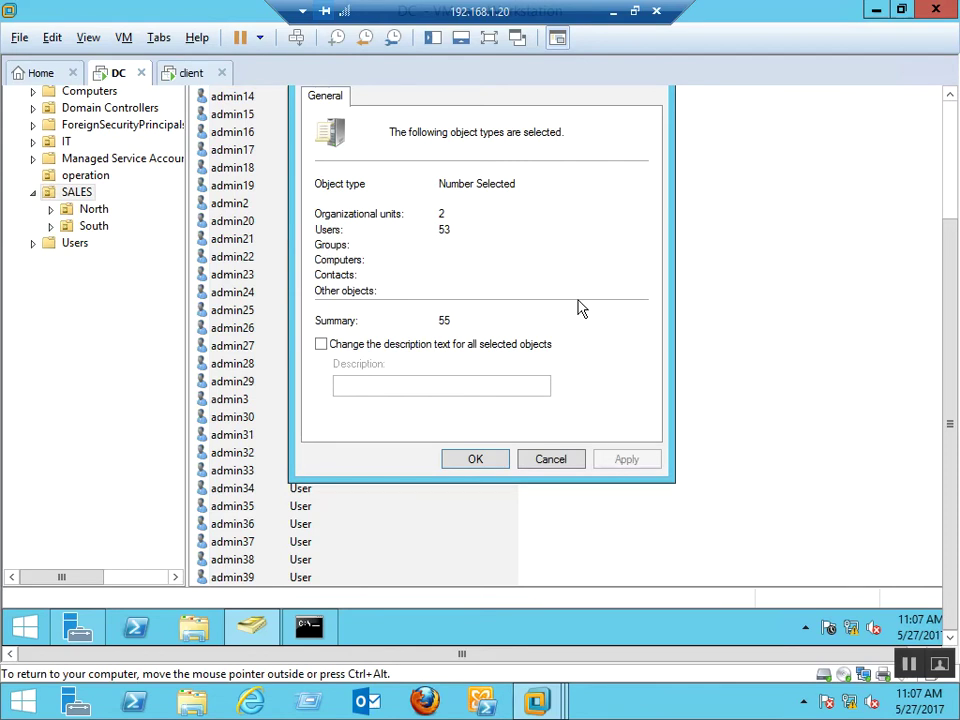
pyautogui.click(950, 97)
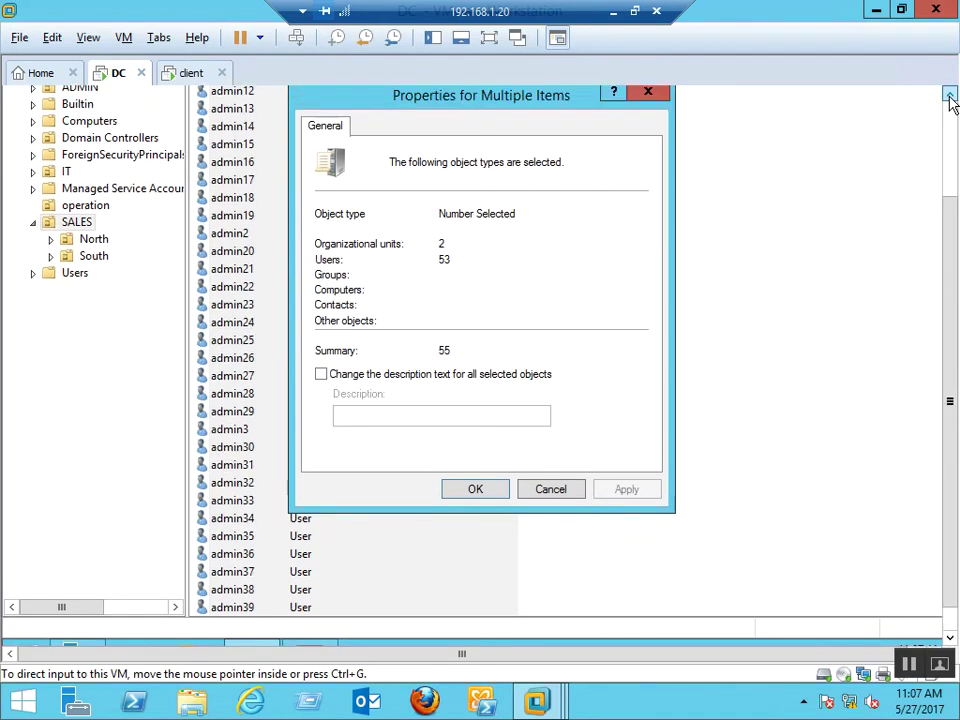
pyautogui.click(950, 97)
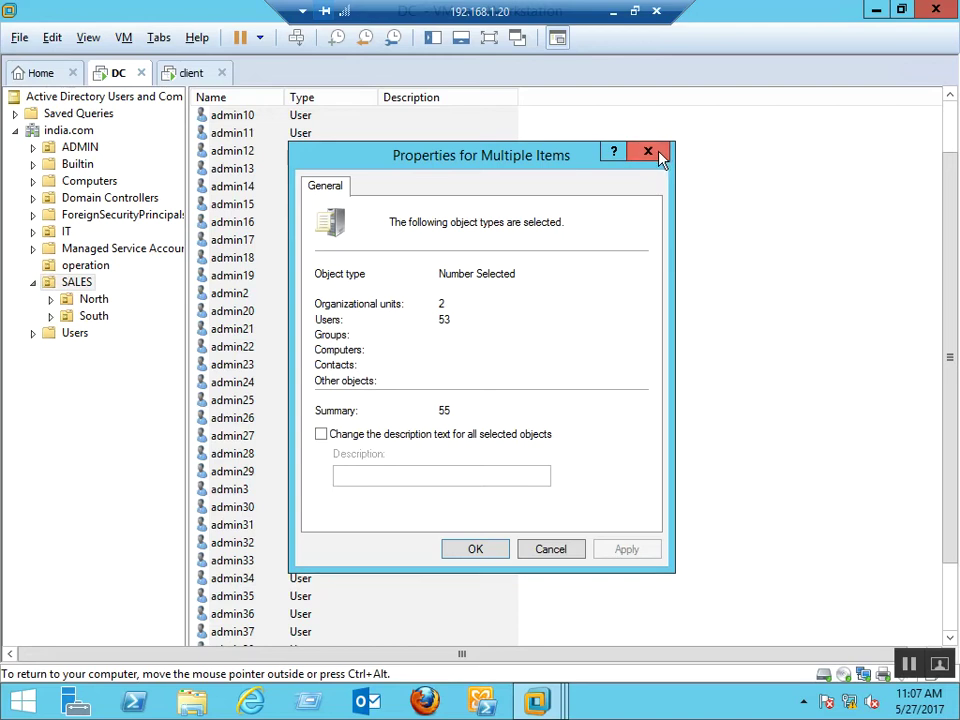
pyautogui.click(648, 153)
# Select admin10 through admin26 and tick 'User must change password at next logon' on their Account settings
pyautogui.click(282, 241)
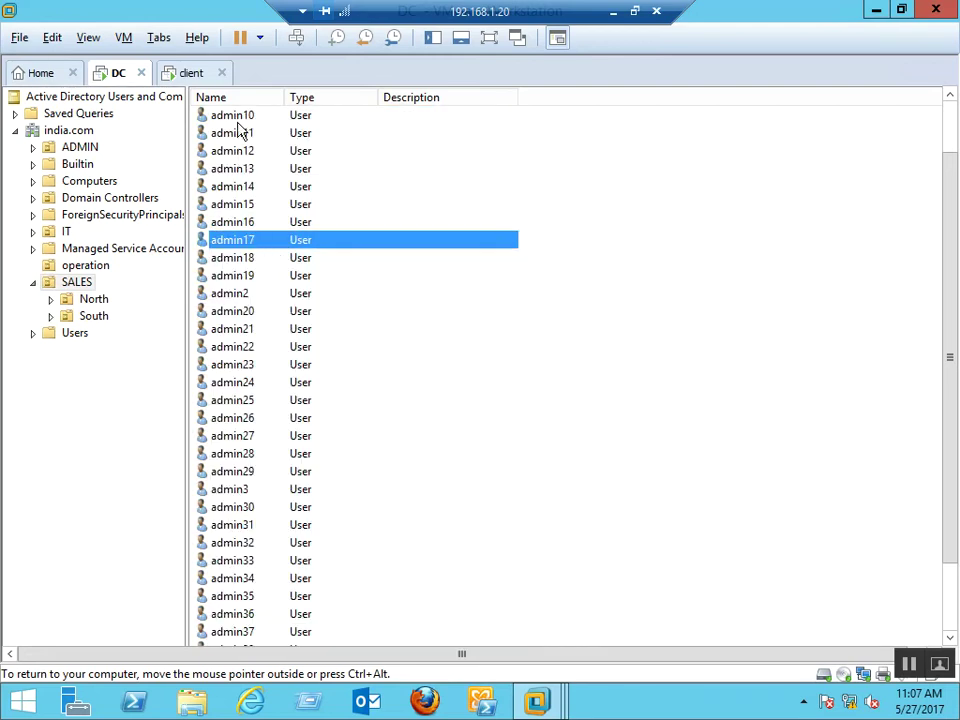
pyautogui.click(237, 117)
pyautogui.hotkey('shift', 'Down')
pyautogui.hotkey('shift', 'Down')
pyautogui.hotkey('shift', 'Down')
pyautogui.hotkey('shift', 'Down')
pyautogui.hotkey('shift', 'Down')
pyautogui.hotkey('shift', 'Down')
pyautogui.hotkey('shift', 'Down')
pyautogui.hotkey('shift', 'Down')
pyautogui.hotkey('shift', 'Down')
pyautogui.hotkey('shift', 'Down')
pyautogui.hotkey('shift', 'Down')
pyautogui.hotkey('shift', 'Down')
pyautogui.hotkey('shift', 'Down')
pyautogui.hotkey('shift', 'Down')
pyautogui.hotkey('shift', 'Down')
pyautogui.hotkey('shift', 'Down')
pyautogui.hotkey('shift', 'Down')
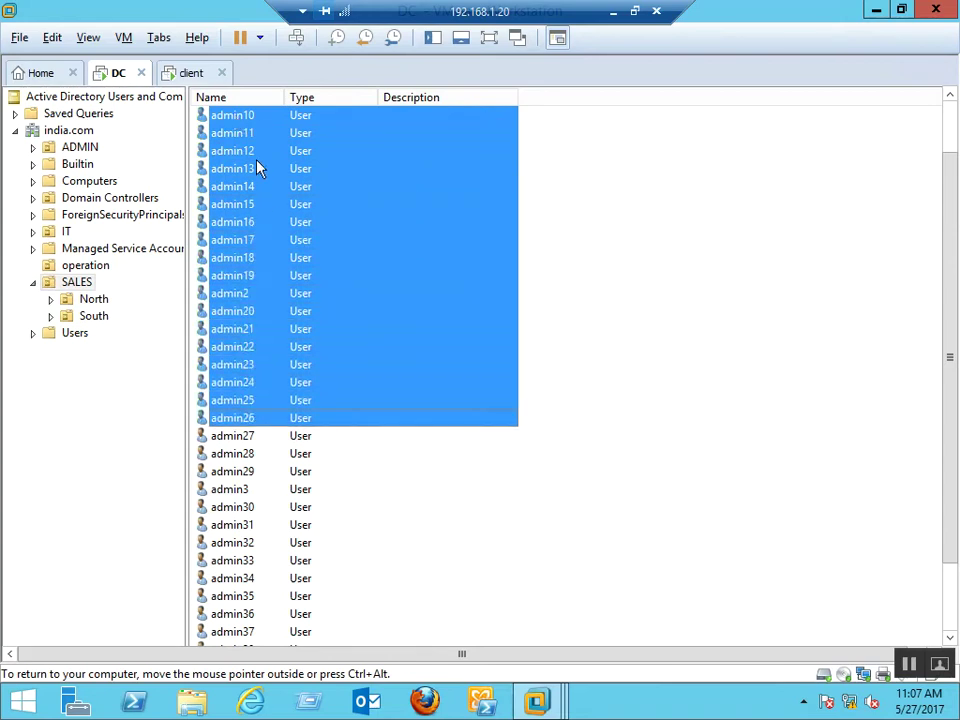
pyautogui.rightClick(265, 193)
pyautogui.click(330, 400)
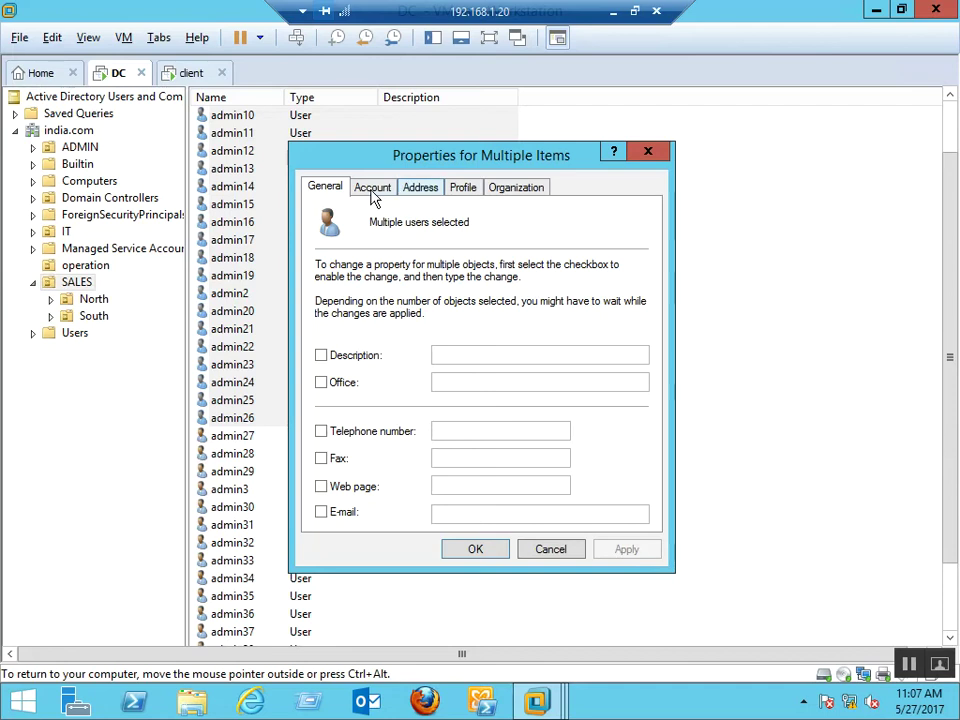
pyautogui.click(374, 190)
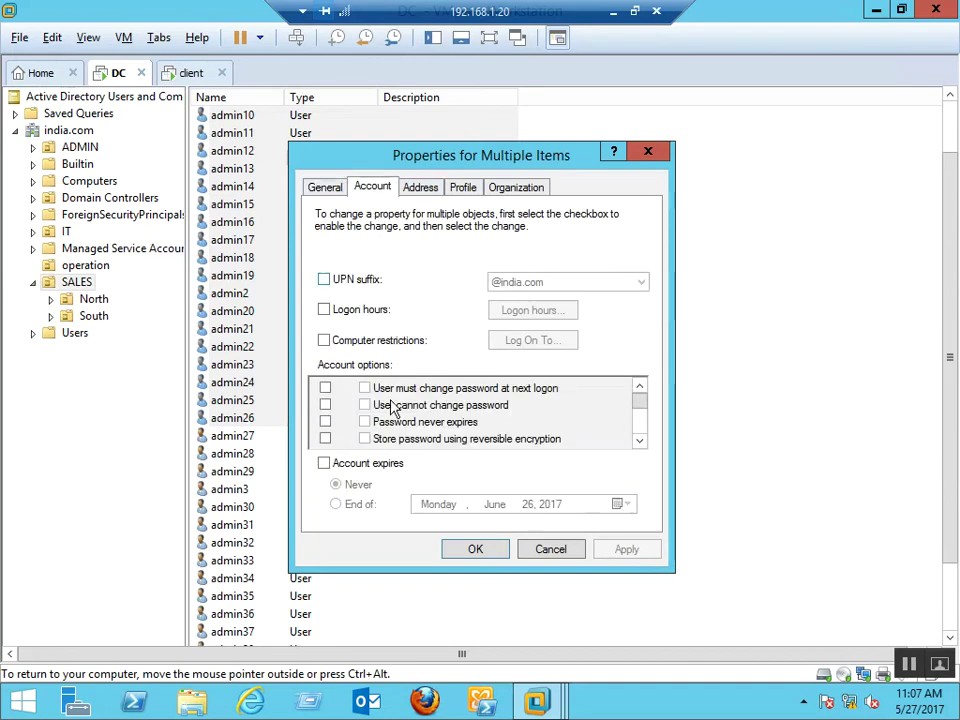
pyautogui.click(324, 390)
pyautogui.click(364, 388)
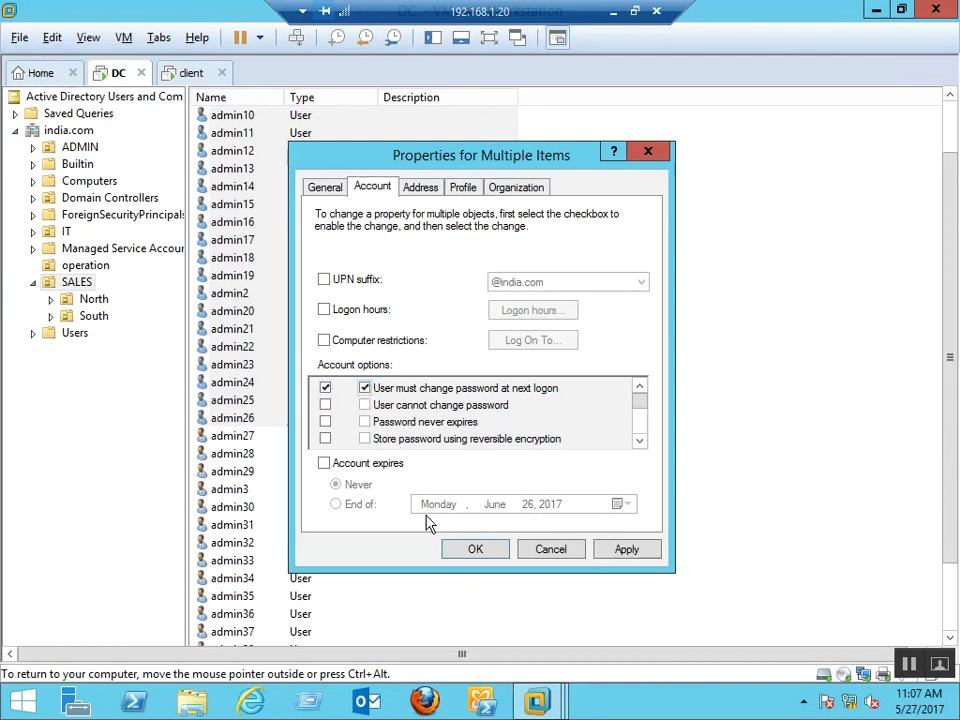
pyautogui.click(472, 552)
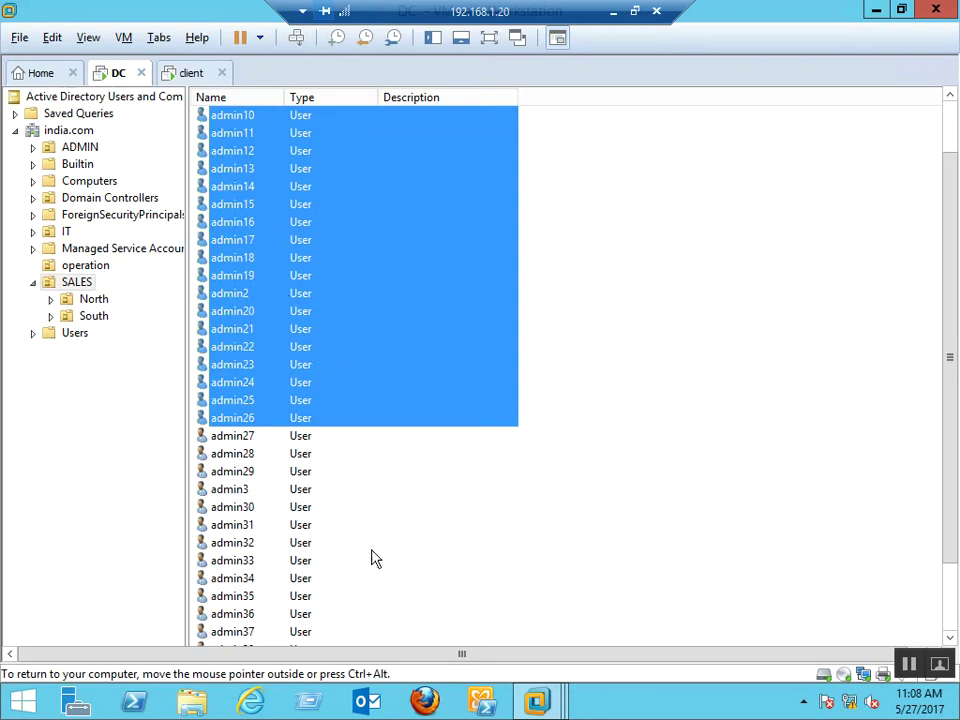
pyautogui.click(390, 525)
pyautogui.click(100, 350)
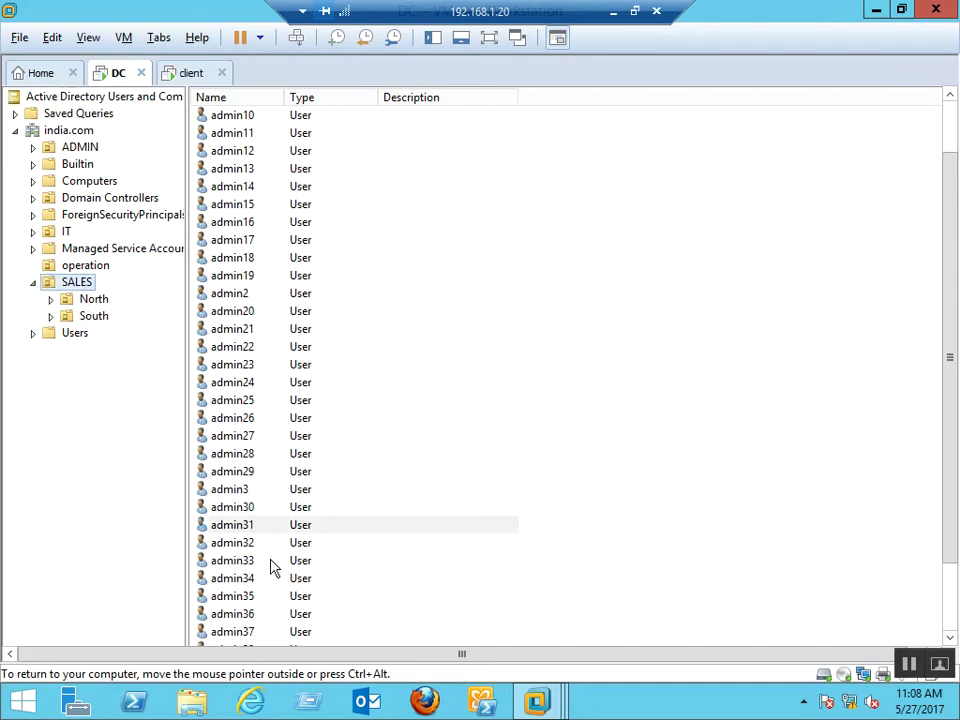
pyautogui.click(281, 507)
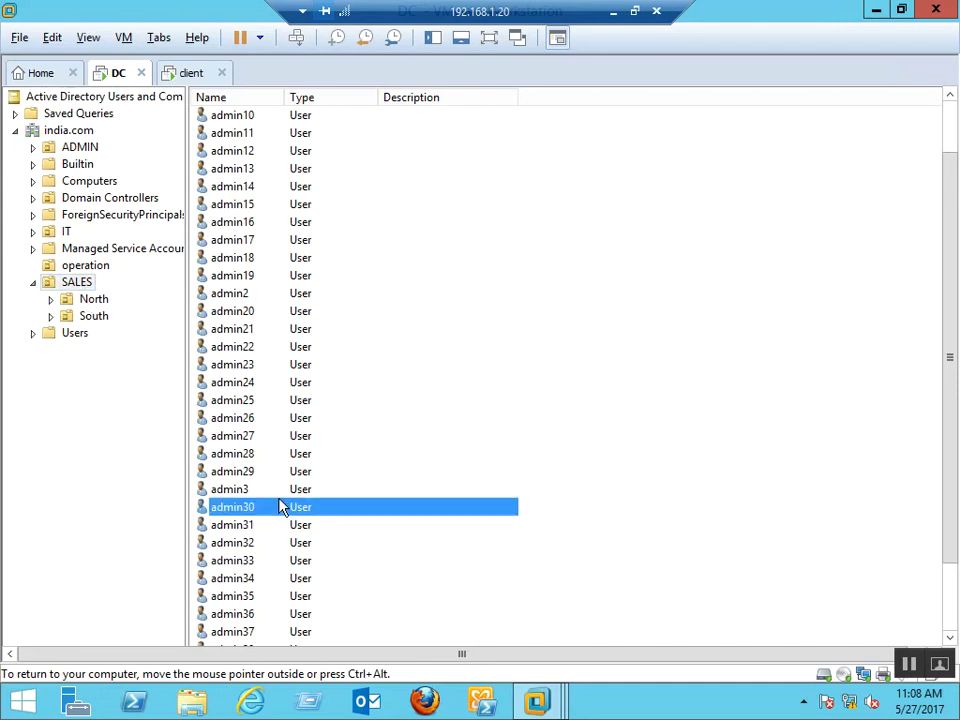
pyautogui.click(233, 461)
pyautogui.rightClick(232, 463)
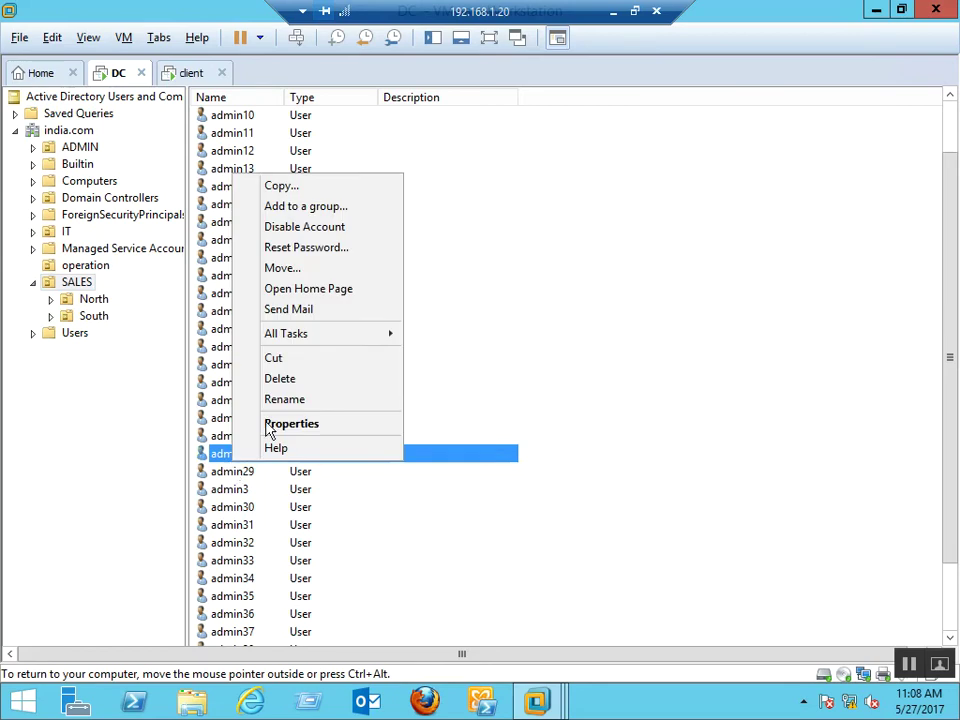
pyautogui.click(327, 257)
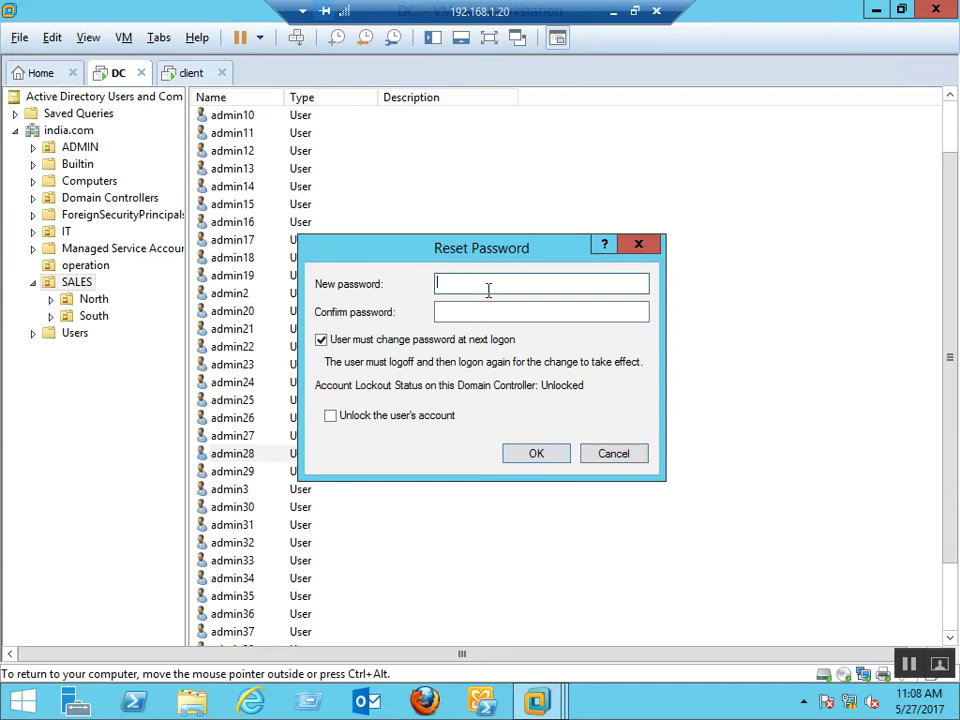
pyautogui.click(614, 455)
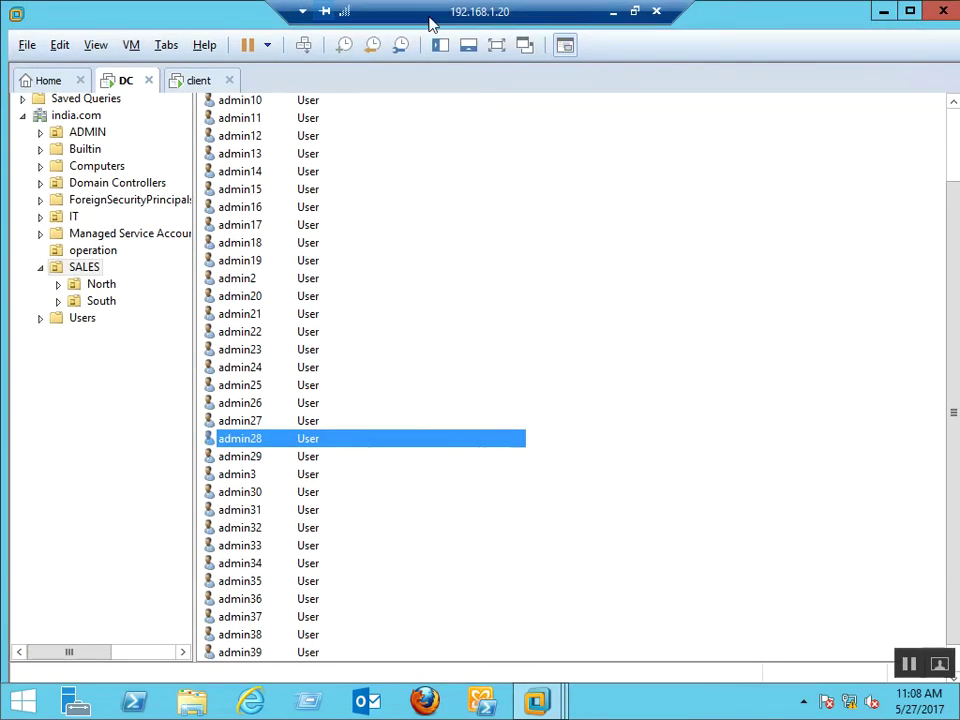
pyautogui.click(497, 50)
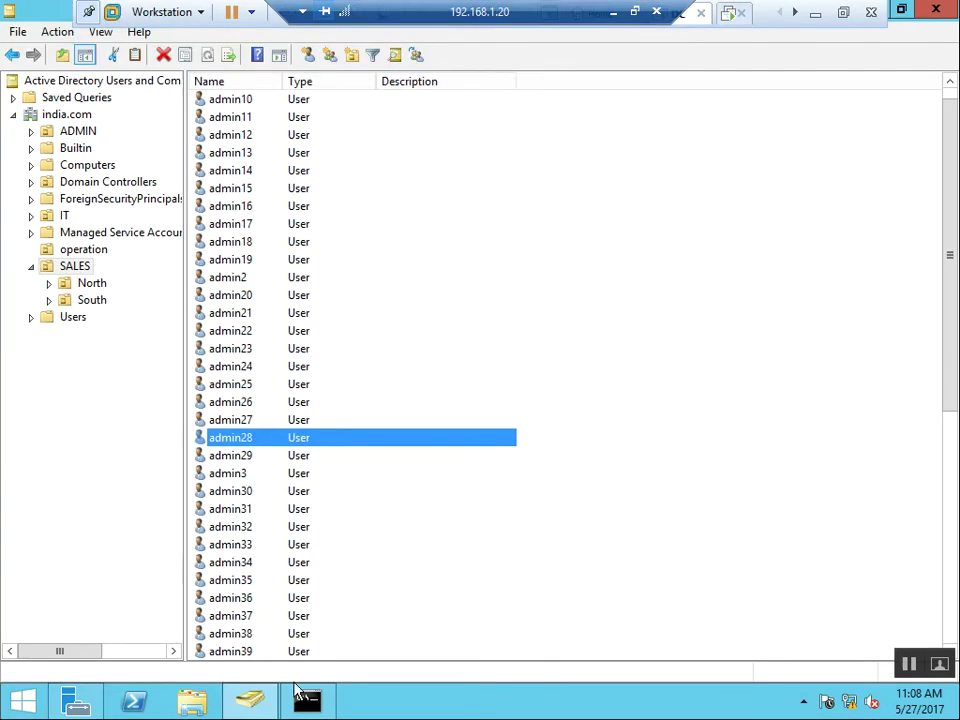
# Change the recalled loop's dsadd user command to dsrm
pyautogui.click(316, 706)
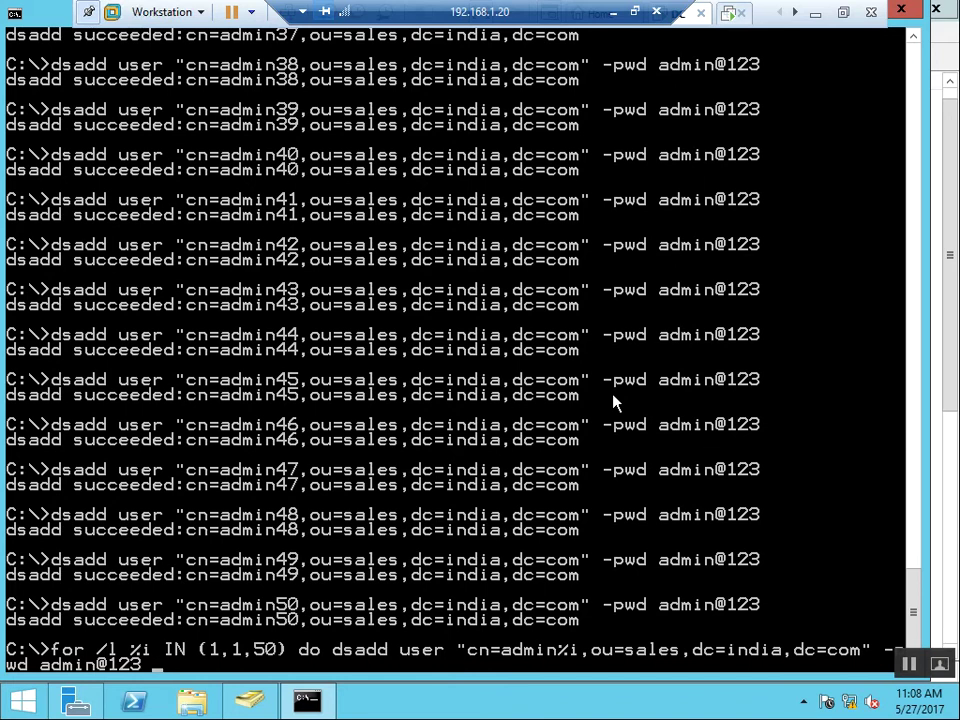
pyautogui.press('Left')
pyautogui.press('Left')
pyautogui.press('Left')
pyautogui.press('Left')
pyautogui.press('Left')
pyautogui.press('Left')
pyautogui.press('Left')
pyautogui.press('Left')
pyautogui.press('Left')
pyautogui.press('Left')
pyautogui.press('Left')
pyautogui.press('Left')
pyautogui.press('Left')
pyautogui.press('Left')
pyautogui.press('Left')
pyautogui.press('Left')
pyautogui.press('Left')
pyautogui.press('Left')
pyautogui.press('Left')
pyautogui.press('Left')
pyautogui.press('BackSpace')
pyautogui.press('BackSpace')
pyautogui.press('BackSpace')
pyautogui.press('BackSpace')
pyautogui.press('BackSpace')
pyautogui.press('BackSpace')
pyautogui.press('BackSpace')
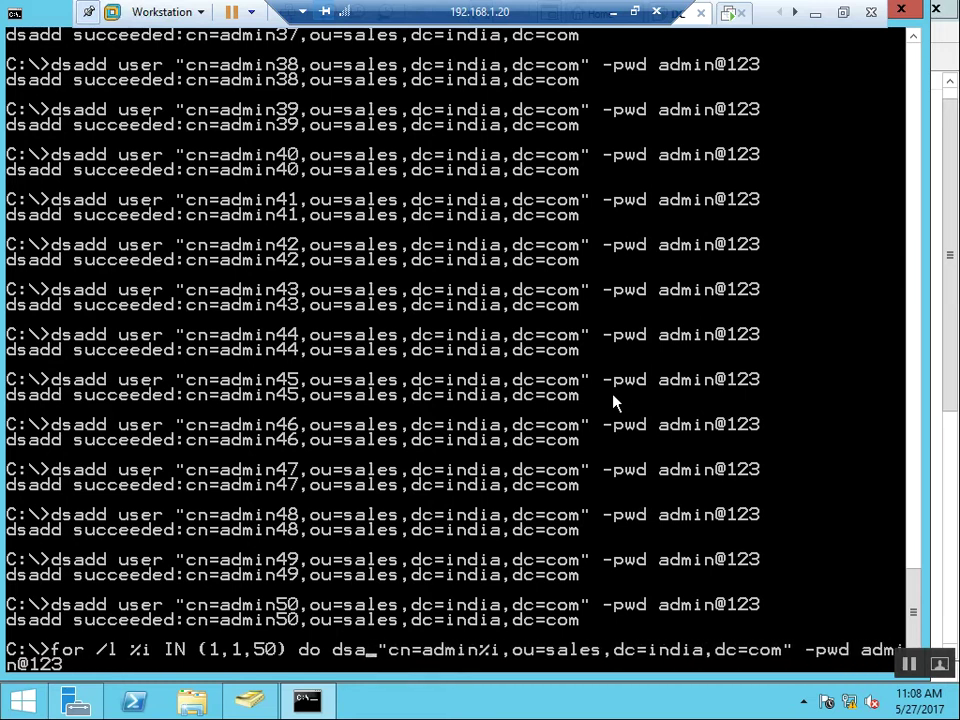
pyautogui.press('BackSpace')
pyautogui.write('rm')
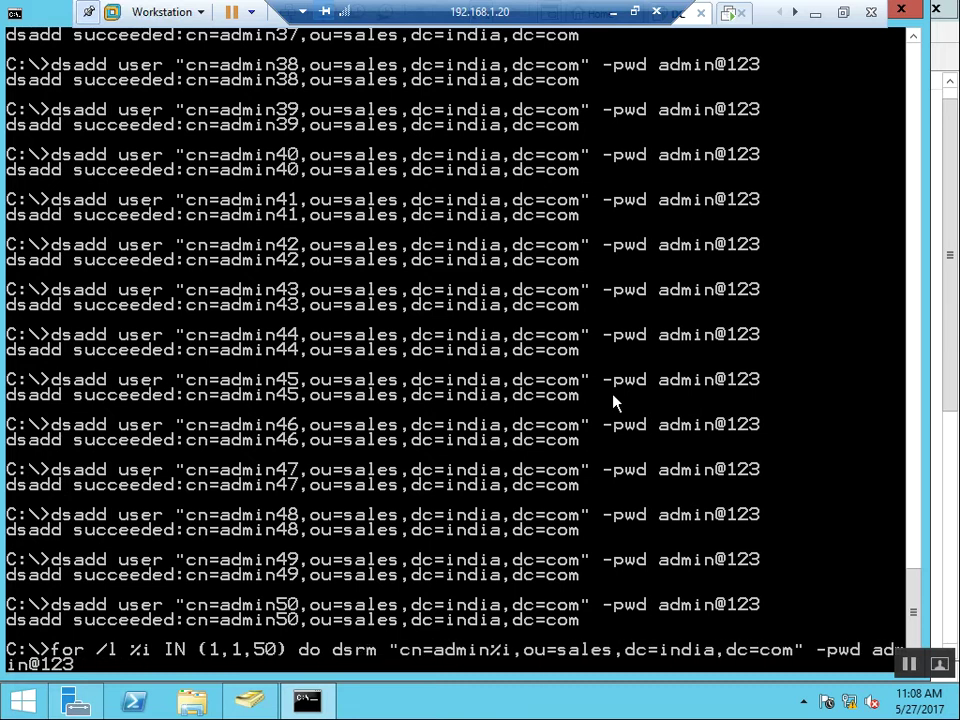
# Replace the -pwd option with -noprompt and run the loop deleting admin1–admin50
pyautogui.press('Right')
pyautogui.press('Right')
pyautogui.press('Right')
pyautogui.press('Right')
pyautogui.press('Right')
pyautogui.press('Right')
pyautogui.press('Right')
pyautogui.press('Right')
pyautogui.press('Right')
pyautogui.press('Right')
pyautogui.press('Right')
pyautogui.press('Right')
pyautogui.press('Right')
pyautogui.press('Right')
pyautogui.press('Right')
pyautogui.press('Right')
pyautogui.press('Right')
pyautogui.press('Right')
pyautogui.press('Right')
pyautogui.press('Right')
pyautogui.press('Right')
pyautogui.press('Right')
pyautogui.press('Right')
pyautogui.press('Right')
pyautogui.press('Right')
pyautogui.press('Right')
pyautogui.press('Delete')
pyautogui.press('Delete')
pyautogui.press('Delete')
pyautogui.press('Delete')
pyautogui.press('Delete')
pyautogui.press('Delete')
pyautogui.press('Delete')
pyautogui.press('Delete')
pyautogui.press('Delete')
pyautogui.press('Delete')
pyautogui.press('Delete')
pyautogui.press('Delete')
pyautogui.press('Delete')
pyautogui.press('Delete')
pyautogui.write('-m')
pyautogui.press('BackSpace')
pyautogui.write('noprompt')
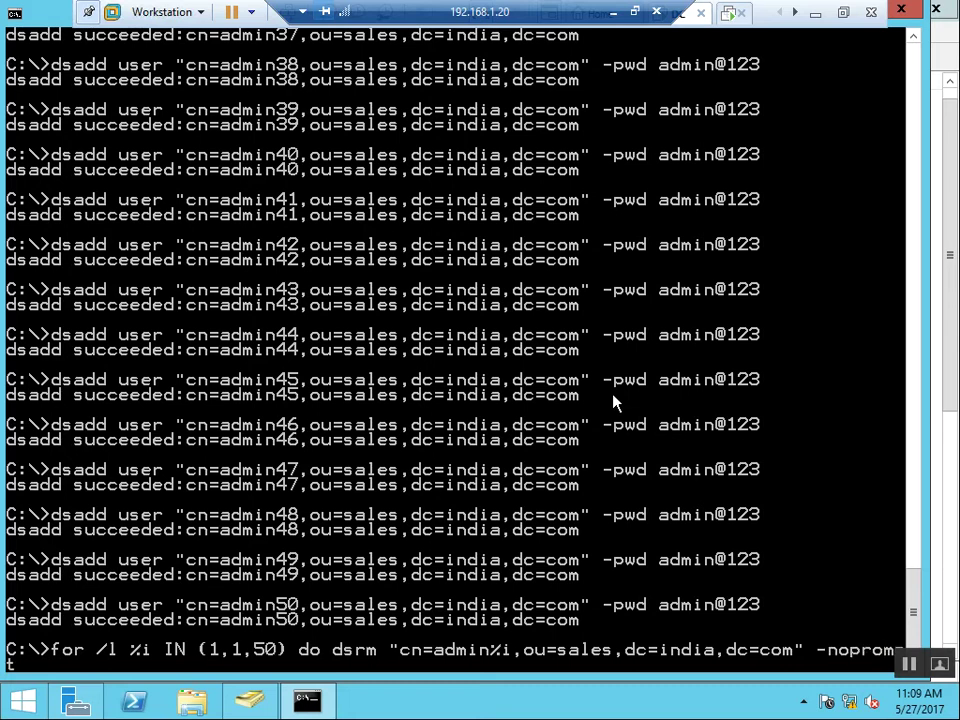
pyautogui.press('Return')
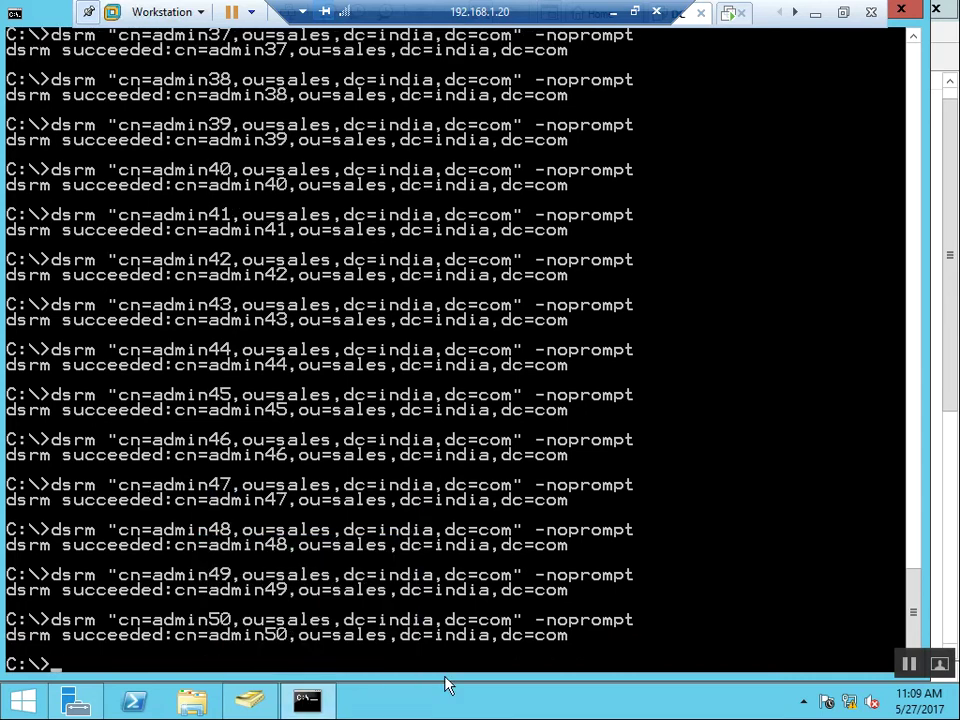
pyautogui.press('Up')
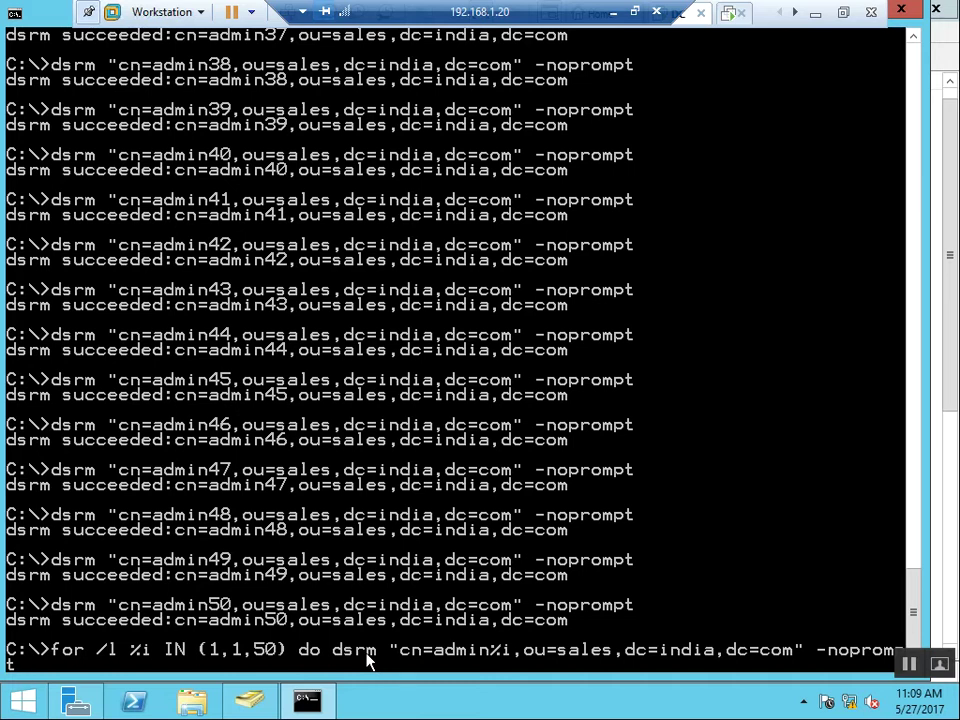
pyautogui.hotkey('alt', 'Tab')
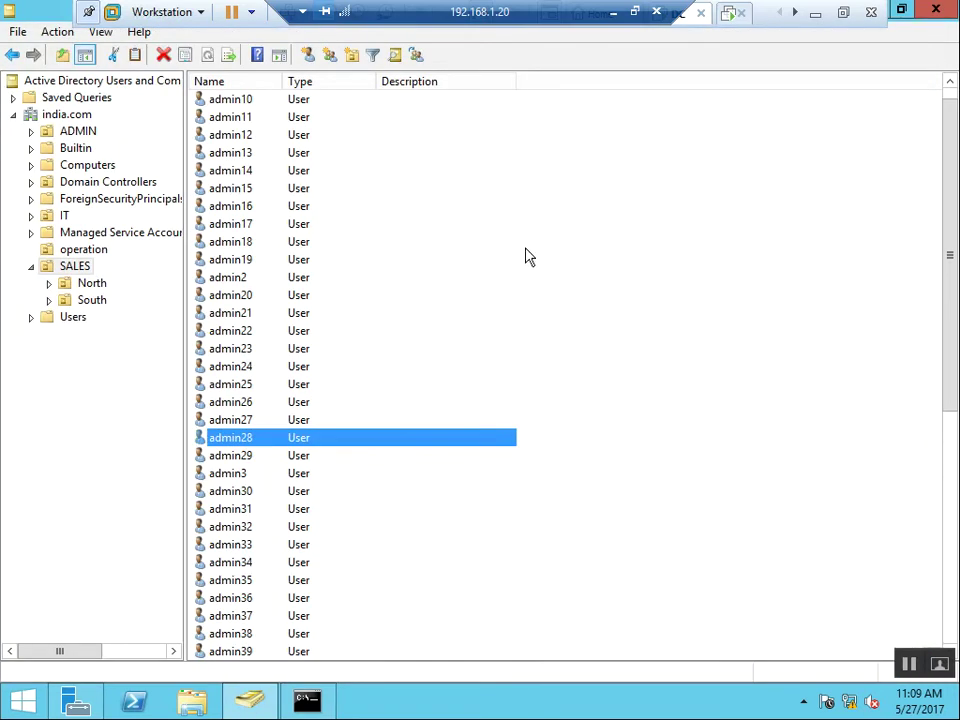
# Refresh the SALES list to confirm the admin users are gone, and select the BMP user
pyautogui.rightClick(530, 257)
pyautogui.click(570, 369)
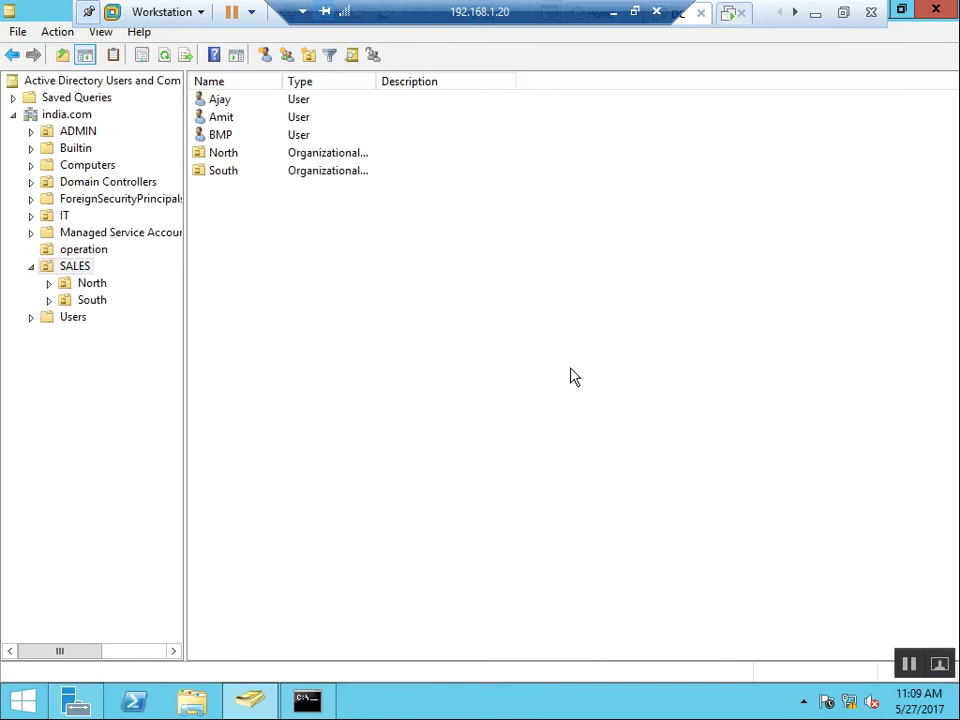
pyautogui.click(318, 706)
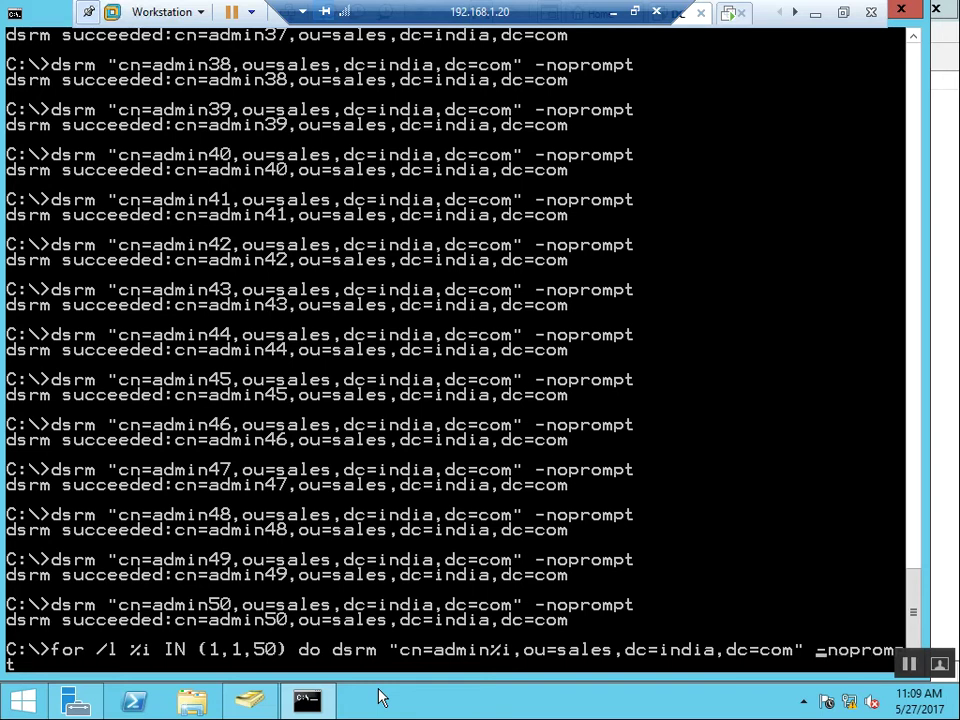
pyautogui.hotkey('alt', 'Tab')
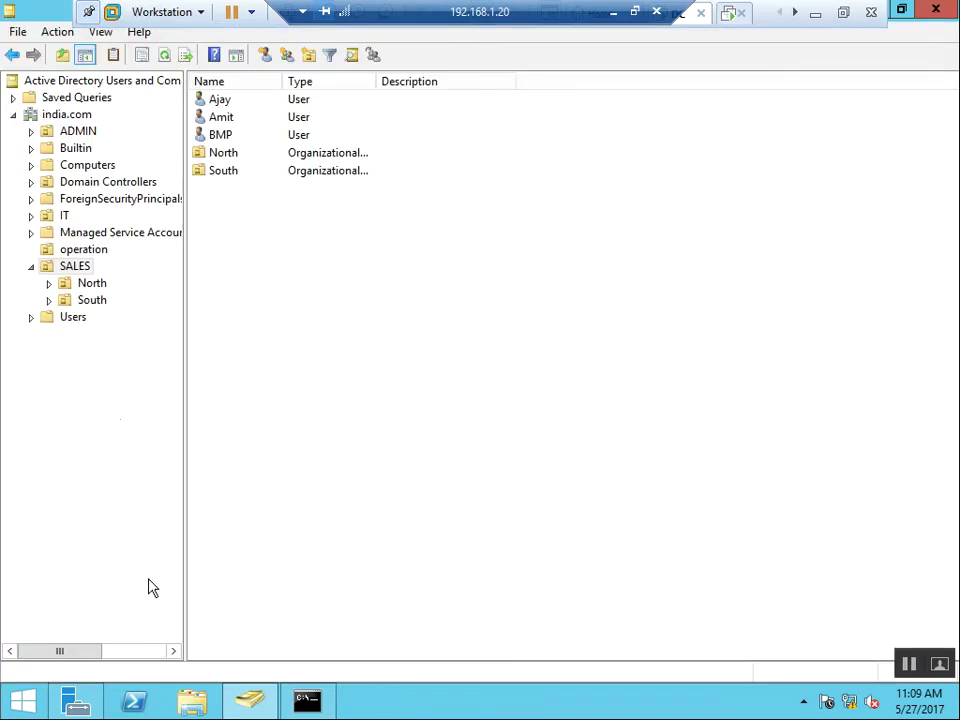
pyautogui.click(224, 135)
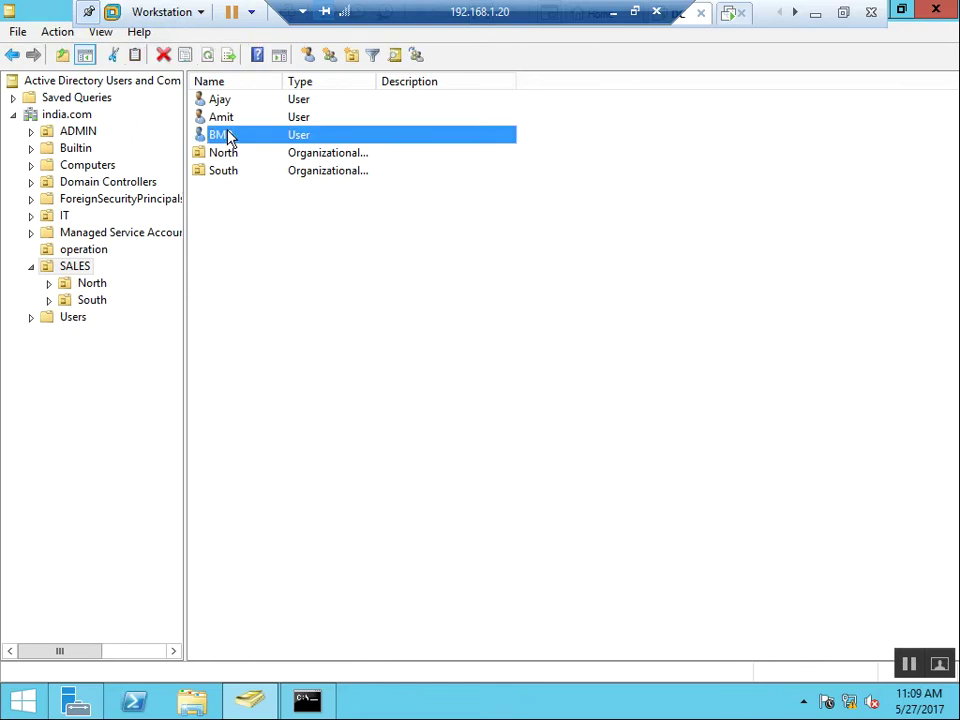
pyautogui.hotkey('alt', 'Tab')
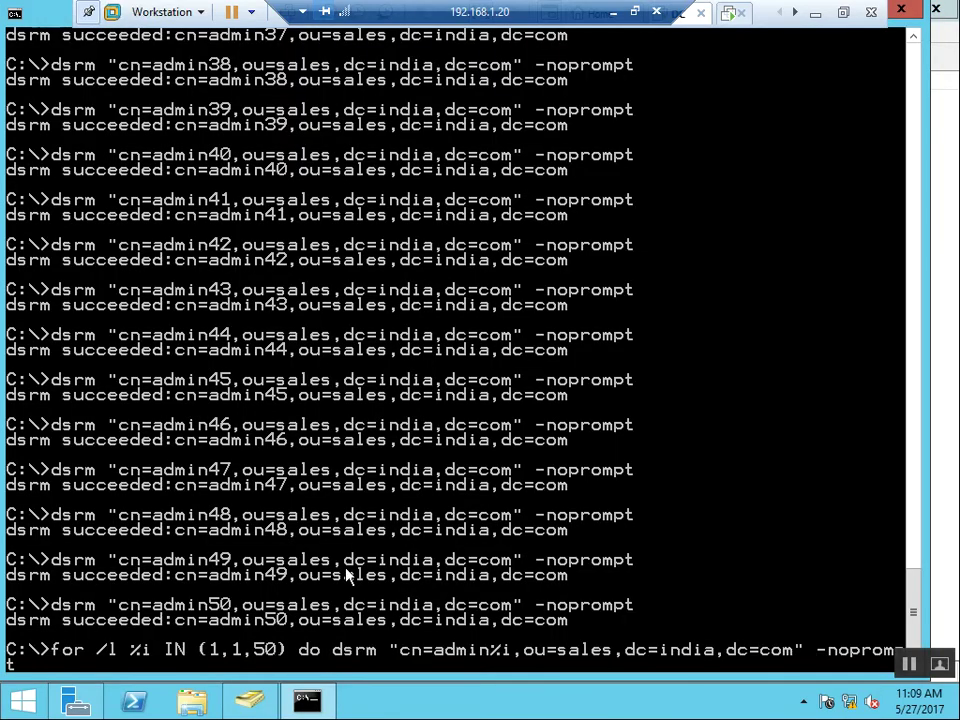
# Edit the recalled loop into dsrm "cn=bmp,ou=sales,dc=india,dc=com" -noprompt and run it
pyautogui.press('Left')
pyautogui.press('Left')
pyautogui.press('Left')
pyautogui.press('Left')
pyautogui.press('Left')
pyautogui.press('Left')
pyautogui.press('Left')
pyautogui.press('Left')
pyautogui.press('Left')
pyautogui.press('Left')
pyautogui.press('Left')
pyautogui.press('Left')
pyautogui.press('Left')
pyautogui.press('Left')
pyautogui.press('Left')
pyautogui.press('Left')
pyautogui.press('Left')
pyautogui.press('Left')
pyautogui.press('Left')
pyautogui.press('Left')
pyautogui.press('Left')
pyautogui.press('Left')
pyautogui.press('Left')
pyautogui.press('Left')
pyautogui.press('Right')
pyautogui.press('Left')
pyautogui.press('Left')
pyautogui.press('Left')
pyautogui.press('Left')
pyautogui.press('Left')
pyautogui.press('Left')
pyautogui.press('Left')
pyautogui.press('Left')
pyautogui.press('Left')
pyautogui.press('Left')
pyautogui.press('Left')
pyautogui.press('Left')
pyautogui.press('Left')
pyautogui.press('BackSpace')
pyautogui.press('BackSpace')
pyautogui.press('BackSpace')
pyautogui.press('BackSpace')
pyautogui.press('BackSpace')
pyautogui.press('BackSpace')
pyautogui.press('BackSpace')
pyautogui.press('BackSpace')
pyautogui.press('BackSpace')
pyautogui.press('BackSpace')
pyautogui.press('BackSpace')
pyautogui.press('BackSpace')
pyautogui.press('BackSpace')
pyautogui.press('BackSpace')
pyautogui.press('BackSpace')
pyautogui.press('BackSpace')
pyautogui.press('BackSpace')
pyautogui.press('BackSpace')
pyautogui.press('BackSpace')
pyautogui.press('BackSpace')
pyautogui.press('BackSpace')
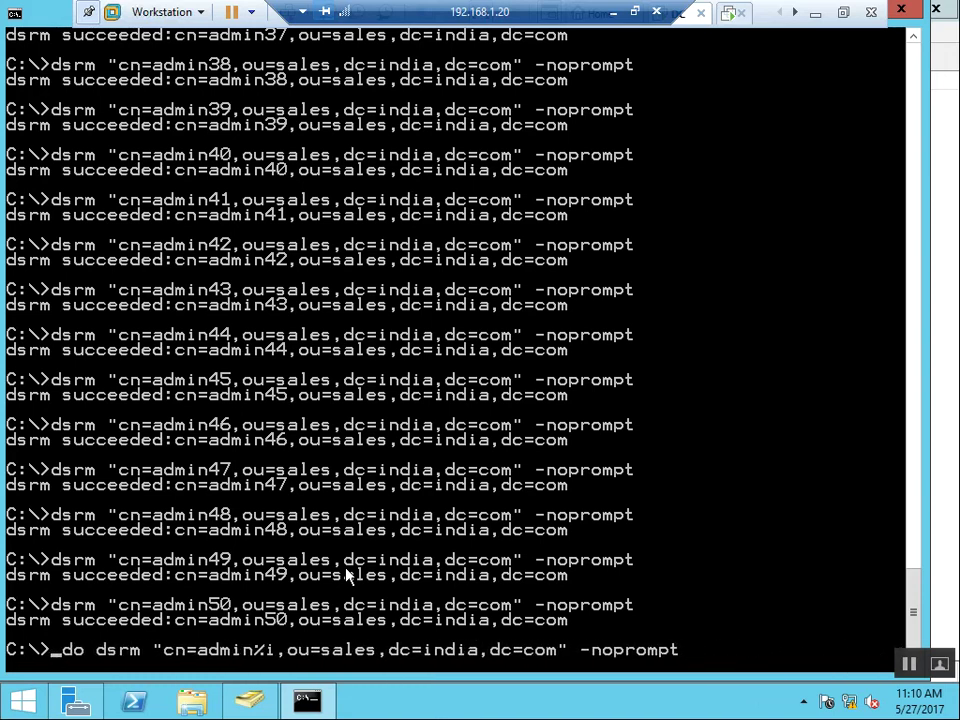
pyautogui.press('Delete')
pyautogui.press('Delete')
pyautogui.press('Delete')
pyautogui.press('Delete')
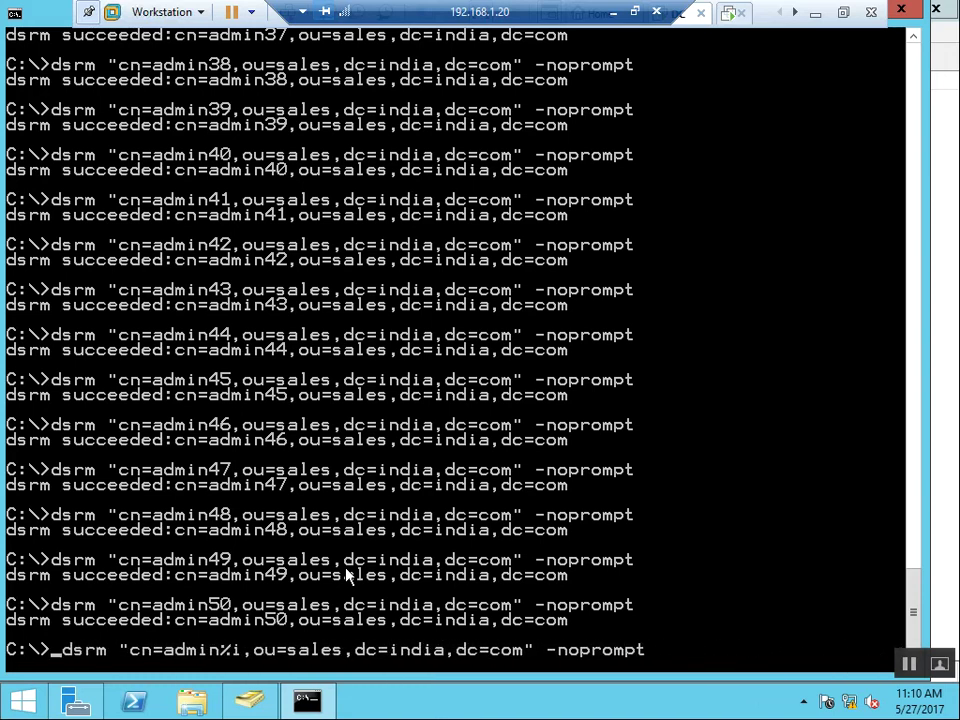
pyautogui.press('Right')
pyautogui.press('Right')
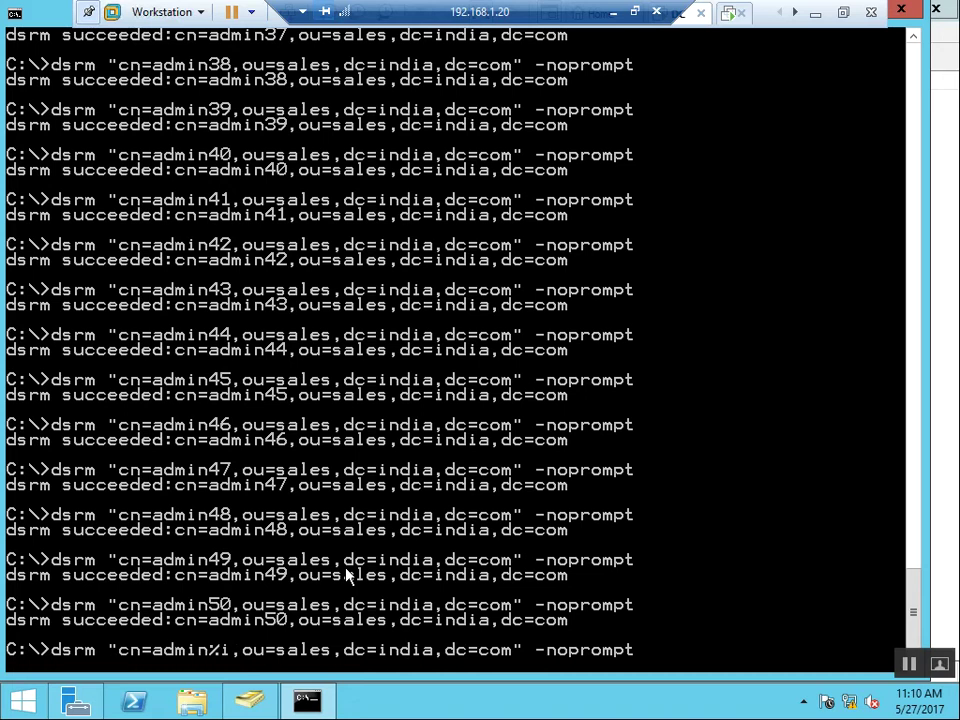
pyautogui.press('Delete')
pyautogui.press('Delete')
pyautogui.press('Delete')
pyautogui.press('Delete')
pyautogui.press('Delete')
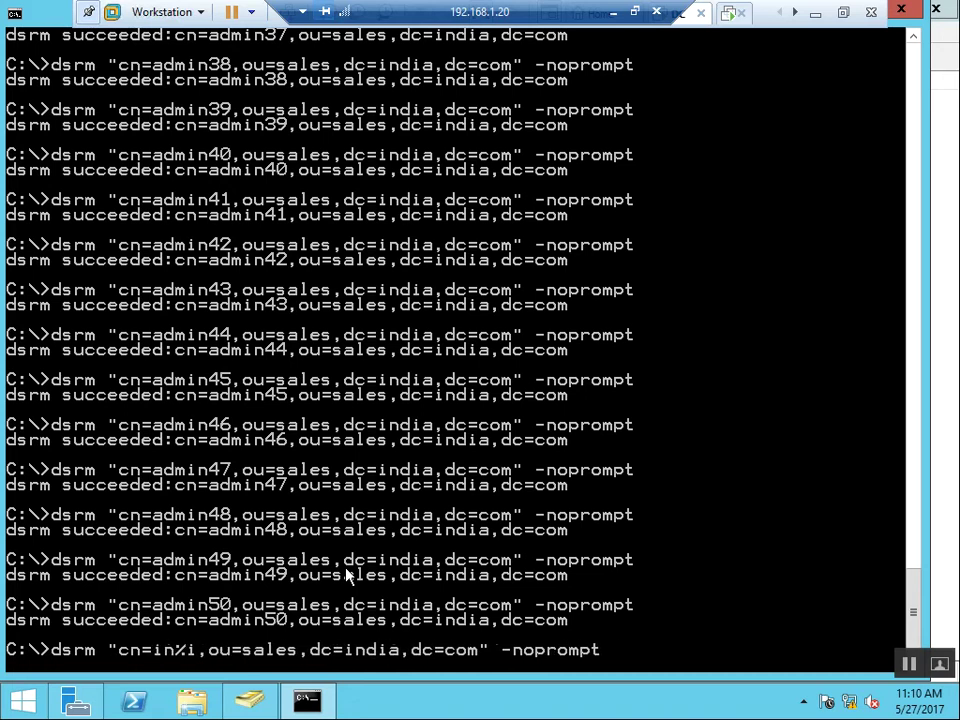
pyautogui.press('Delete')
pyautogui.press('Delete')
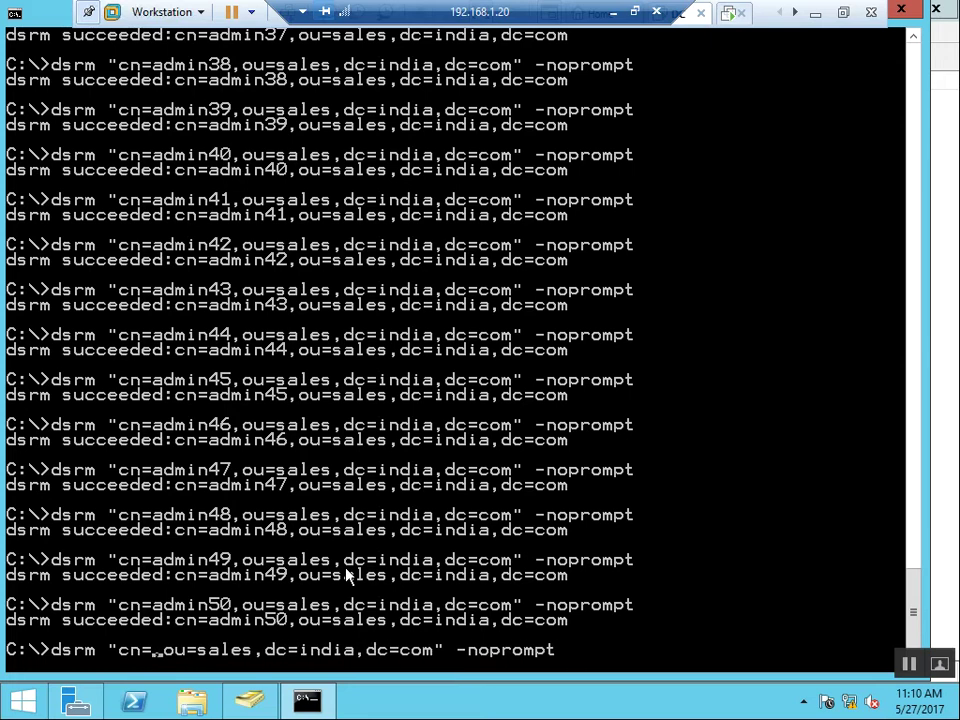
pyautogui.write('bmp')
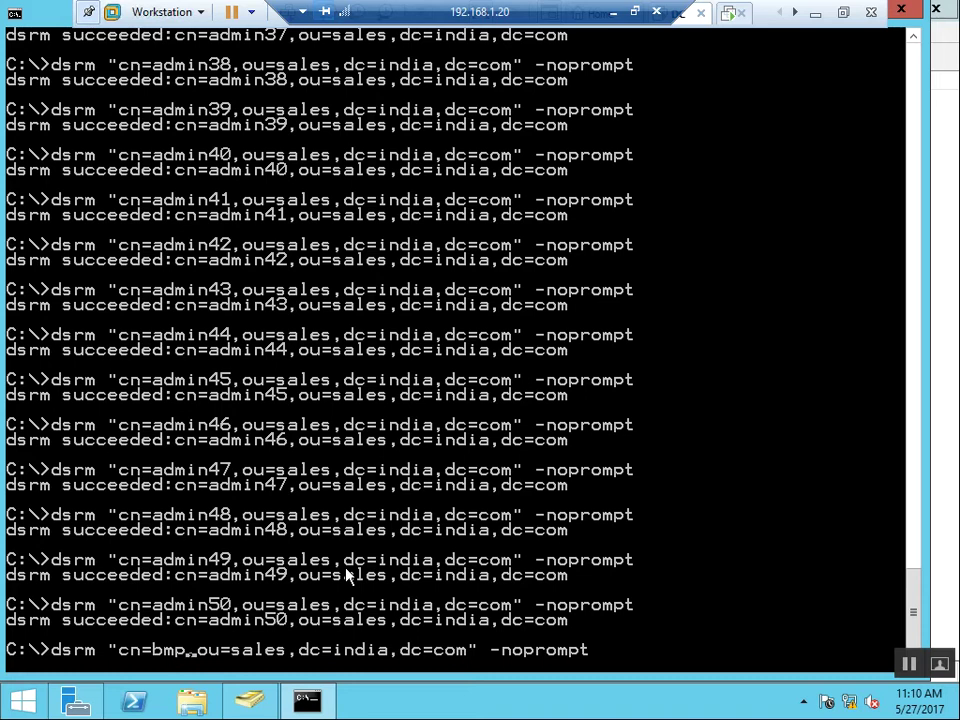
pyautogui.press('Right')
pyautogui.press('Right')
pyautogui.press('Right')
pyautogui.press('Right')
pyautogui.press('Right')
pyautogui.press('Right')
pyautogui.press('Right')
pyautogui.press('Right')
pyautogui.press('Right')
pyautogui.press('Right')
pyautogui.press('Right')
pyautogui.press('Right')
pyautogui.press('Right')
pyautogui.press('Right')
pyautogui.press('Right')
pyautogui.press('Right')
pyautogui.press('Right')
pyautogui.press('Right')
pyautogui.press('Right')
pyautogui.press('Right')
pyautogui.press('Right')
pyautogui.press('Right')
pyautogui.press('Right')
pyautogui.press('Right')
pyautogui.press('Right')
pyautogui.press('Right')
pyautogui.press('Return')
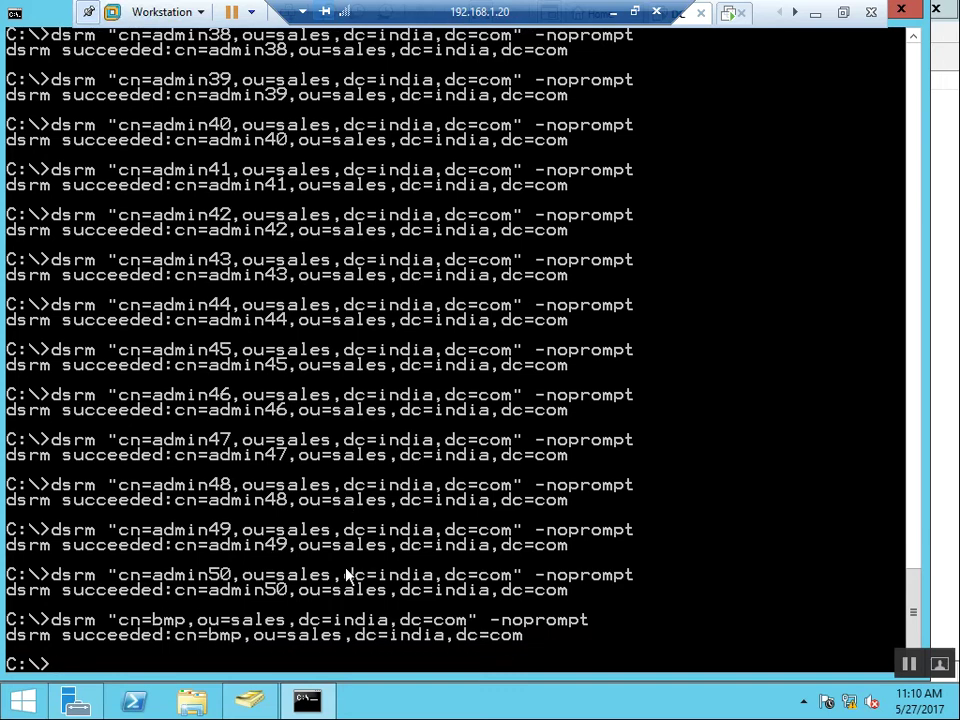
# Refresh the SALES OU in the directory to confirm BMP is gone
pyautogui.hotkey('alt', 'Tab')
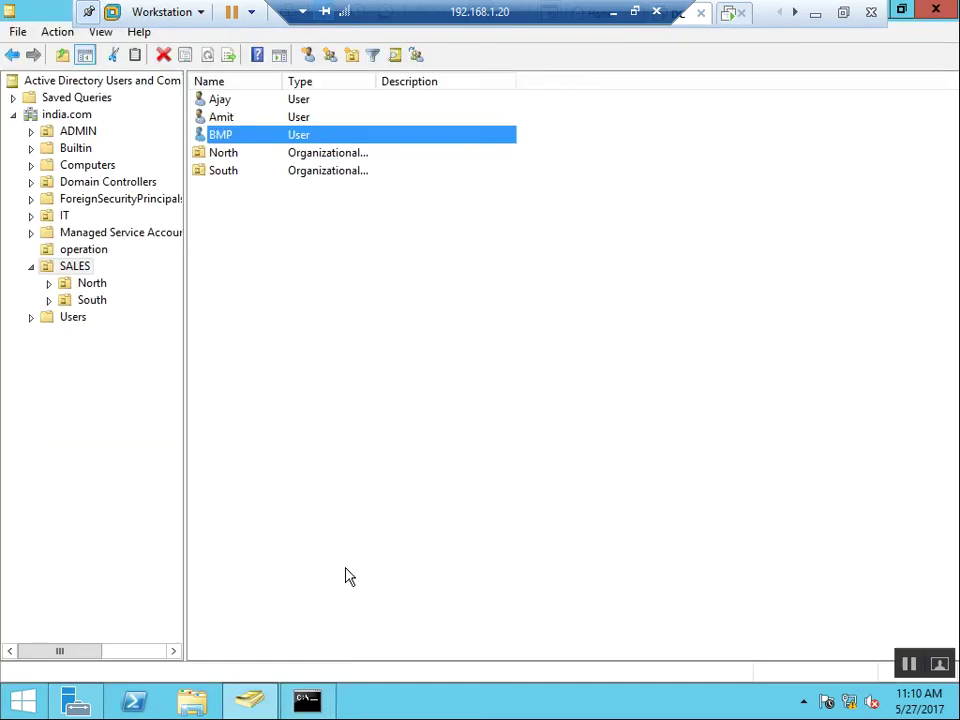
pyautogui.click(335, 355)
pyautogui.press('F5')
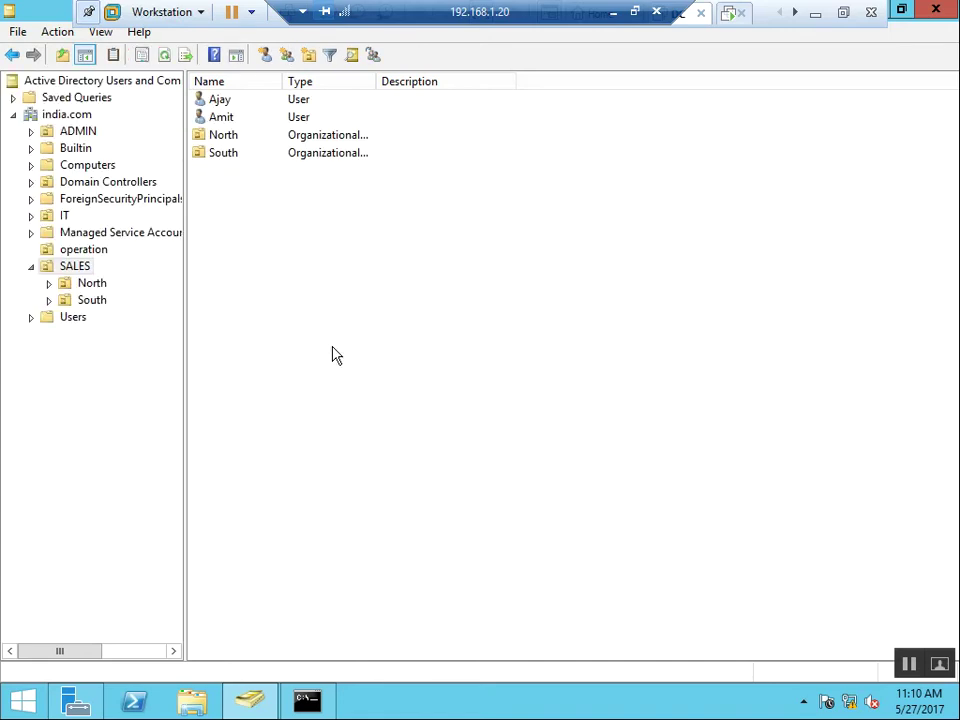
pyautogui.hotkey('alt', 'Tab')
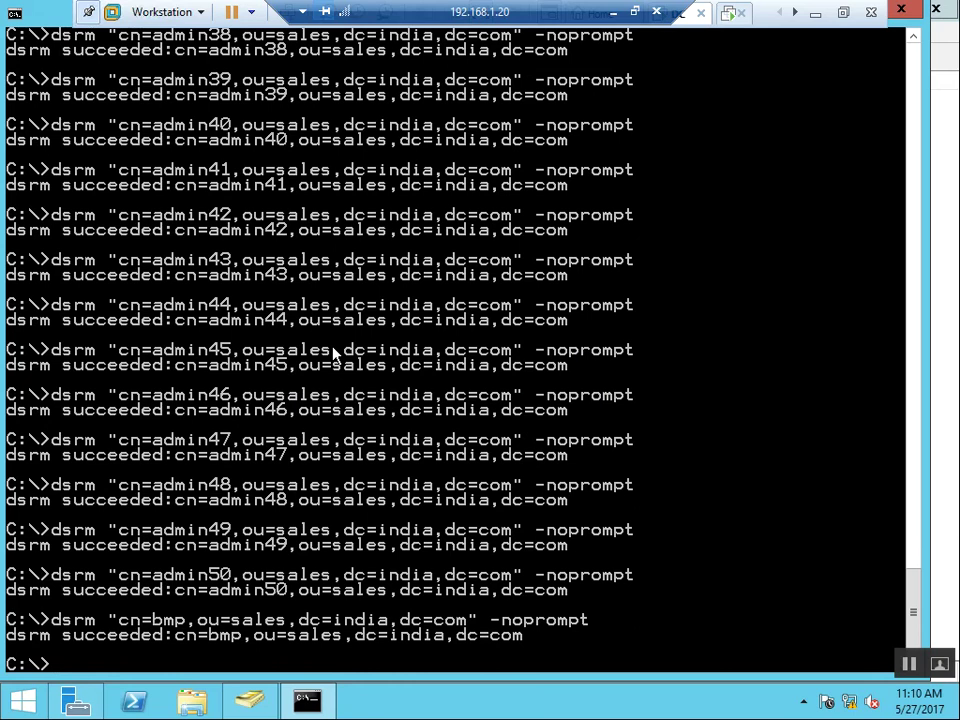
# Review the command history, stepping through the dsadd loop, dsrm loop and BMP delete commands
pyautogui.press('Up')
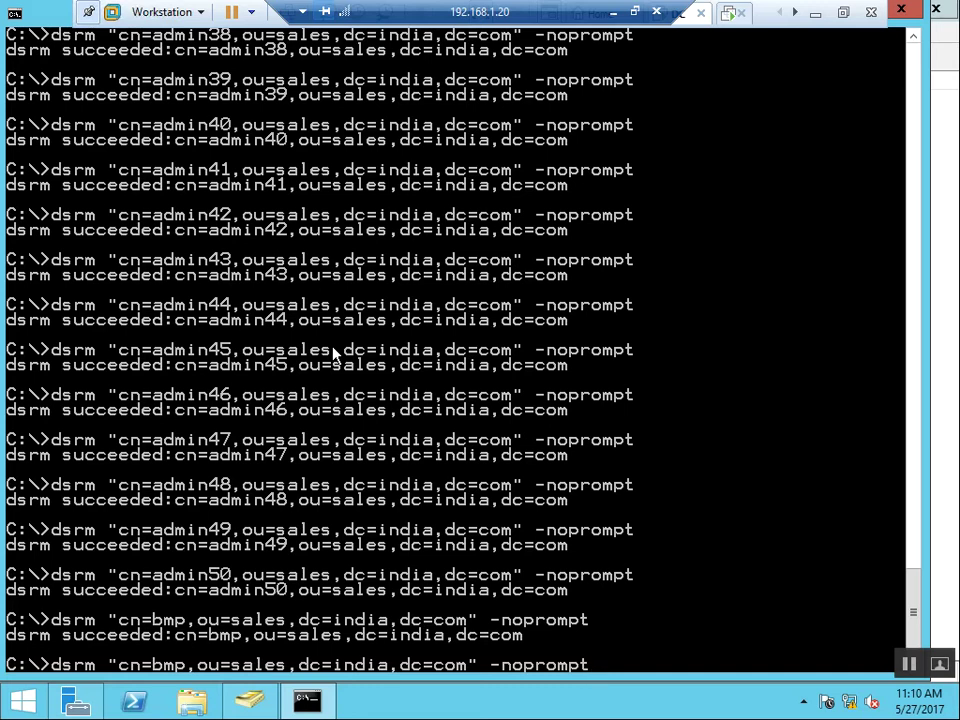
pyautogui.press('Up')
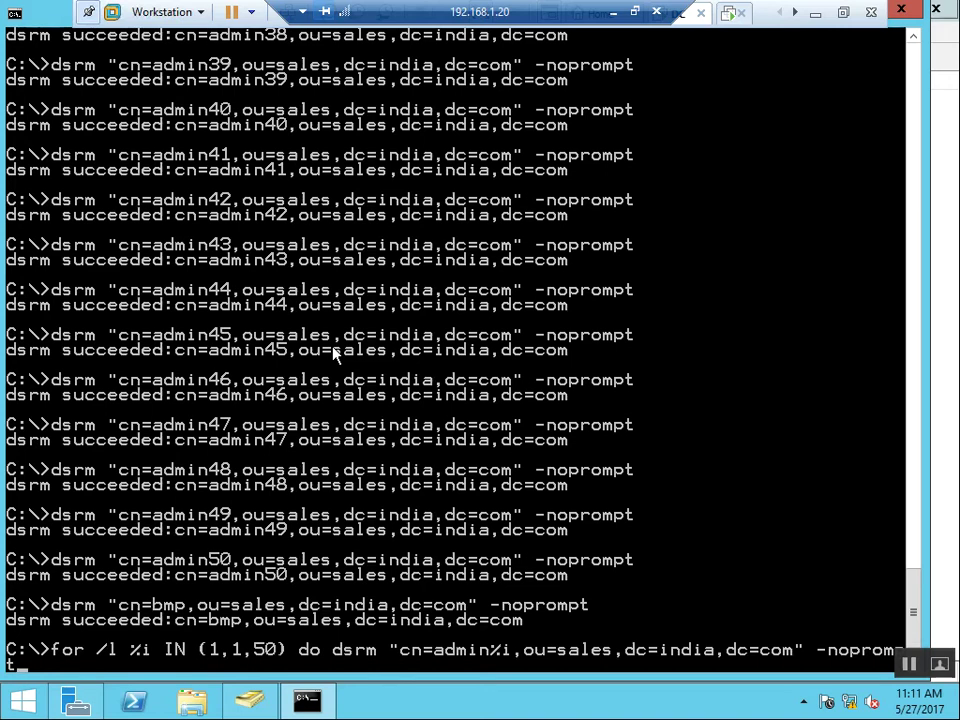
pyautogui.press('Up')
pyautogui.press('Down')
pyautogui.hotkey('ctrl', 'Left')
pyautogui.hotkey('ctrl', 'Left')
pyautogui.hotkey('ctrl', 'Left')
pyautogui.hotkey('ctrl', 'Left')
pyautogui.hotkey('ctrl', 'Left')
pyautogui.hotkey('ctrl', 'Left')
pyautogui.hotkey('ctrl', 'Left')
pyautogui.hotkey('ctrl', 'Left')
pyautogui.hotkey('ctrl', 'Left')
pyautogui.hotkey('ctrl', 'Left')
pyautogui.hotkey('ctrl', 'Left')
pyautogui.hotkey('ctrl', 'Left')
pyautogui.hotkey('ctrl', 'Left')
pyautogui.press('Down')
# Clear the command line and close Command Prompt with exit
pyautogui.press('BackSpace')
pyautogui.press('BackSpace')
pyautogui.press('BackSpace')
pyautogui.press('BackSpace')
pyautogui.press('BackSpace')
pyautogui.press('BackSpace')
pyautogui.press('BackSpace')
pyautogui.press('BackSpace')
pyautogui.press('BackSpace')
pyautogui.press('BackSpace')
pyautogui.press('BackSpace')
pyautogui.press('BackSpace')
pyautogui.press('BackSpace')
pyautogui.press('BackSpace')
pyautogui.press('BackSpace')
pyautogui.press('BackSpace')
pyautogui.press('BackSpace')
pyautogui.press('BackSpace')
pyautogui.press('BackSpace')
pyautogui.press('BackSpace')
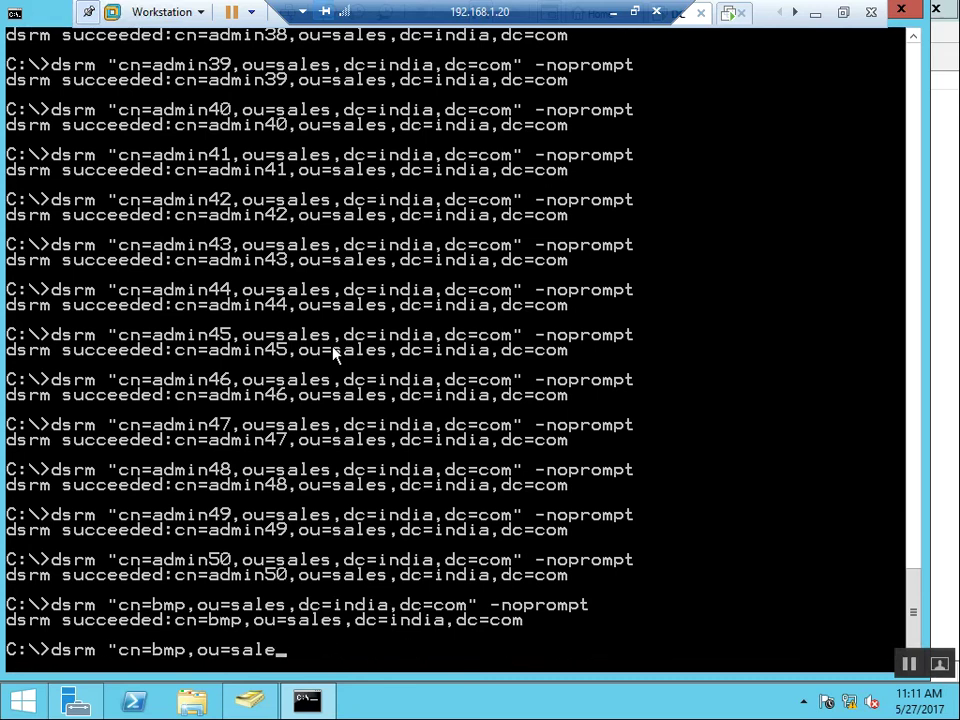
pyautogui.press('BackSpace')
pyautogui.press('BackSpace')
pyautogui.press('BackSpace')
pyautogui.press('BackSpace')
pyautogui.press('BackSpace')
pyautogui.press('BackSpace')
pyautogui.press('BackSpace')
pyautogui.press('BackSpace')
pyautogui.press('BackSpace')
pyautogui.press('BackSpace')
pyautogui.press('BackSpace')
pyautogui.press('BackSpace')
pyautogui.press('BackSpace')
pyautogui.press('BackSpace')
pyautogui.press('BackSpace')
pyautogui.press('BackSpace')
pyautogui.press('BackSpace')
pyautogui.press('BackSpace')
pyautogui.press('BackSpace')
pyautogui.press('BackSpace')
pyautogui.write('exit')
pyautogui.press('Return')
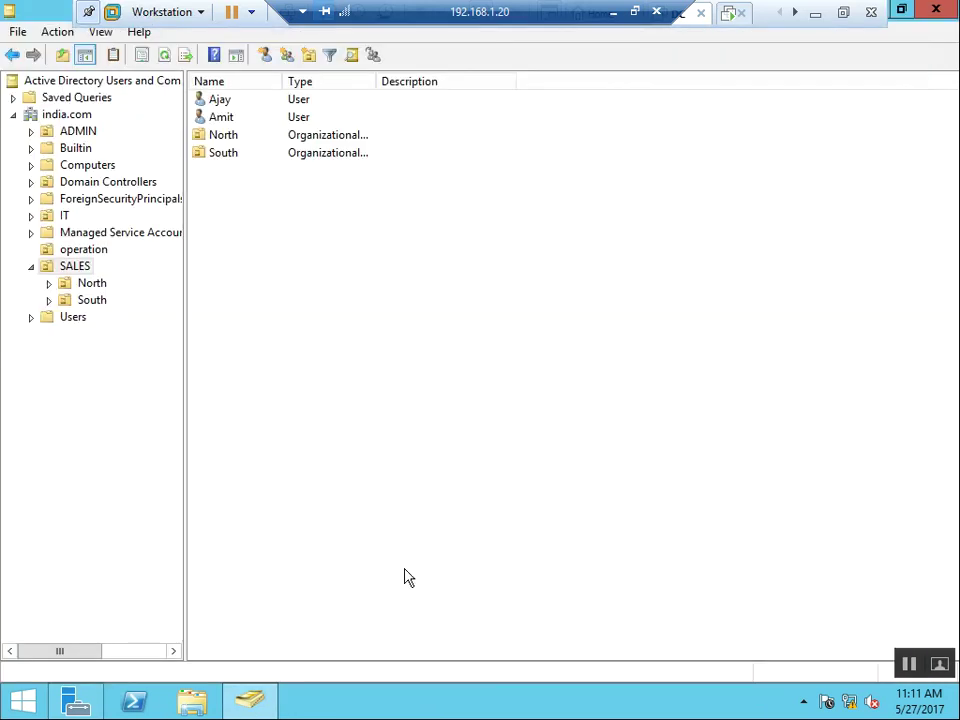
# Launch Notepad from the Run box
pyautogui.press('super+r')
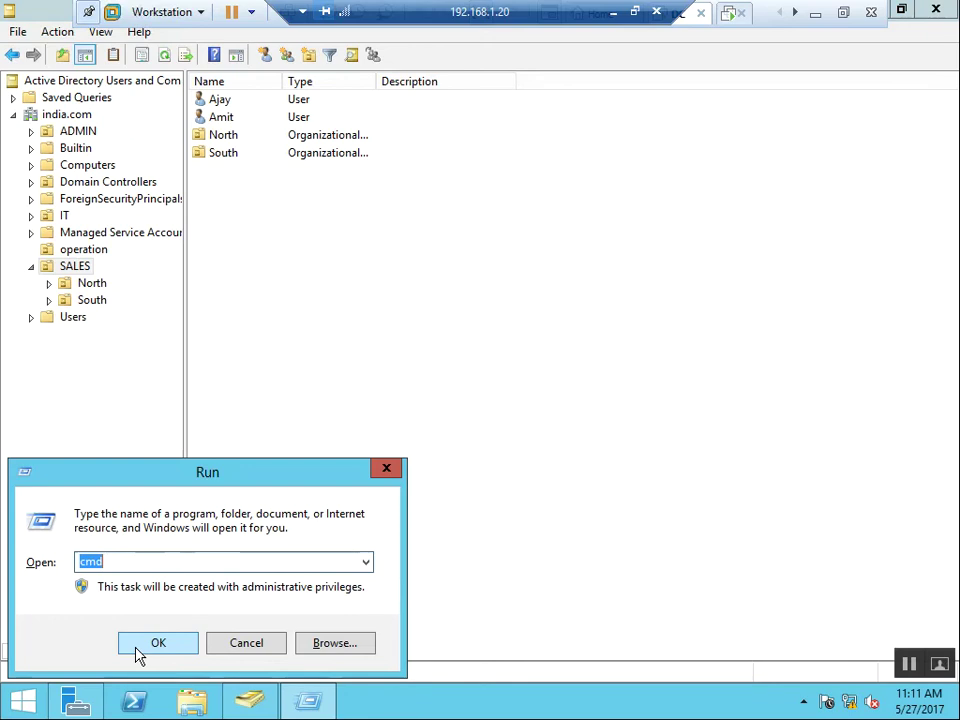
pyautogui.press('BackSpace')
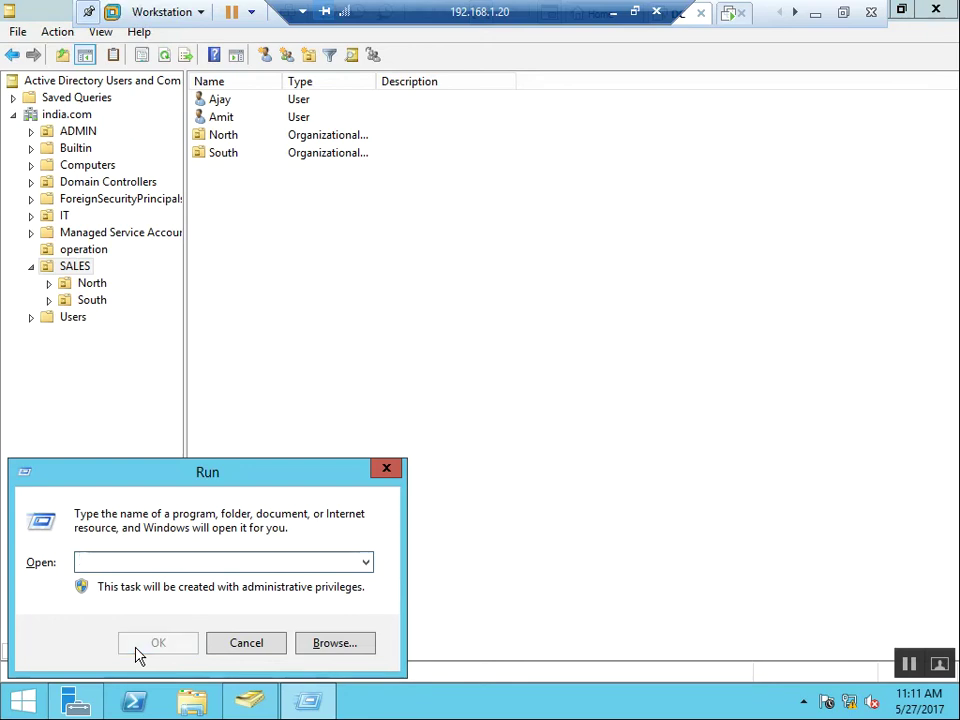
pyautogui.write('notepad')
pyautogui.click(140, 648)
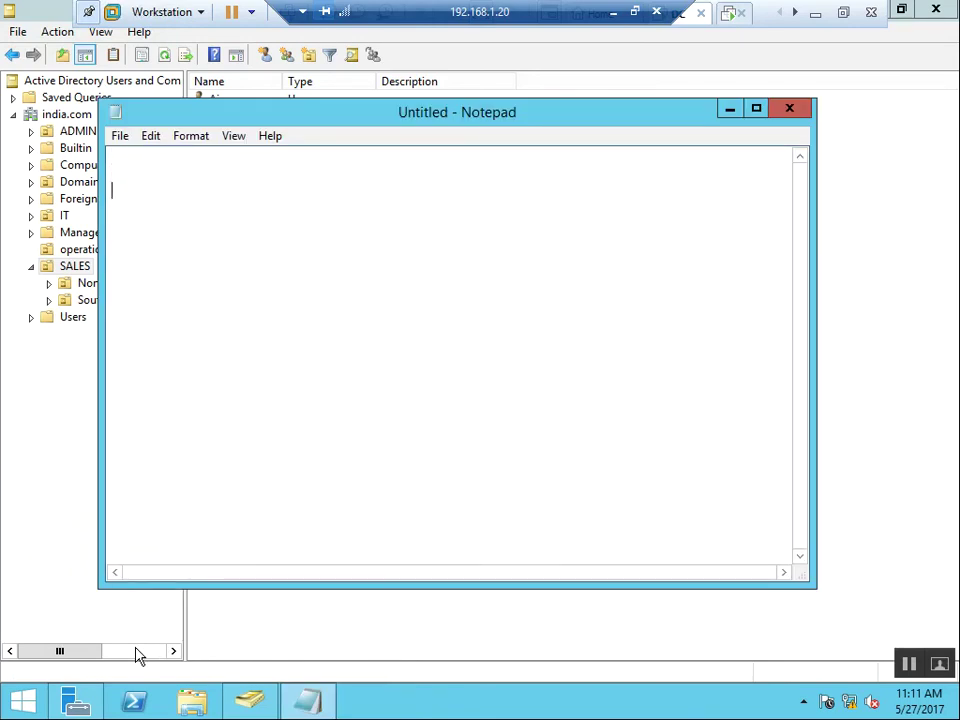
# Check the Users container, then type a net user /add command with an account name and password
pyautogui.hotkey('alt', 'Tab')
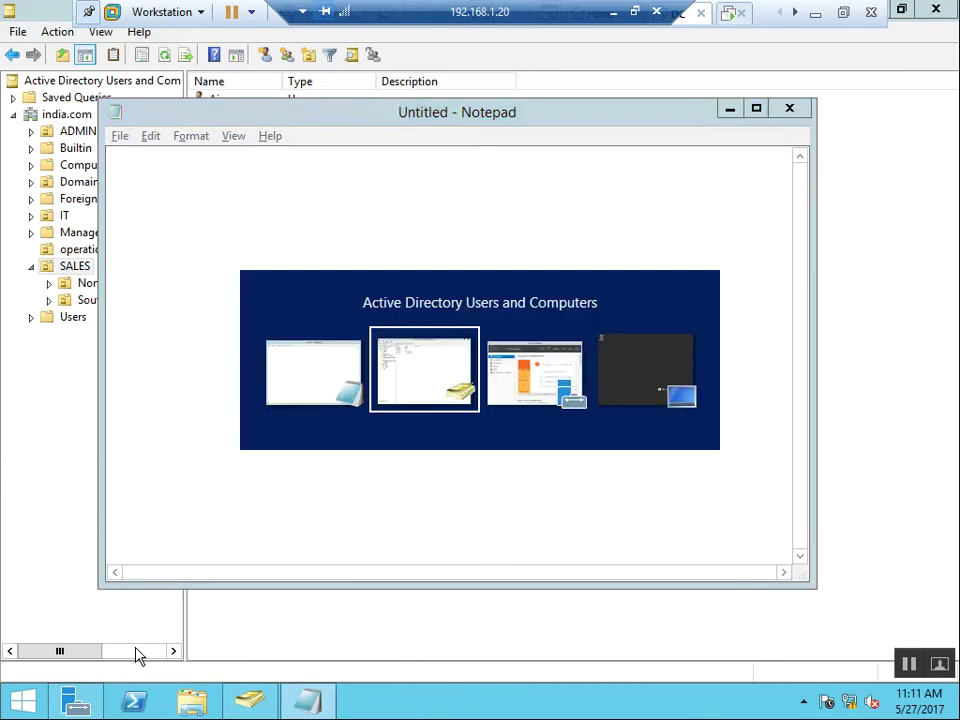
pyautogui.click(86, 319)
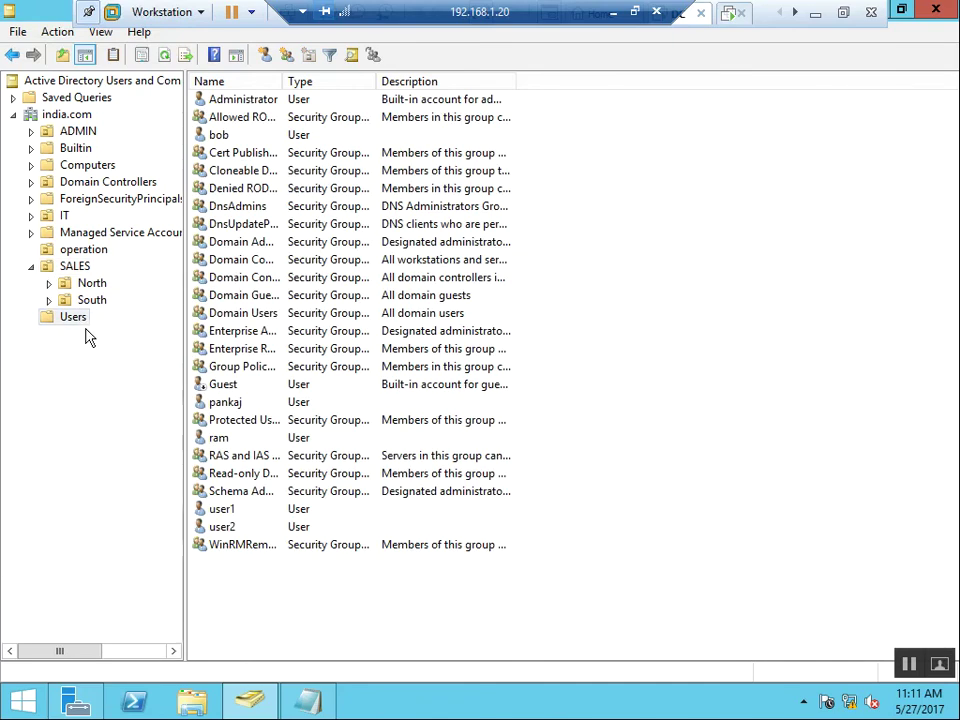
pyautogui.hotkey('alt', 'Tab')
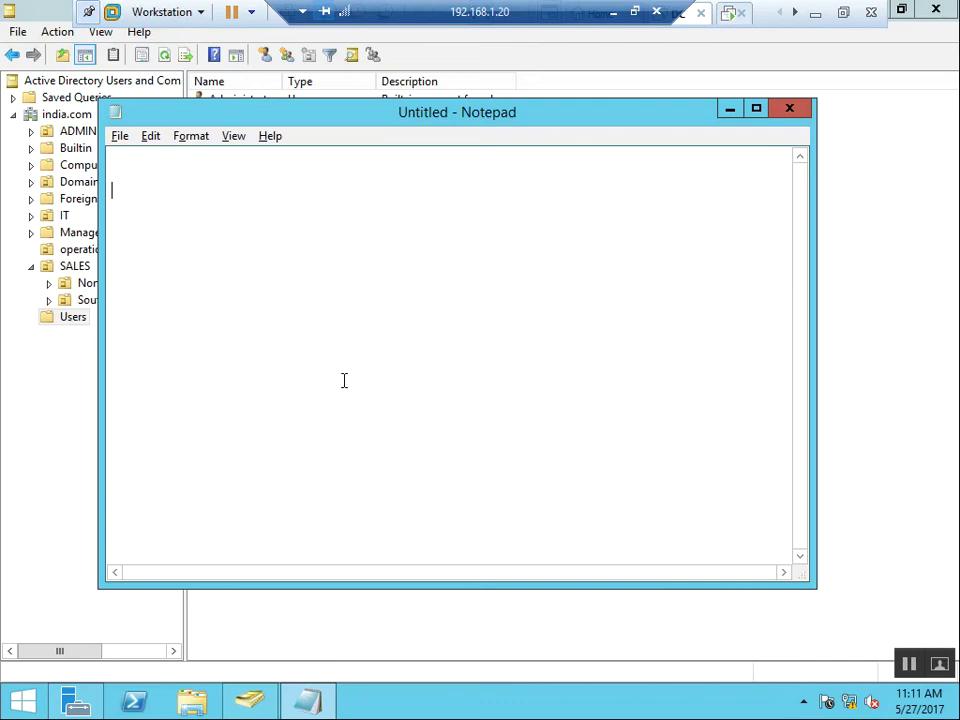
pyautogui.write('net user')
pyautogui.write('aman admin@123 /add')
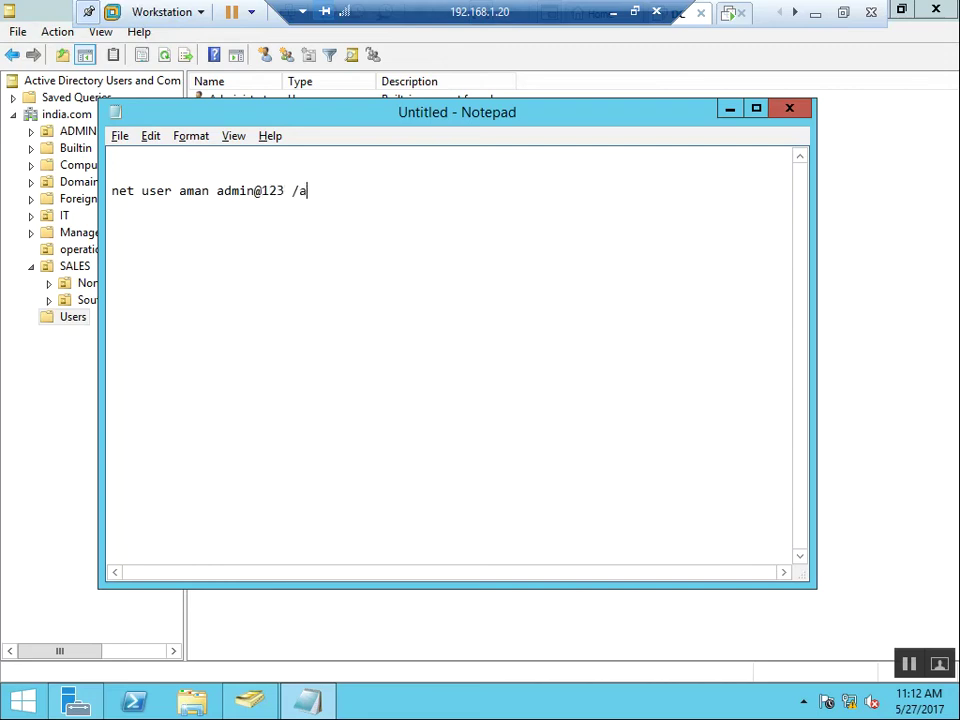
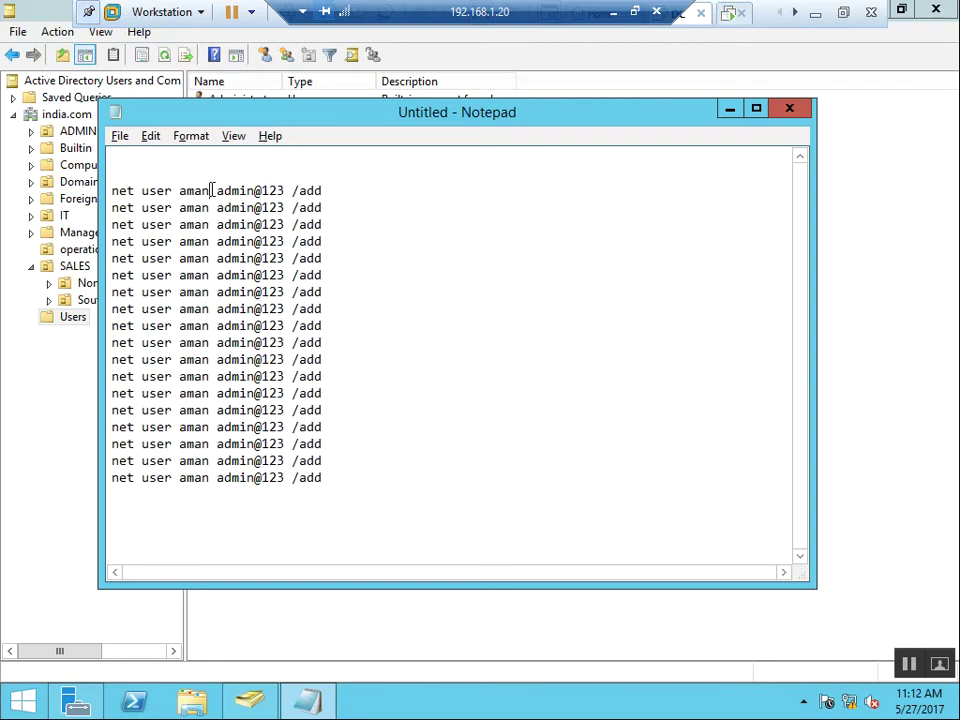
# Change the usernames on lines 2–6 to rajeev, raj, amit1, raja and ama3
pyautogui.press('BackSpace')
pyautogui.press('BackSpace')
pyautogui.press('BackSpace')
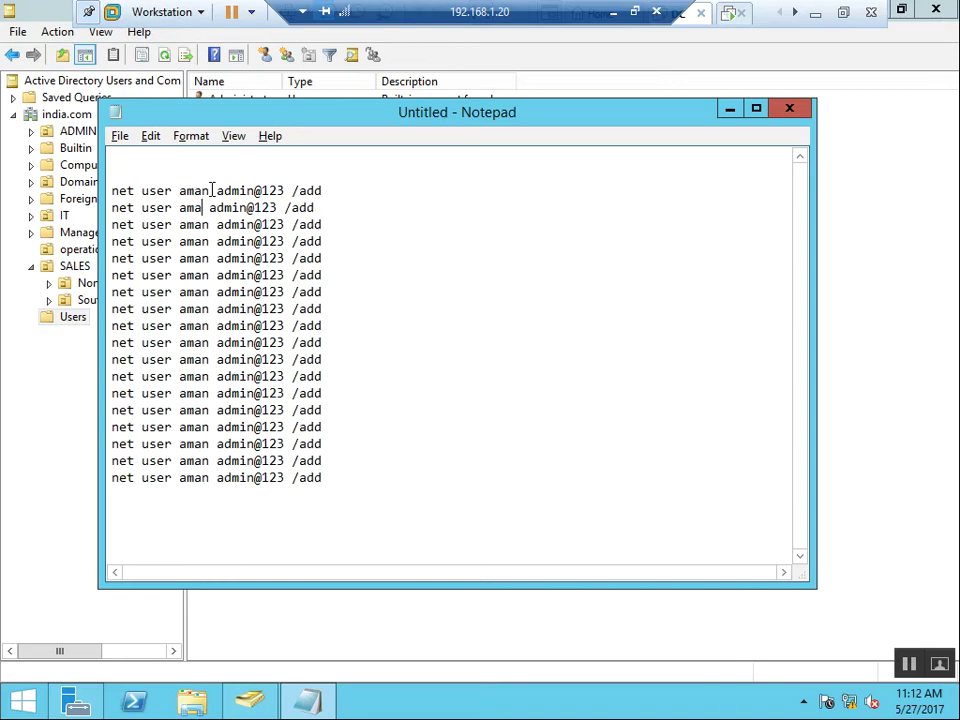
pyautogui.press('BackSpace')
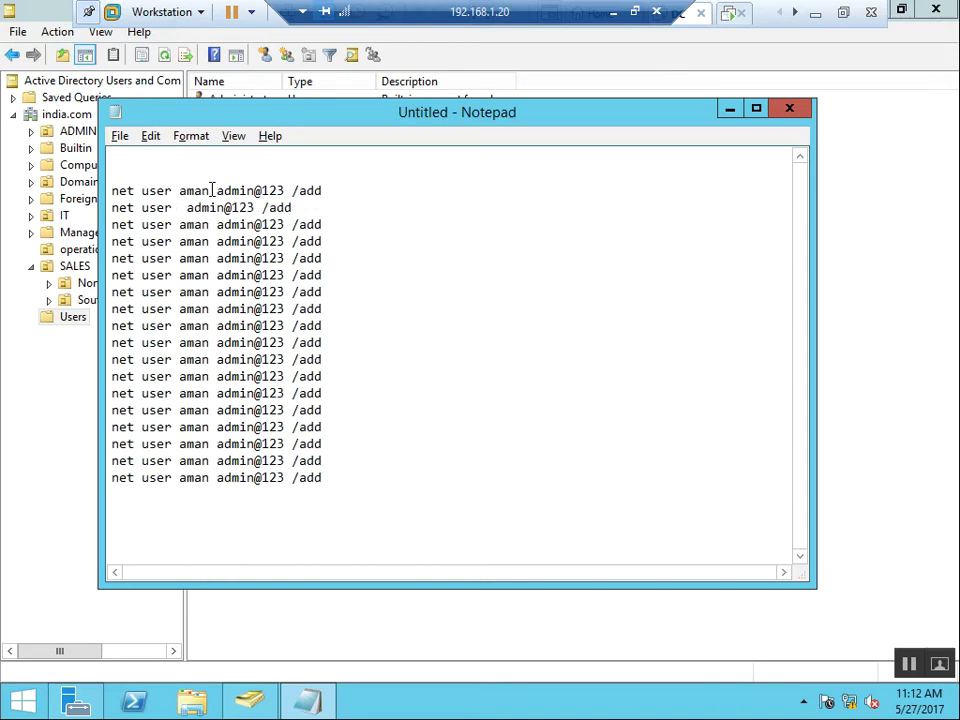
pyautogui.write('rajeev')
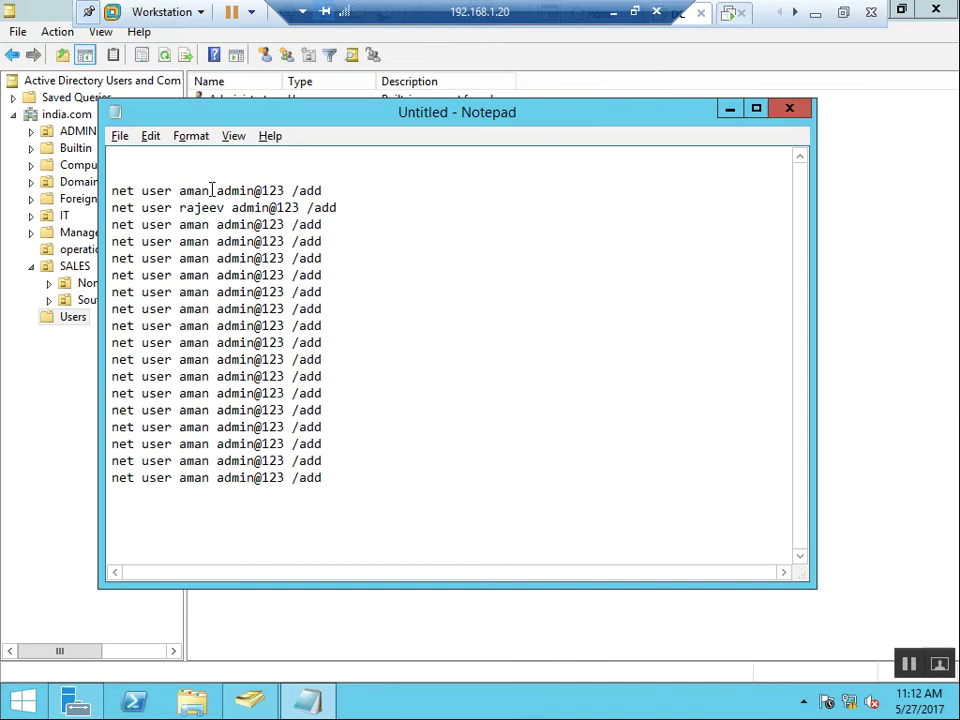
pyautogui.press('Left')
pyautogui.press('BackSpace')
pyautogui.press('BackSpace')
pyautogui.press('BackSpace')
pyautogui.press('BackSpace')
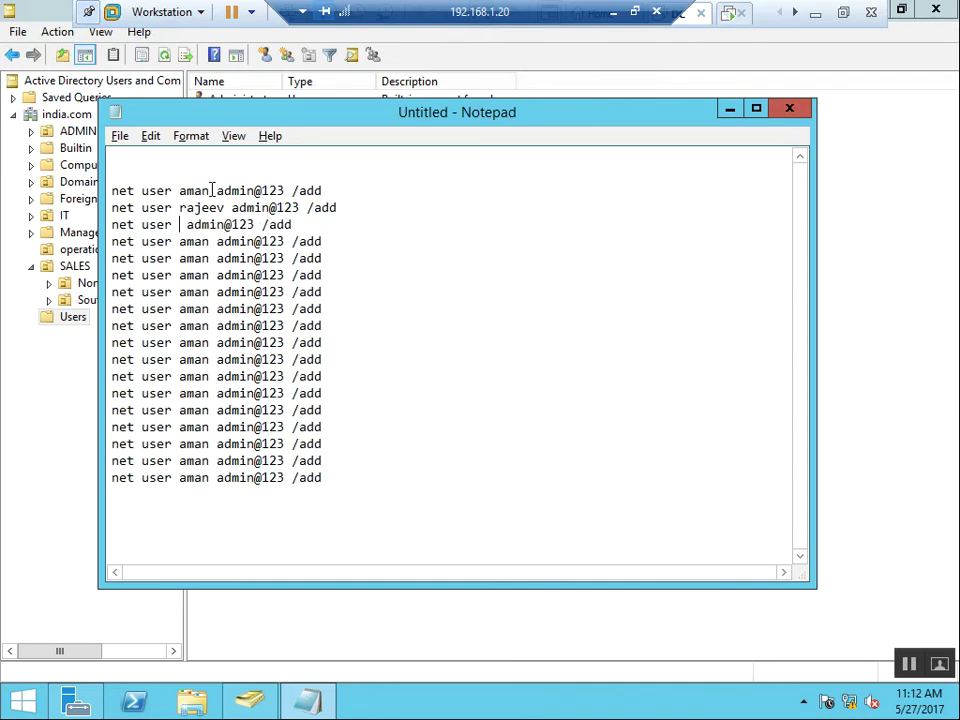
pyautogui.write('raj')
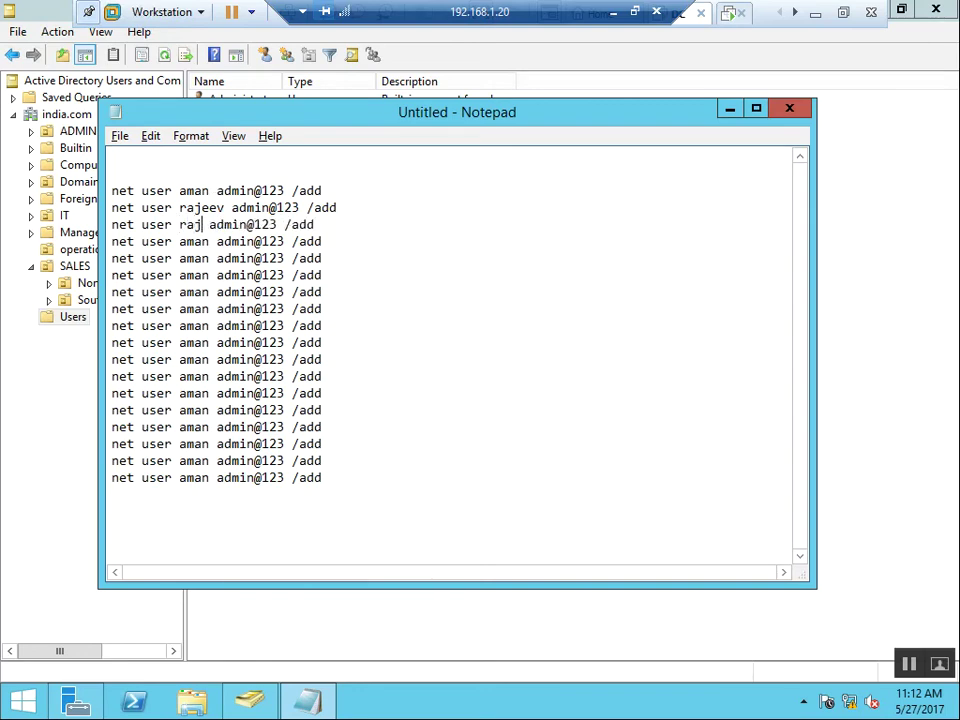
pyautogui.press('Down')
pyautogui.press('BackSpace')
pyautogui.press('BackSpace')
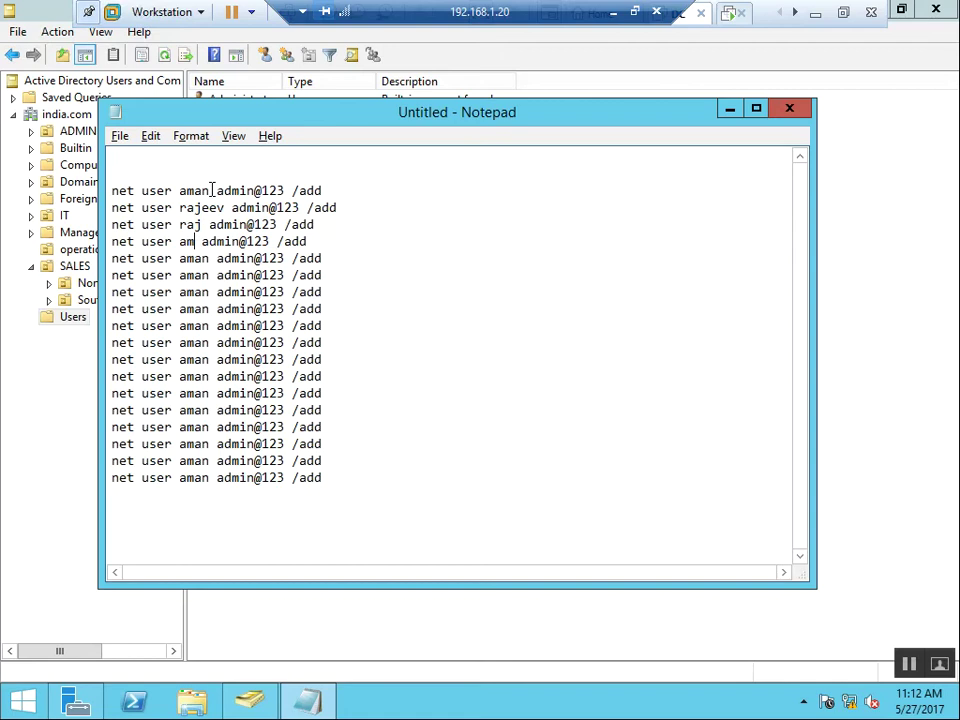
pyautogui.write('it')
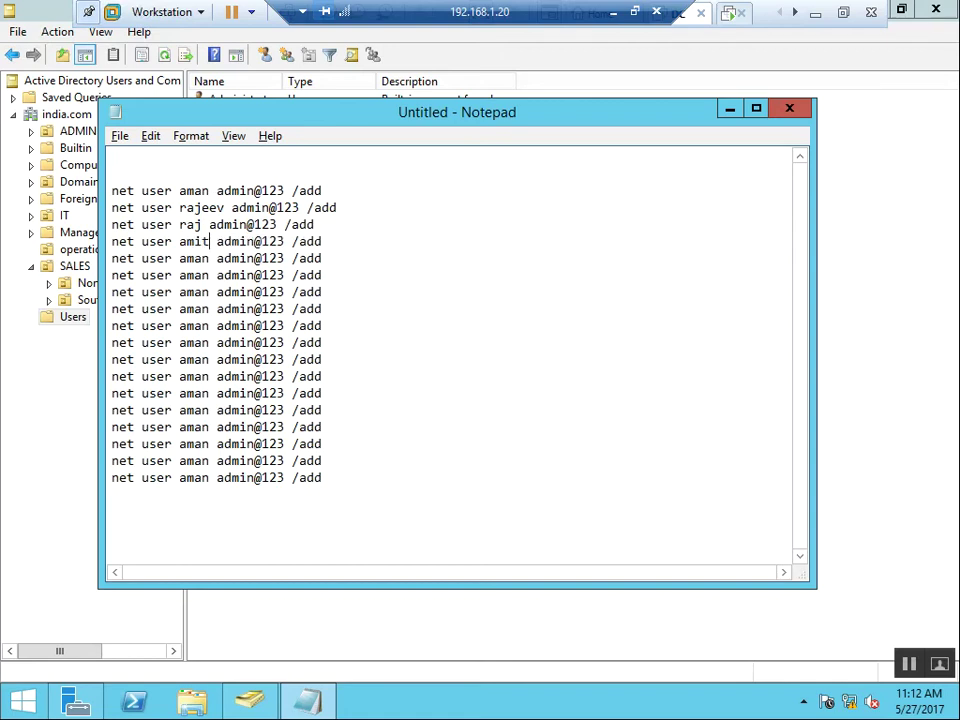
pyautogui.write('1')
pyautogui.press('Down')
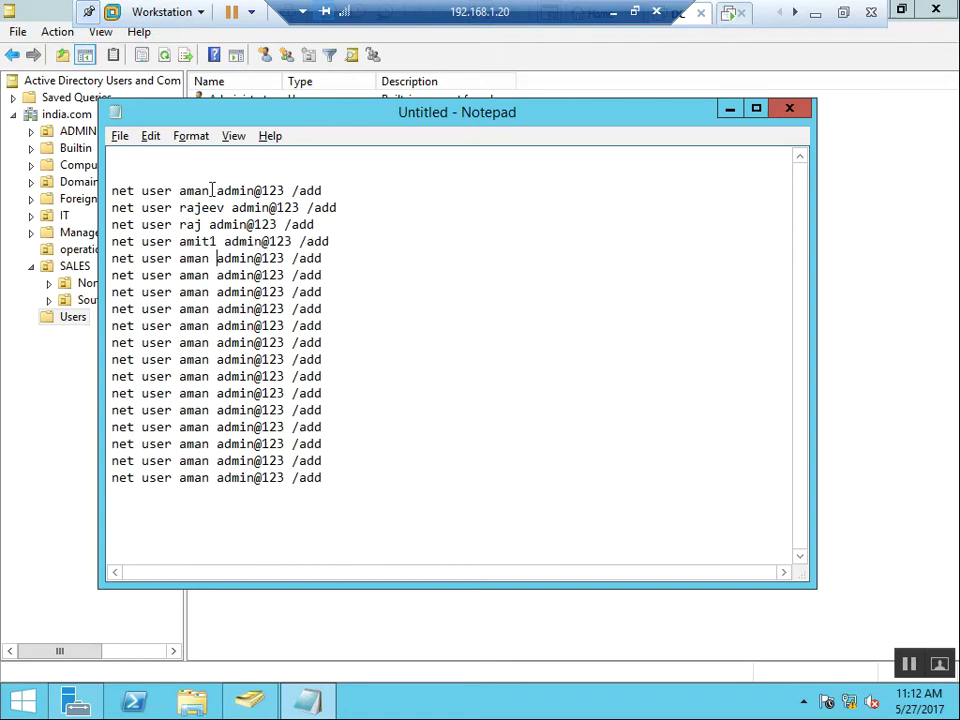
pyautogui.press('BackSpace')
pyautogui.press('BackSpace')
pyautogui.press('BackSpace')
pyautogui.press('BackSpace')
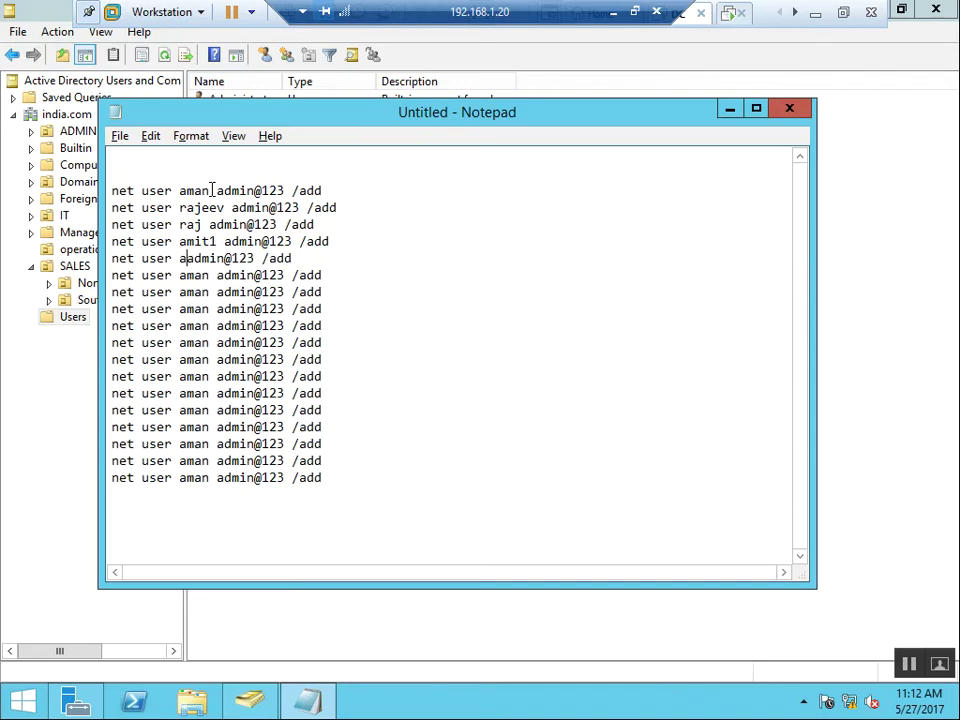
pyautogui.press('BackSpace')
pyautogui.write('raj')
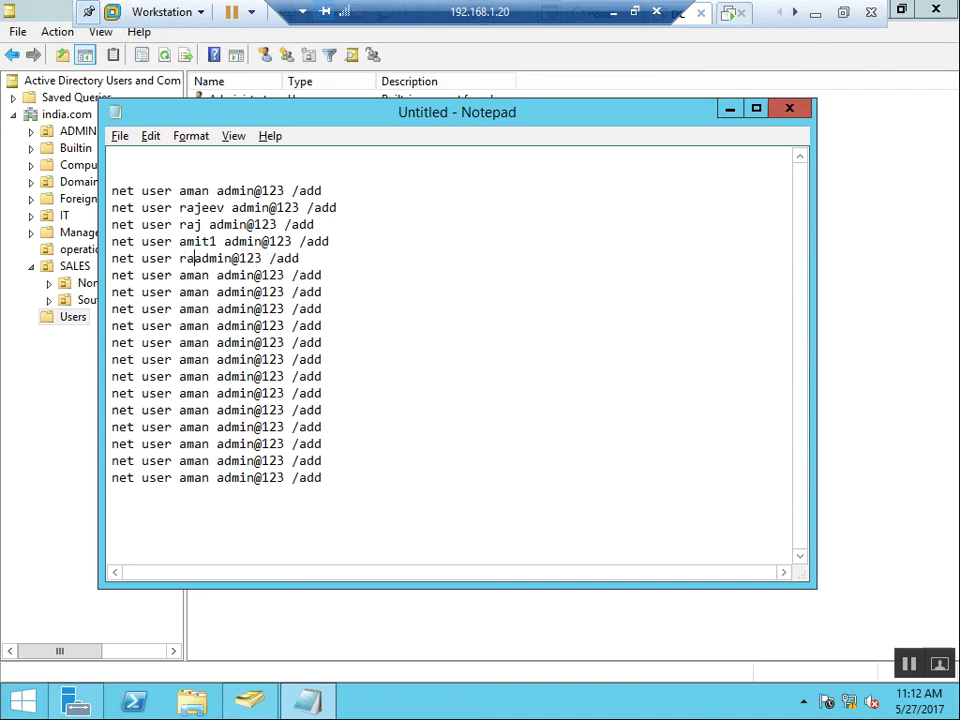
pyautogui.write('a')
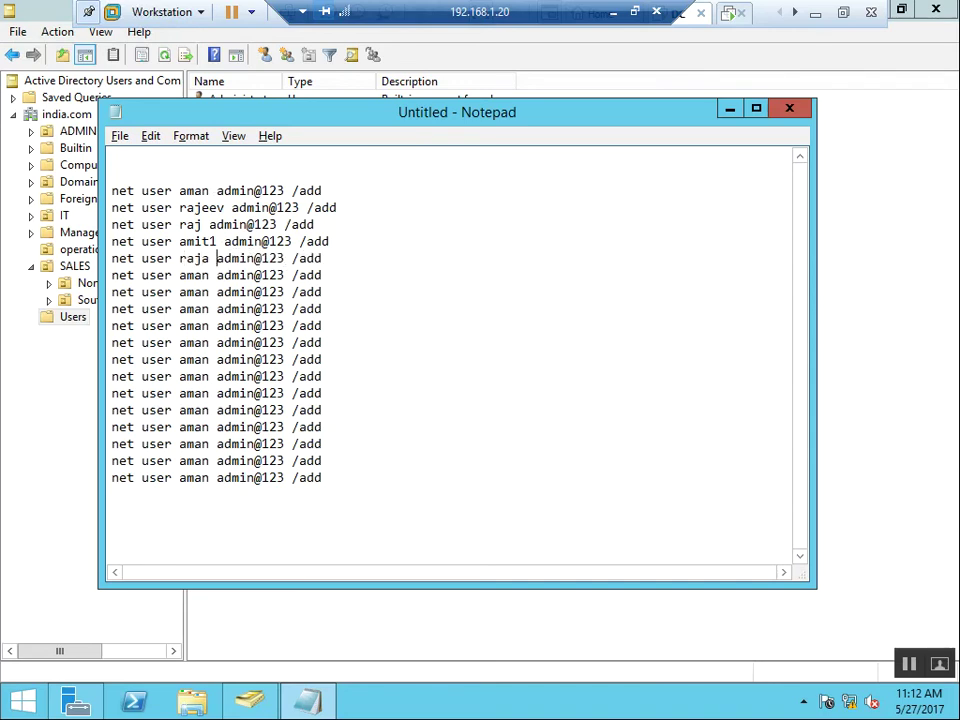
pyautogui.press('Down')
pyautogui.press('BackSpace')
pyautogui.write('3')
# Delete the twelve remaining duplicate aman lines below the sixth command
pyautogui.press('Down')
pyautogui.press('Left')
pyautogui.press('Left')
pyautogui.press('Left')
pyautogui.press('Left')
pyautogui.press('Left')
pyautogui.press('Left')
pyautogui.press('Left')
pyautogui.press('Left')
pyautogui.press('Left')
pyautogui.press('Left')
pyautogui.press('Left')
pyautogui.press('Left')
pyautogui.press('Left')
pyautogui.hotkey('shift', 'Down')
pyautogui.hotkey('shift', 'Down')
pyautogui.hotkey('shift', 'Down')
pyautogui.hotkey('shift', 'Down')
pyautogui.hotkey('shift', 'Down')
pyautogui.hotkey('shift', 'Down')
pyautogui.hotkey('shift', 'Down')
pyautogui.hotkey('shift', 'Down')
pyautogui.hotkey('shift', 'Down')
pyautogui.hotkey('shift', 'Down')
pyautogui.hotkey('shift', 'Down')
pyautogui.hotkey('shift', 'Down')
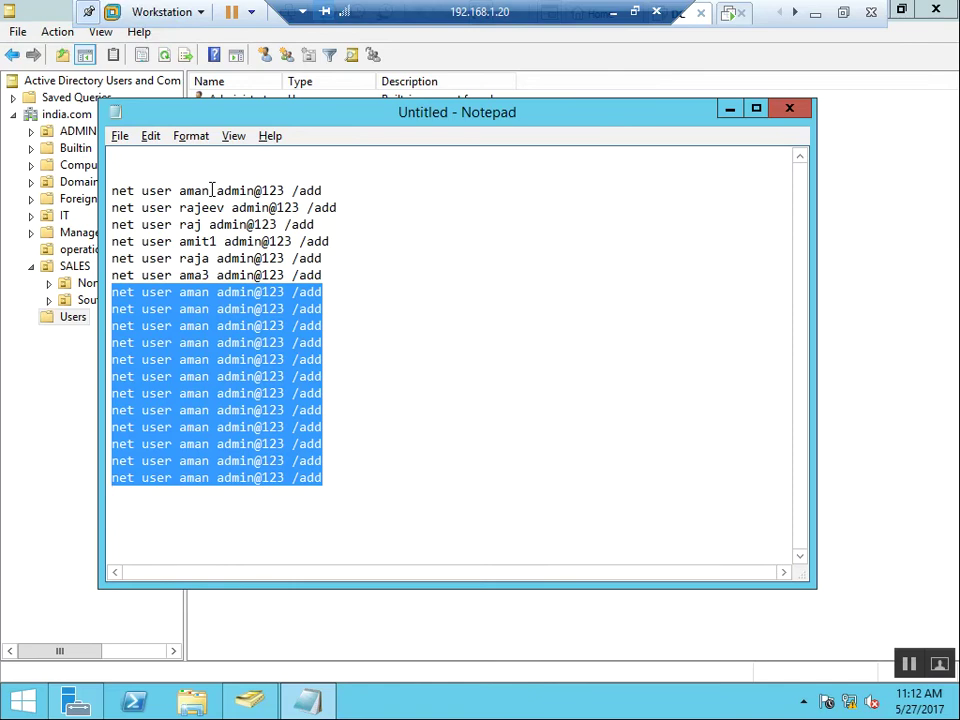
pyautogui.press('Delete')
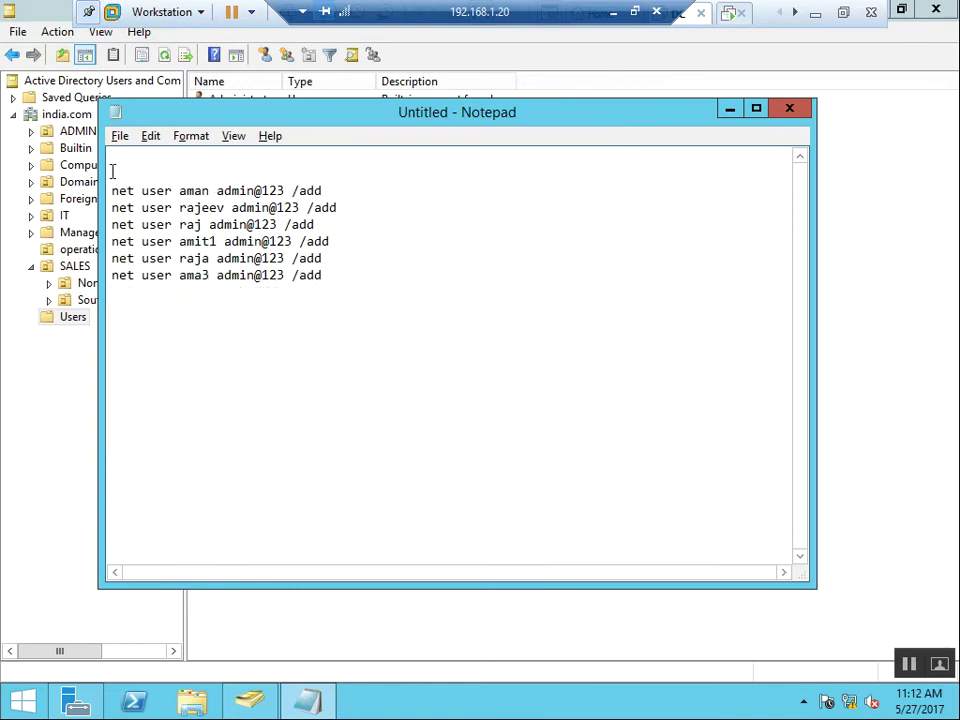
# Remove the two blank lines above the net user commands and start saving the script
pyautogui.click(113, 160)
pyautogui.press('Delete')
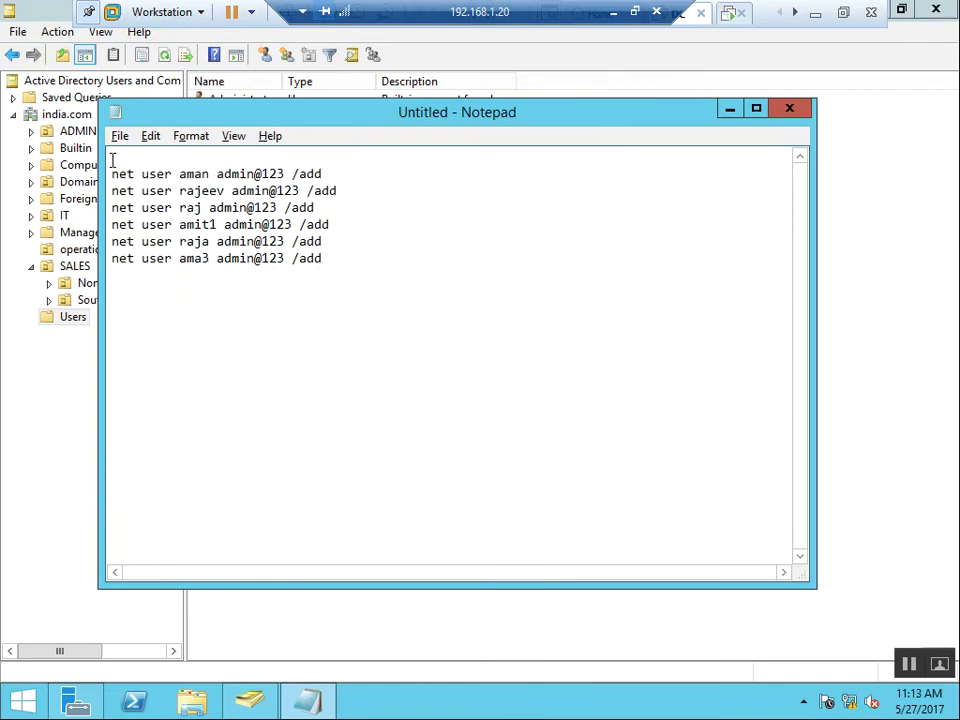
pyautogui.press('Delete')
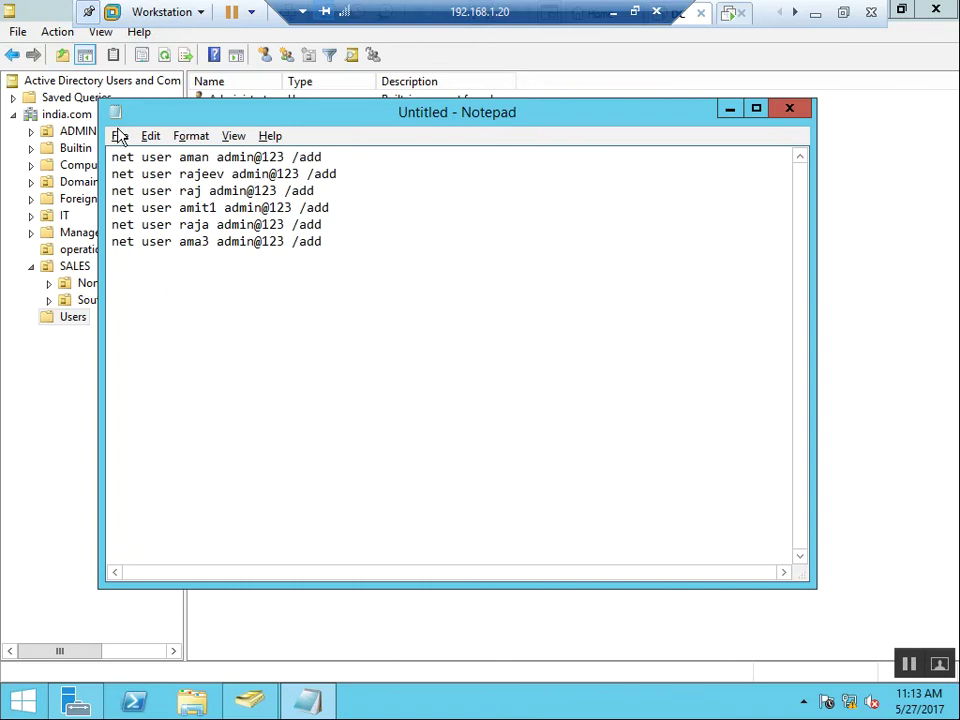
pyautogui.click(119, 136)
pyautogui.click(147, 202)
# Save the script as "user.bat" on the Desktop and close Notepad
pyautogui.write('\\')
pyautogui.press('BackSpace')
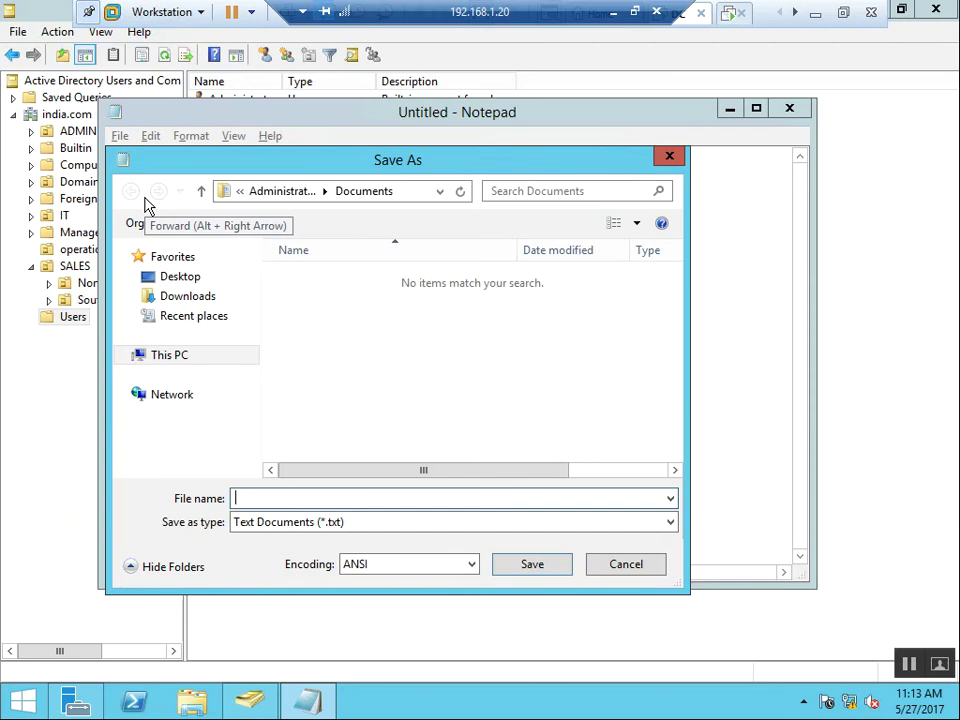
pyautogui.write('"user.bat')
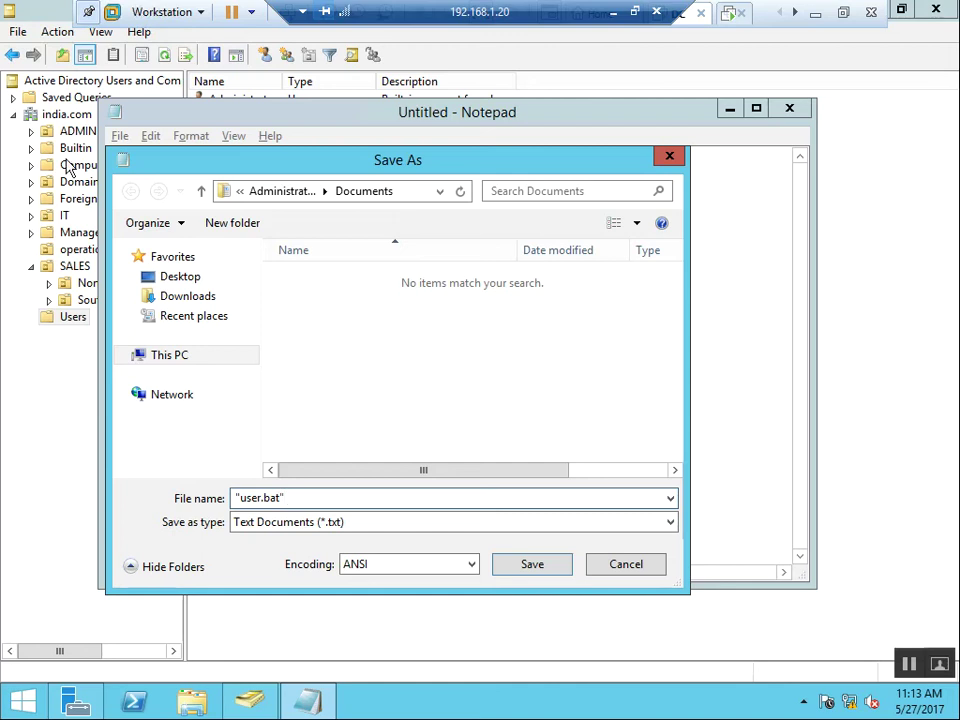
pyautogui.click(207, 357)
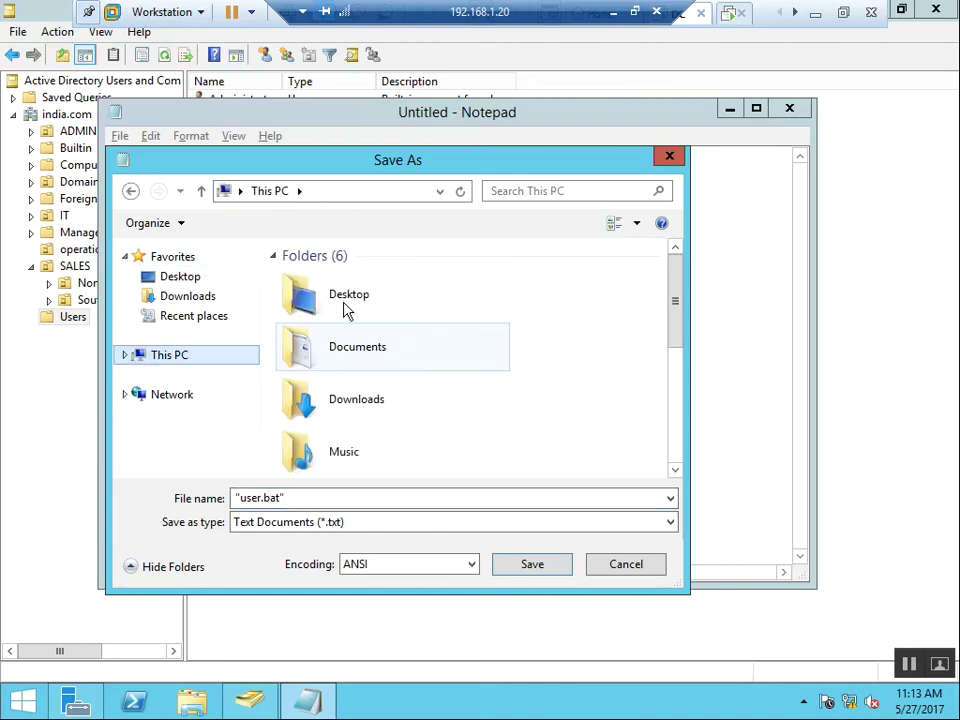
pyautogui.click(357, 350)
pyautogui.doubleClick(357, 350)
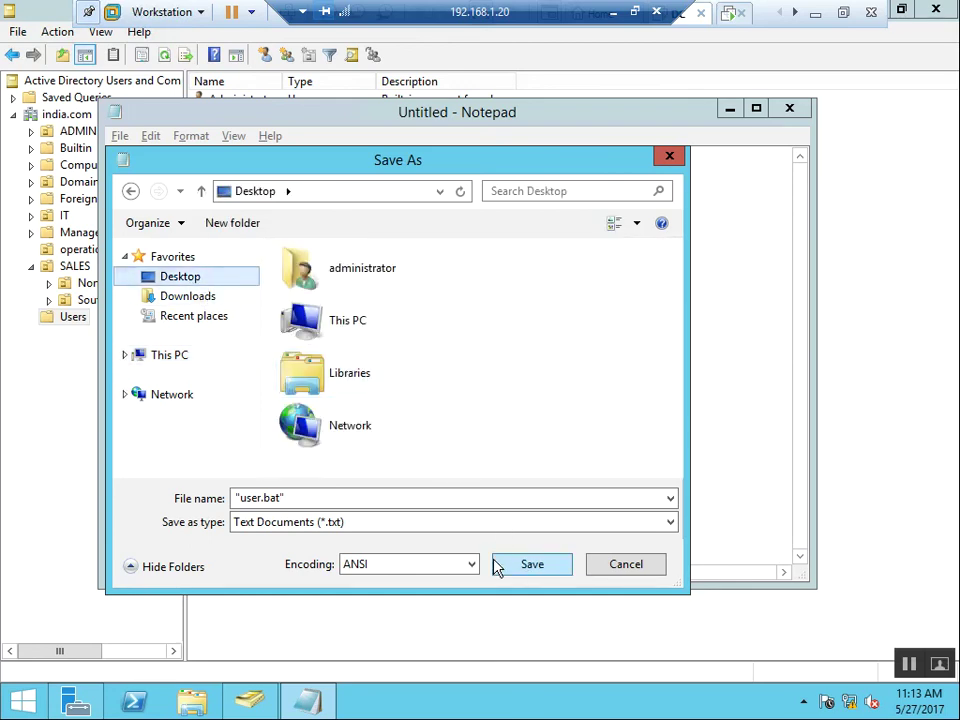
pyautogui.click(527, 572)
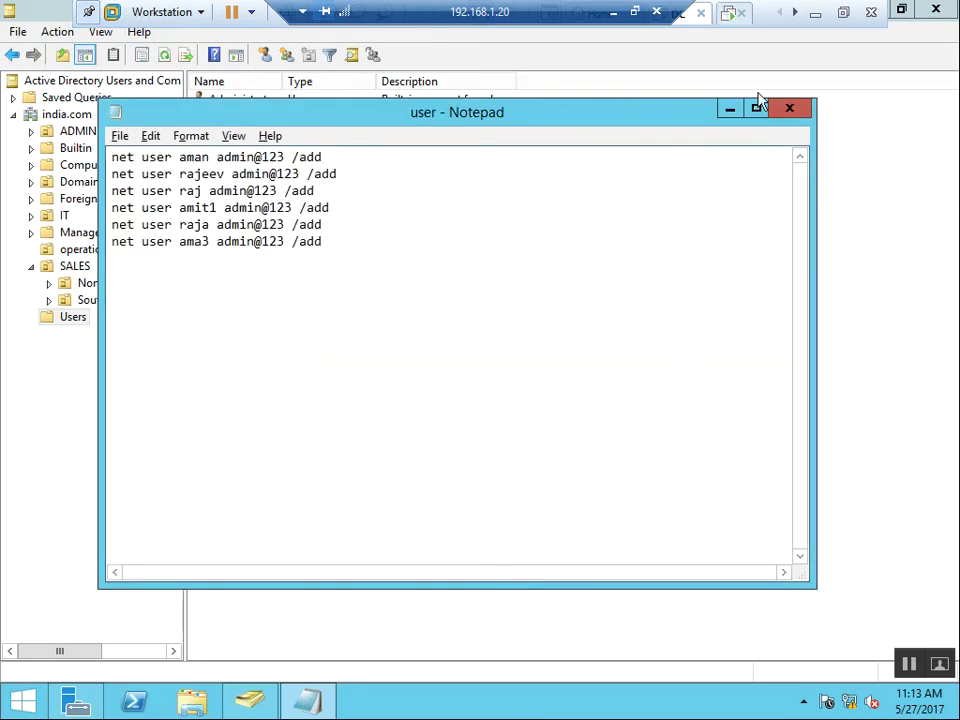
pyautogui.click(790, 108)
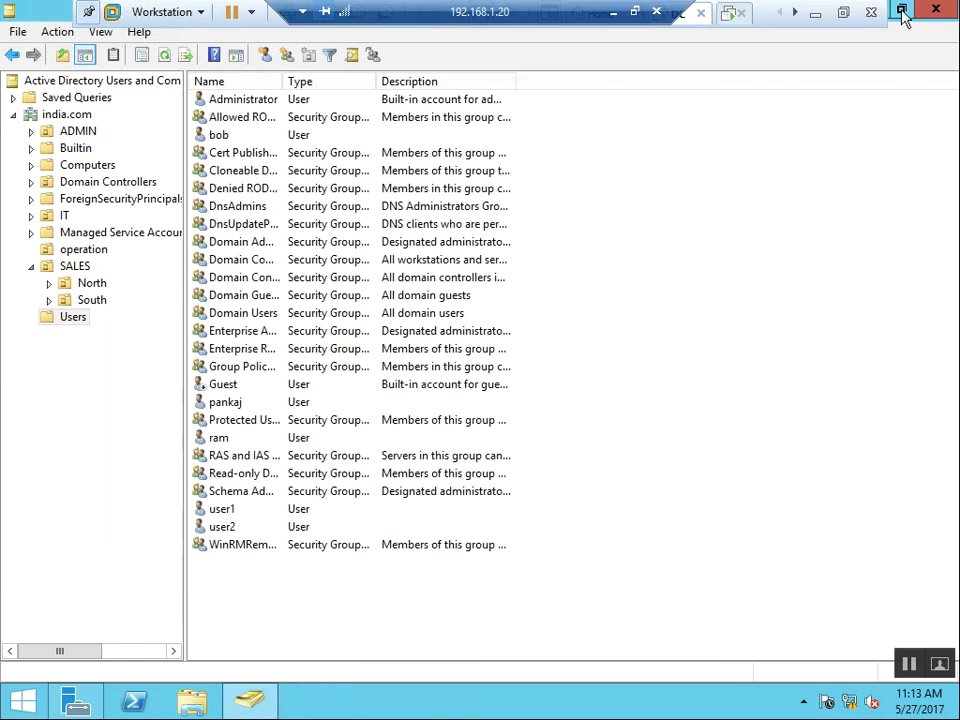
# Run user.bat from its desktop icon, then maximize Active Directory Users and Computers again
pyautogui.click(902, 11)
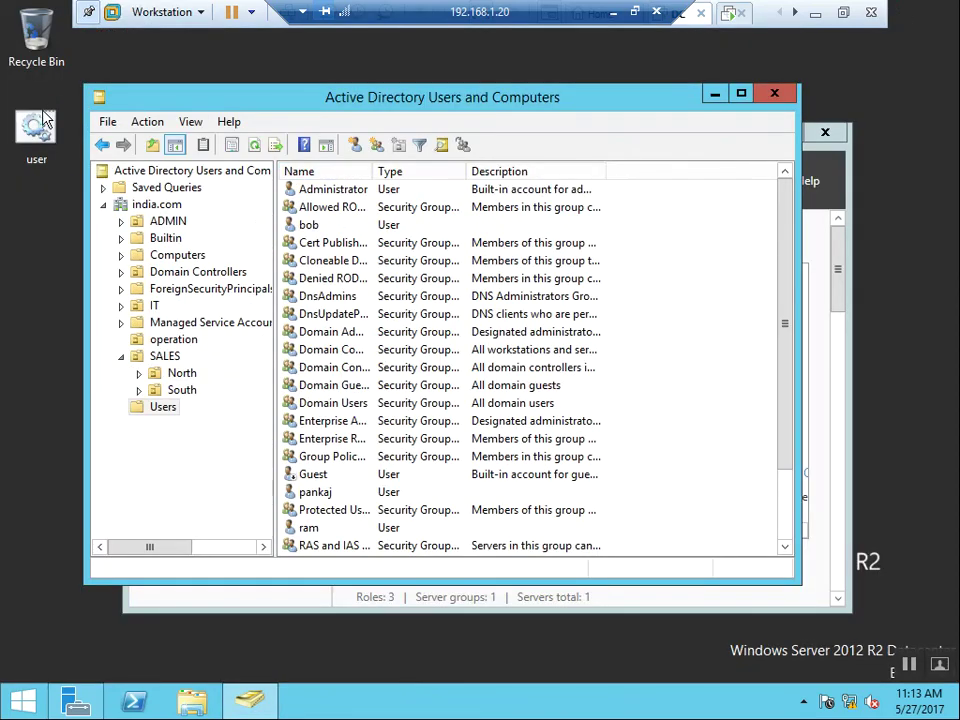
pyautogui.click(50, 143)
pyautogui.rightClick(50, 143)
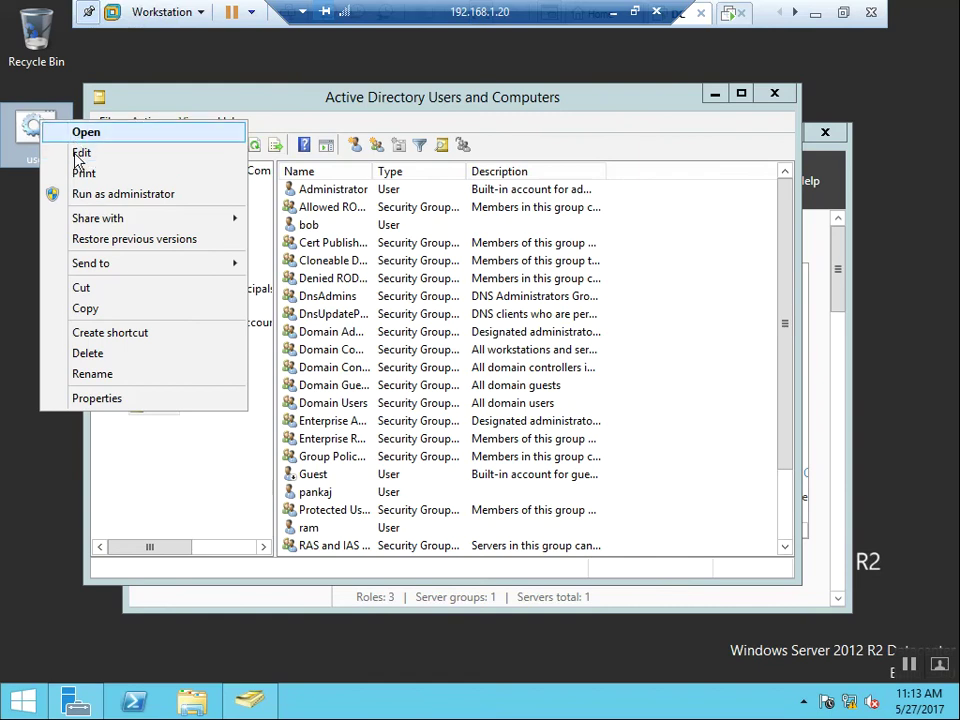
pyautogui.click(86, 133)
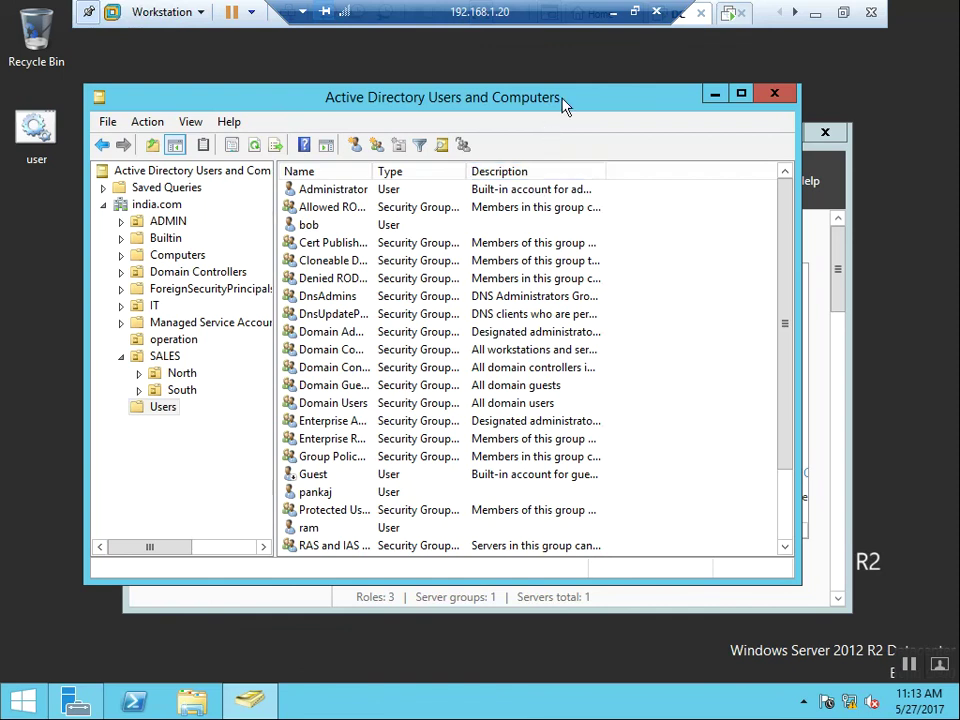
pyautogui.doubleClick(563, 100)
# Refresh the Users list to show ama3, aman, amit1, raj, raja and rajeev, then restore the window
pyautogui.rightClick(666, 347)
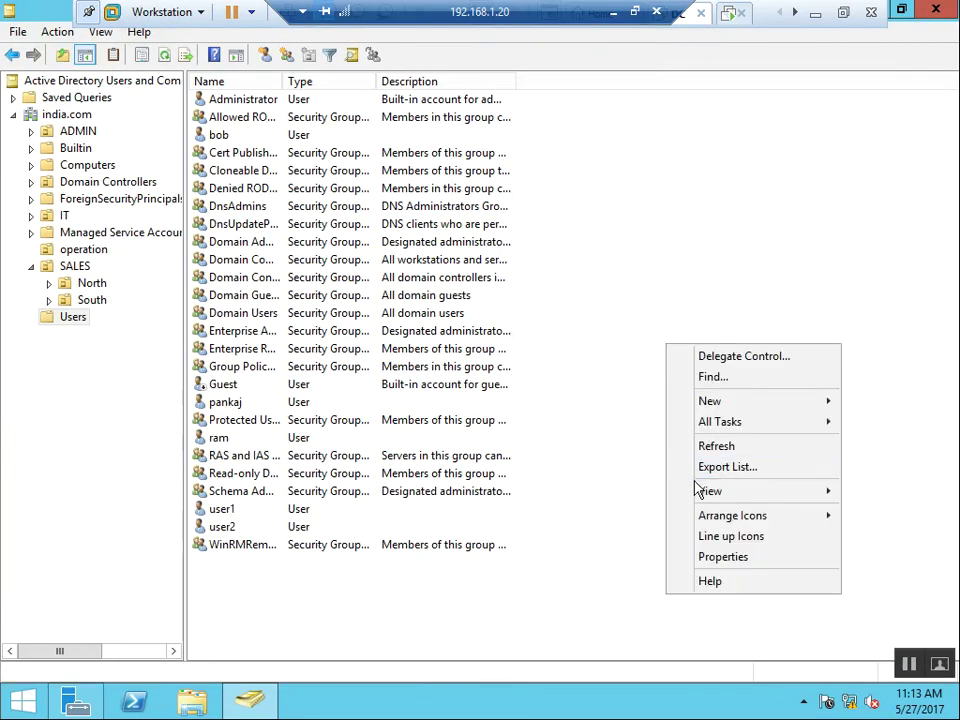
pyautogui.click(712, 449)
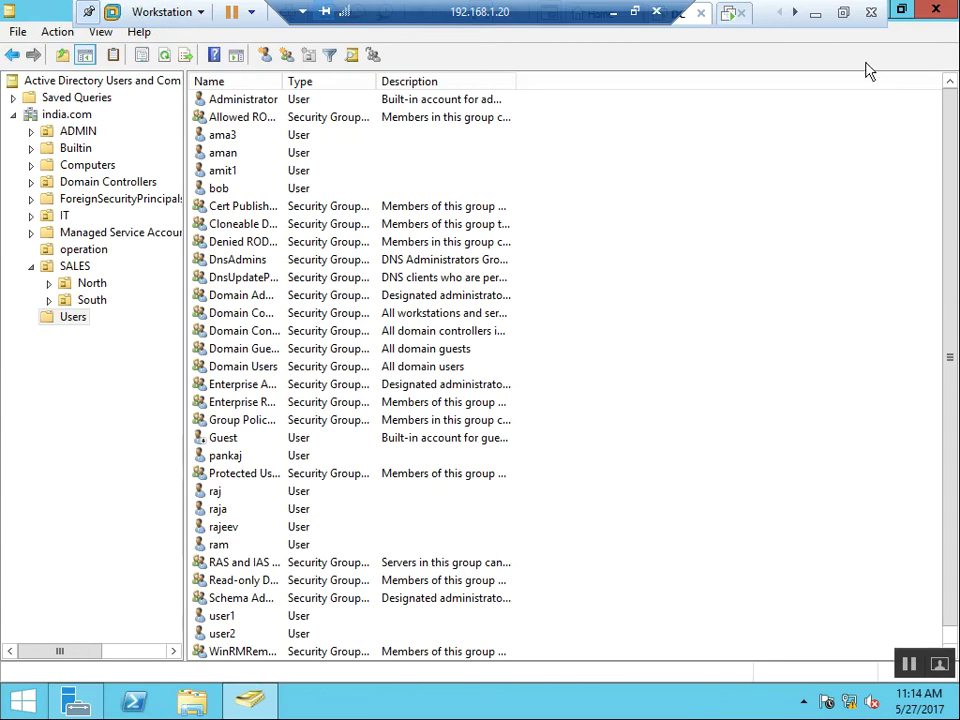
pyautogui.click(901, 9)
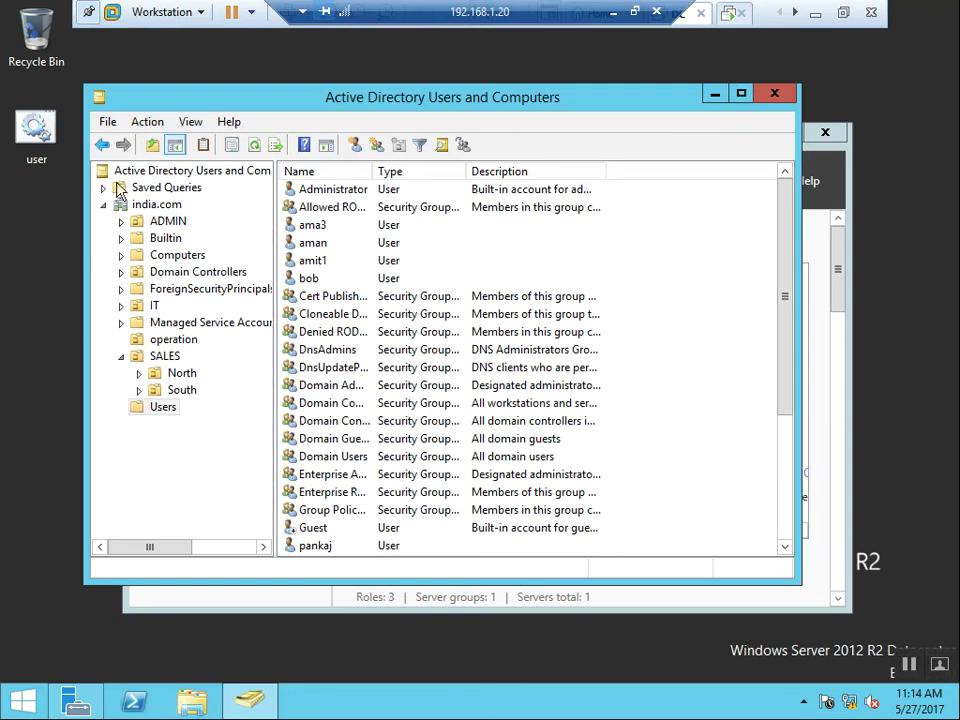
# Reopen user.bat in Notepad for editing, positioned after the last net user command
pyautogui.rightClick(50, 137)
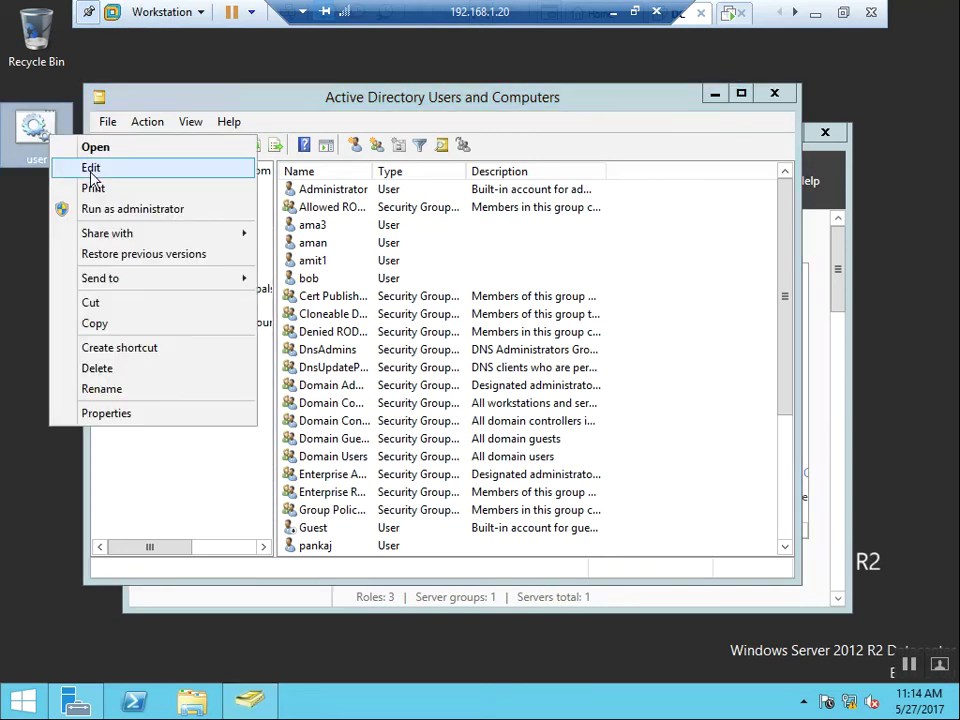
pyautogui.click(91, 170)
pyautogui.click(190, 310)
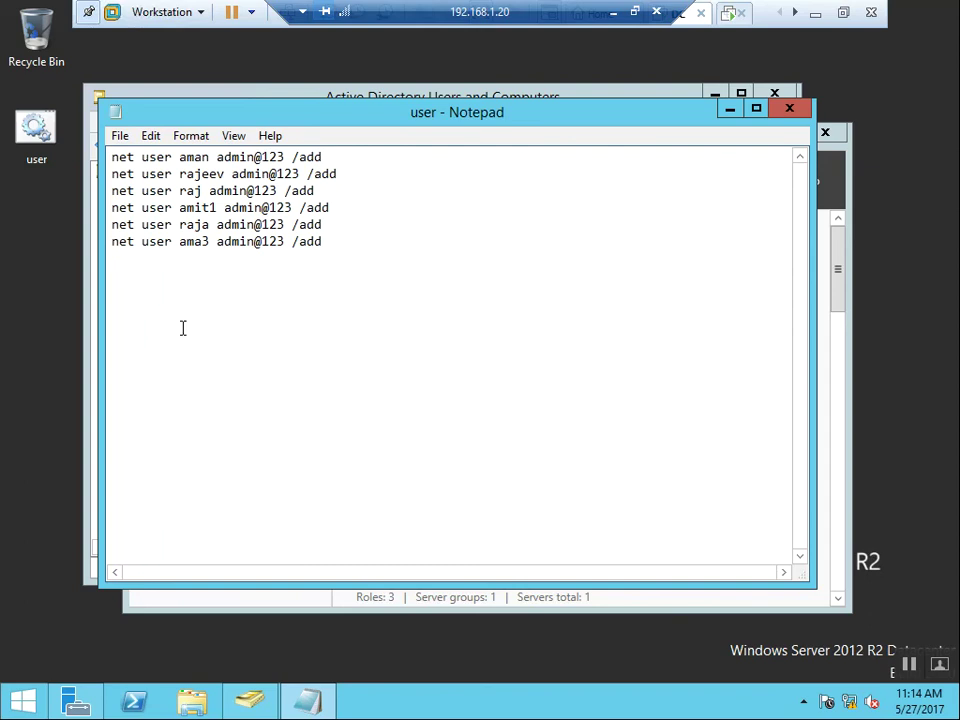
pyautogui.press('BackSpace')
# Add a line dsadd user "cn=aa,ou=sales,dc=india,dc=com" with a -pwd password
pyautogui.write('dsa')
pyautogui.press('BackSpace')
pyautogui.press('BackSpace')
pyautogui.press('BackSpace')
pyautogui.press('Return')
pyautogui.press('Return')
pyautogui.press('Return')
pyautogui.write('dsadd user "cn=')
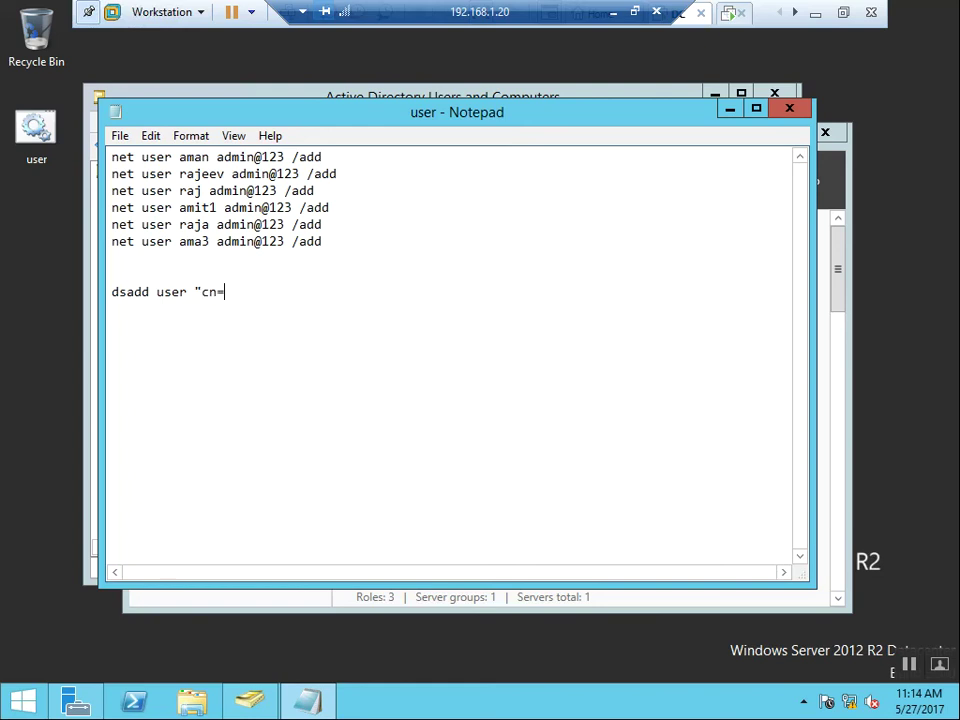
pyautogui.write('aa,ou=sales,d')
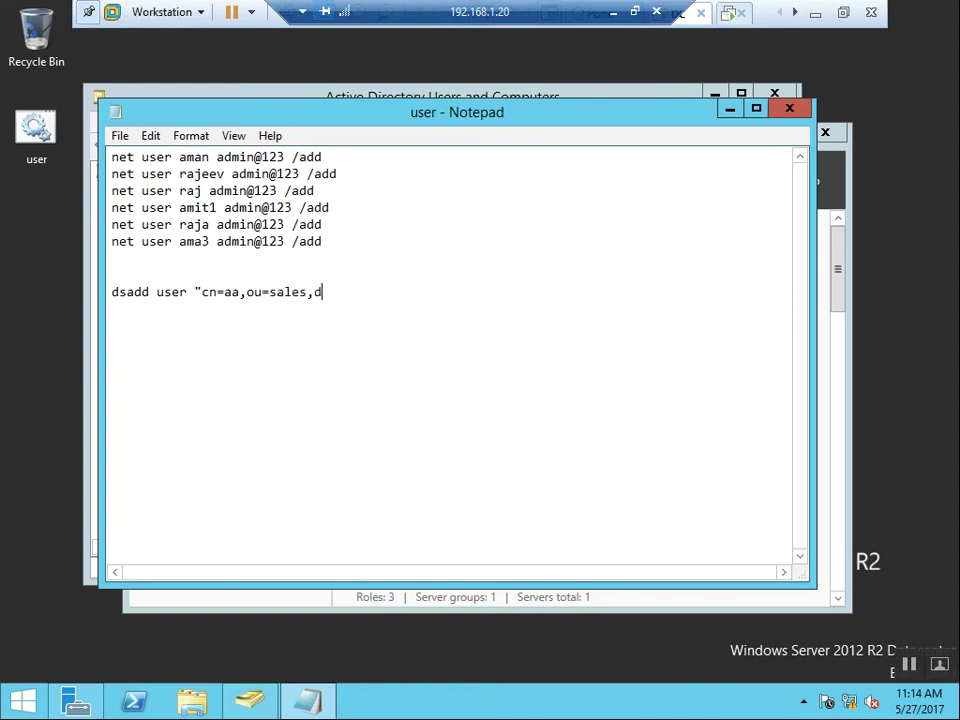
pyautogui.write('c=india,dc=com" -pw')
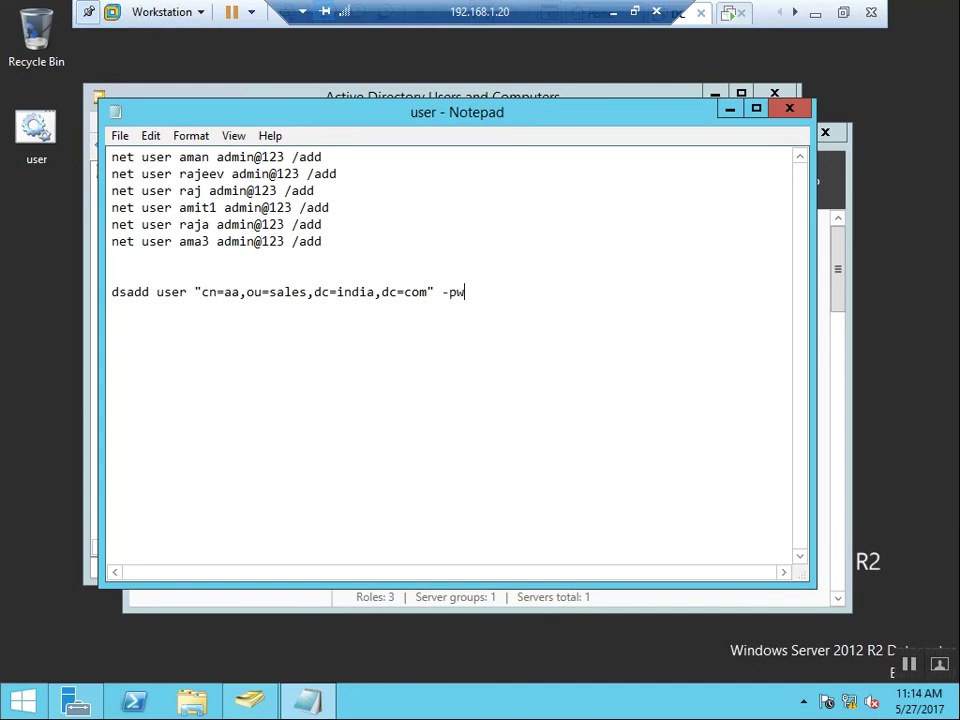
pyautogui.write('d admin@123')
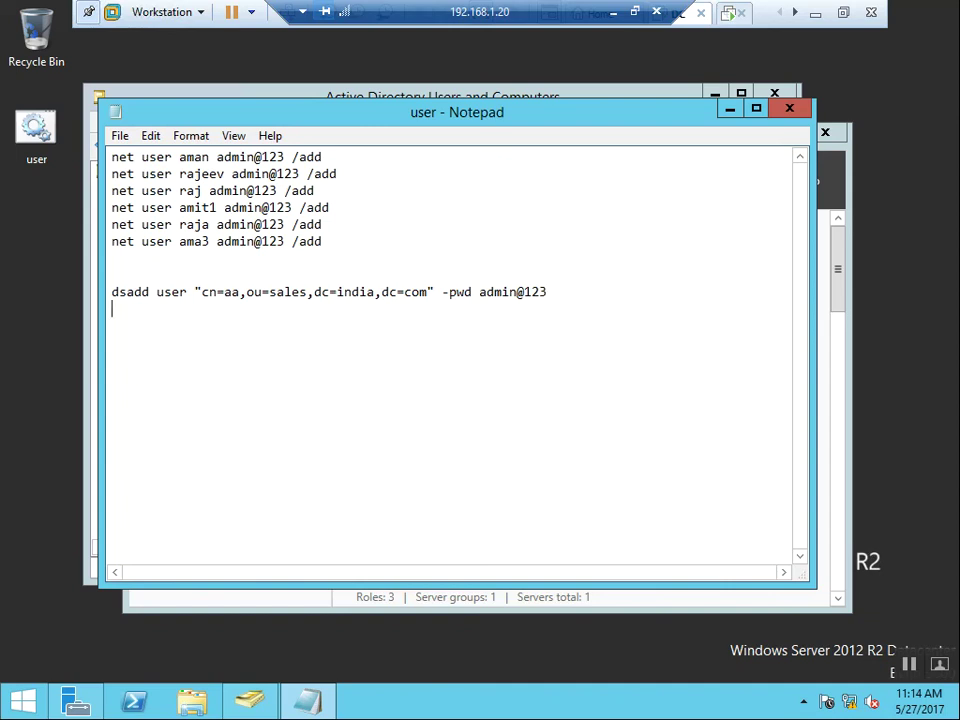
pyautogui.hotkey('shift', 'Down')
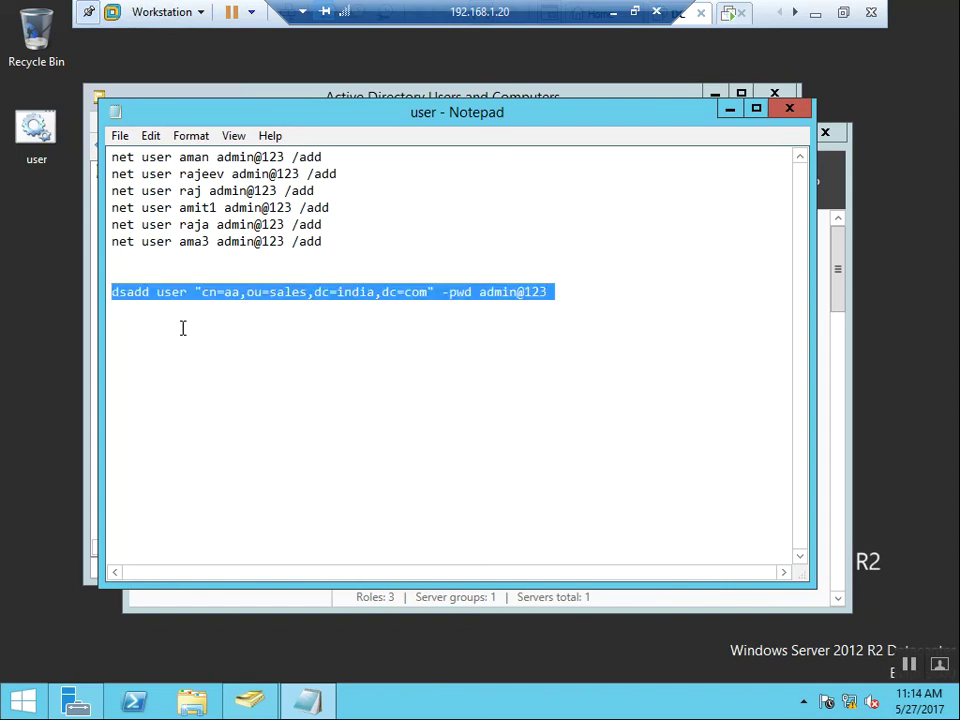
# Paste eight copies of the dsadd line and number the users aa1–aa7, aa9 and aa33
pyautogui.click(269, 328)
pyautogui.hotkey('ctrl', 'v')
pyautogui.hotkey('ctrl', 'v')
pyautogui.hotkey('ctrl', 'v')
pyautogui.hotkey('ctrl', 'v')
pyautogui.hotkey('ctrl', 'v')
pyautogui.hotkey('ctrl', 'v')
pyautogui.hotkey('ctrl', 'v')
pyautogui.hotkey('ctrl', 'v')
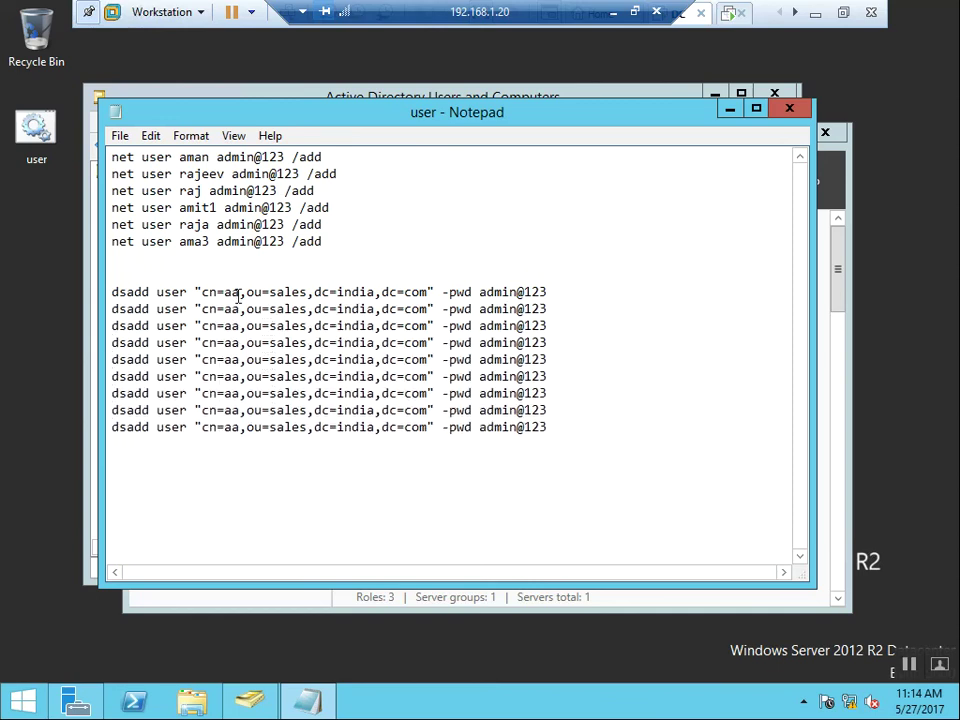
pyautogui.write('1')
pyautogui.press('Down')
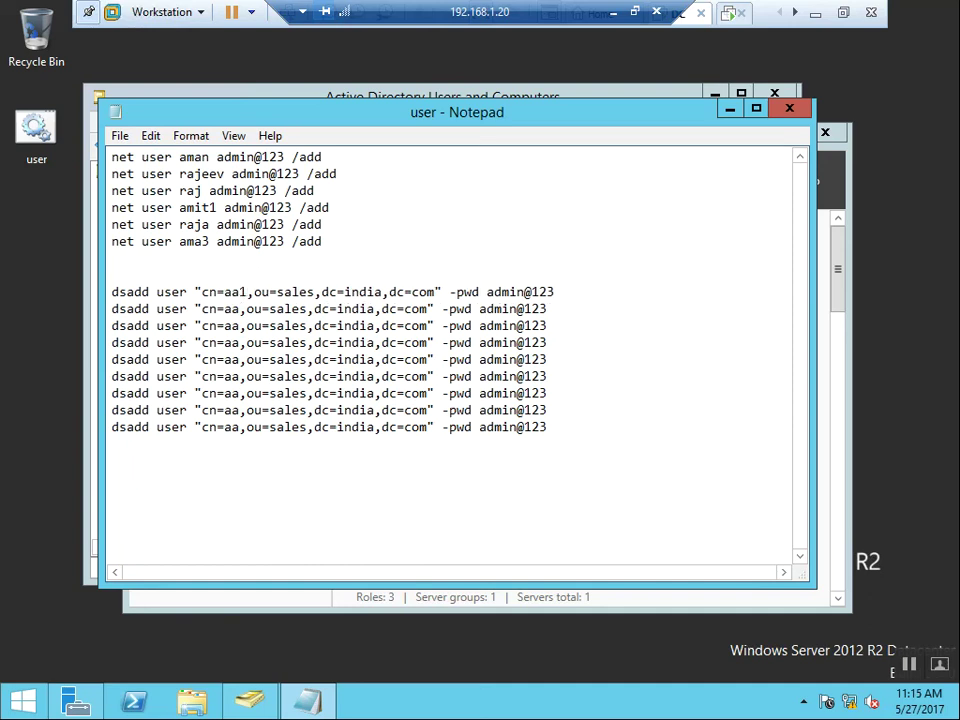
pyautogui.write('2')
pyautogui.press('Down')
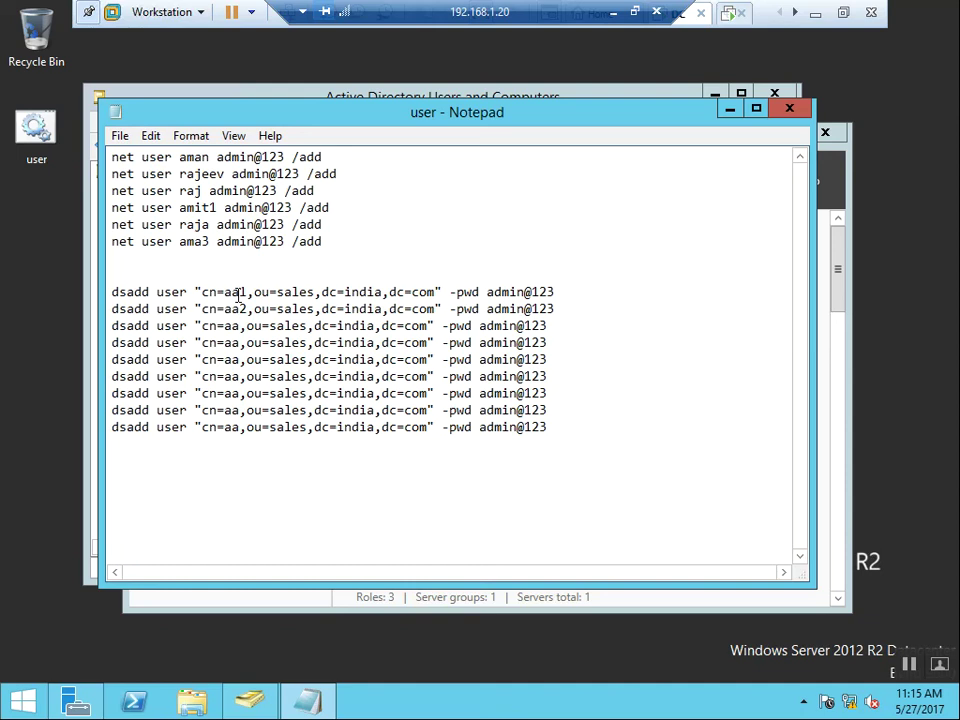
pyautogui.write('3')
pyautogui.press('Down')
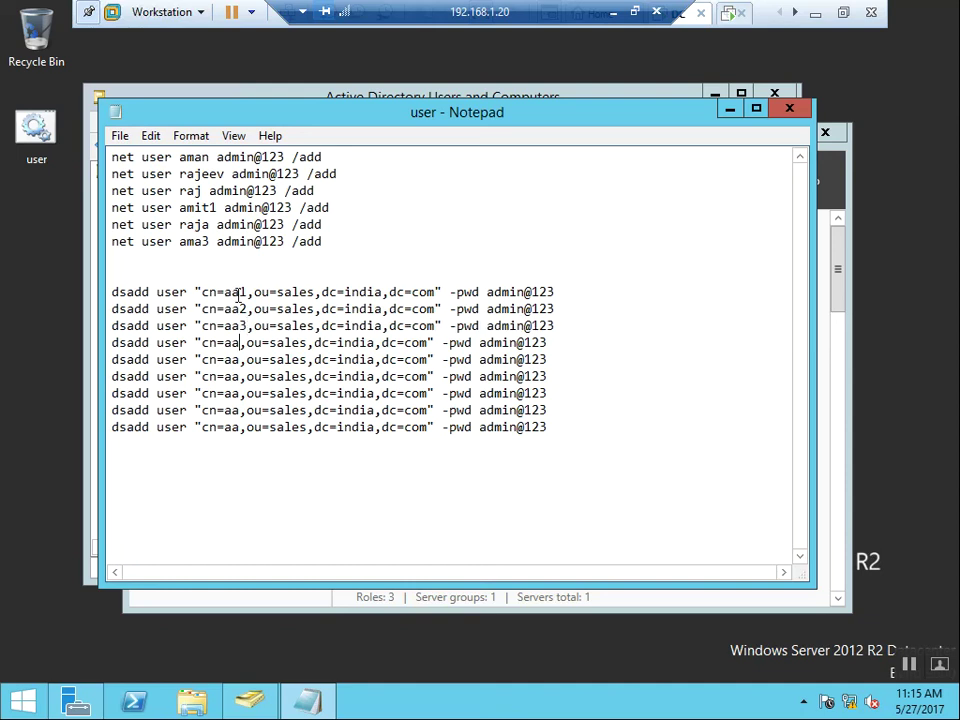
pyautogui.write('4')
pyautogui.press('Down')
pyautogui.press('Left')
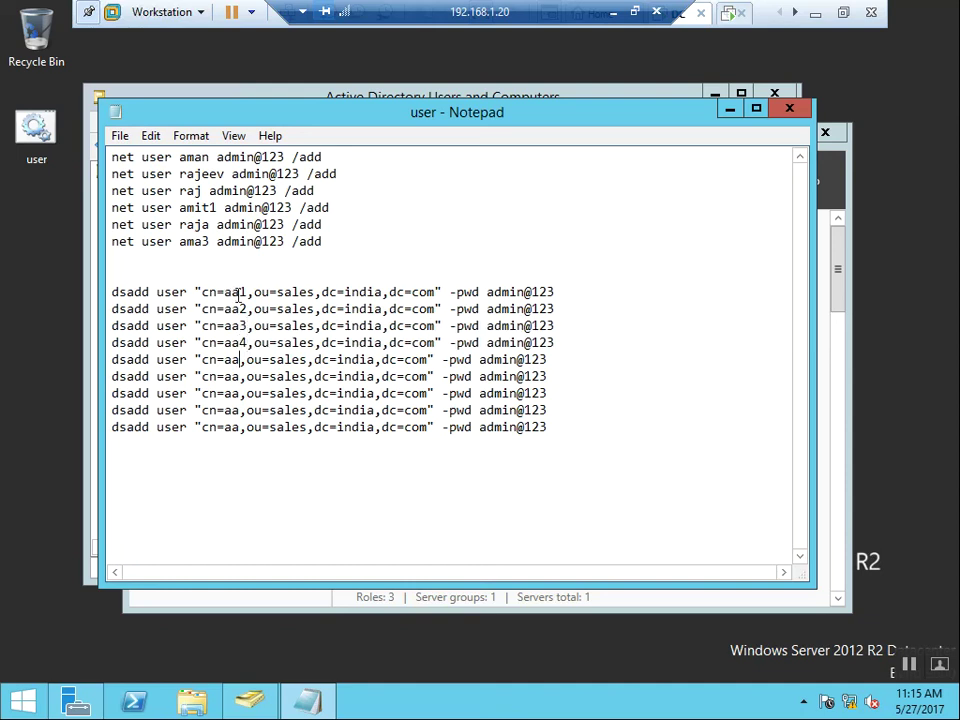
pyautogui.write('5')
pyautogui.press('Down')
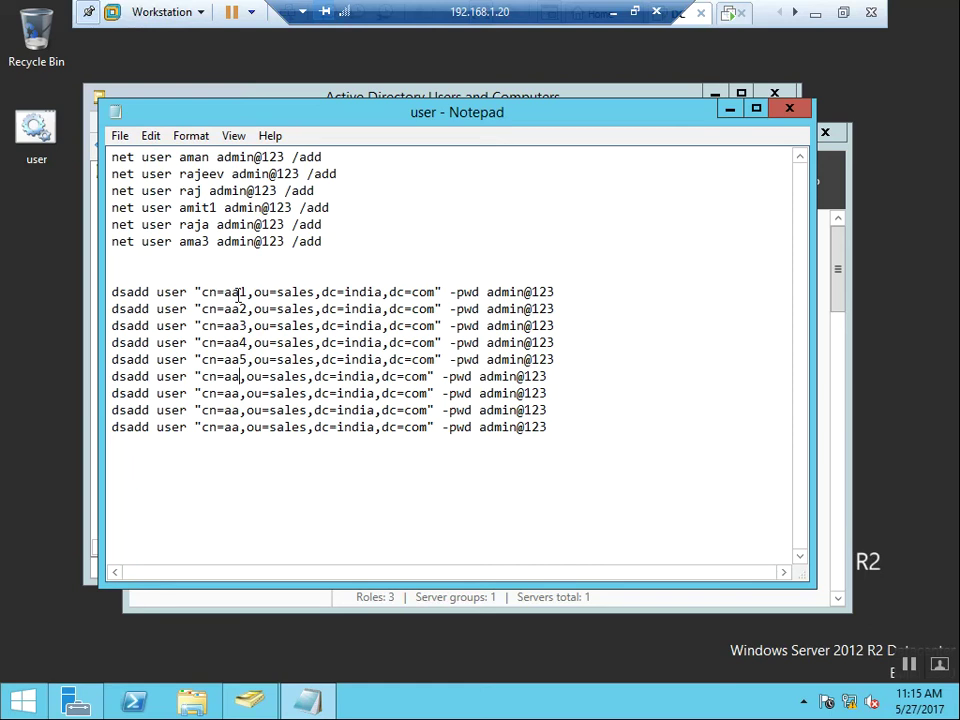
pyautogui.write('6')
pyautogui.press('Down')
pyautogui.press('Left')
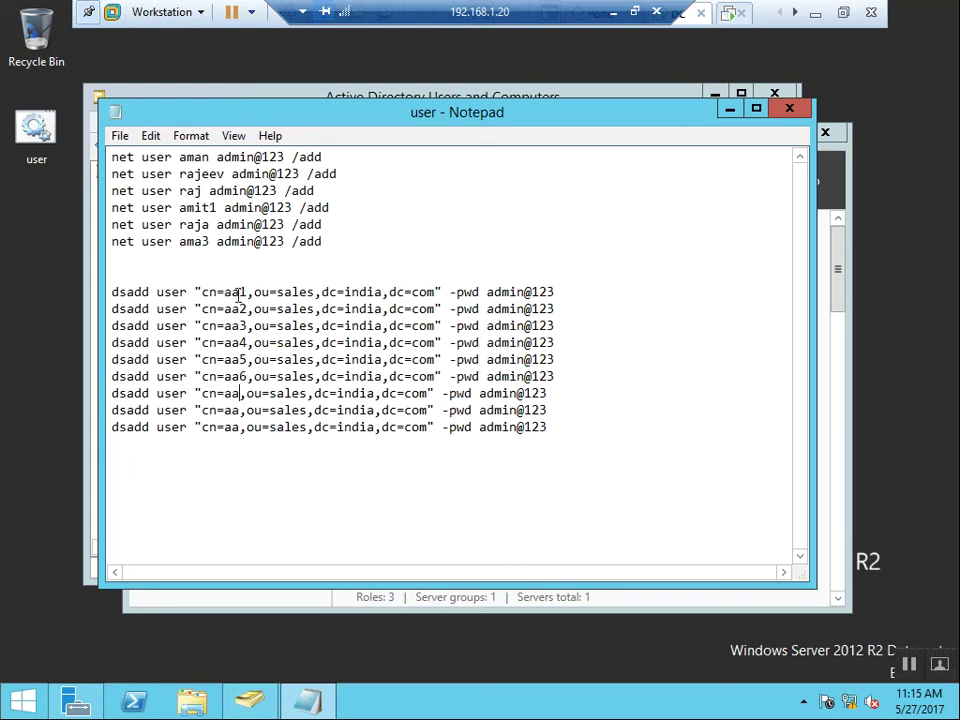
pyautogui.write('7')
pyautogui.press('Down')
pyautogui.press('Left')
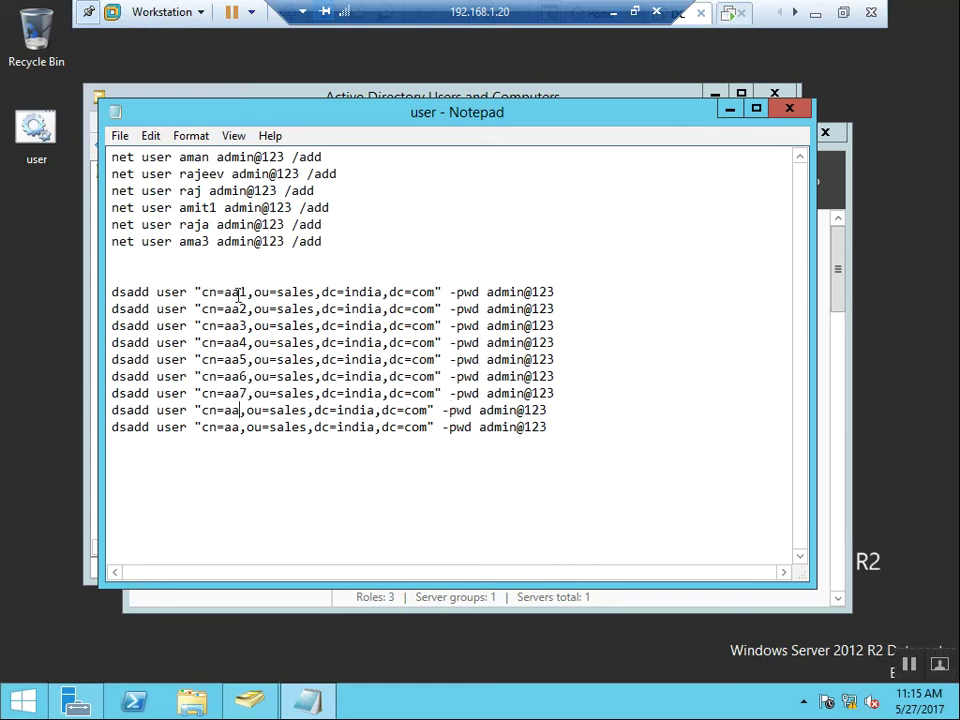
pyautogui.write('9')
pyautogui.press('Down')
pyautogui.press('Left')
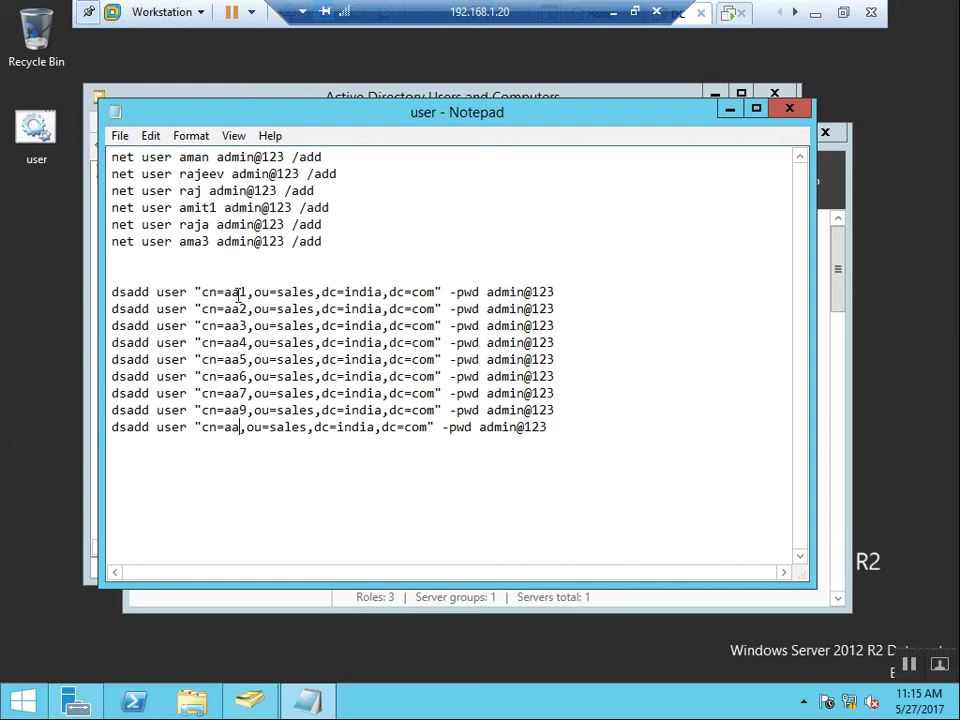
pyautogui.write('33')
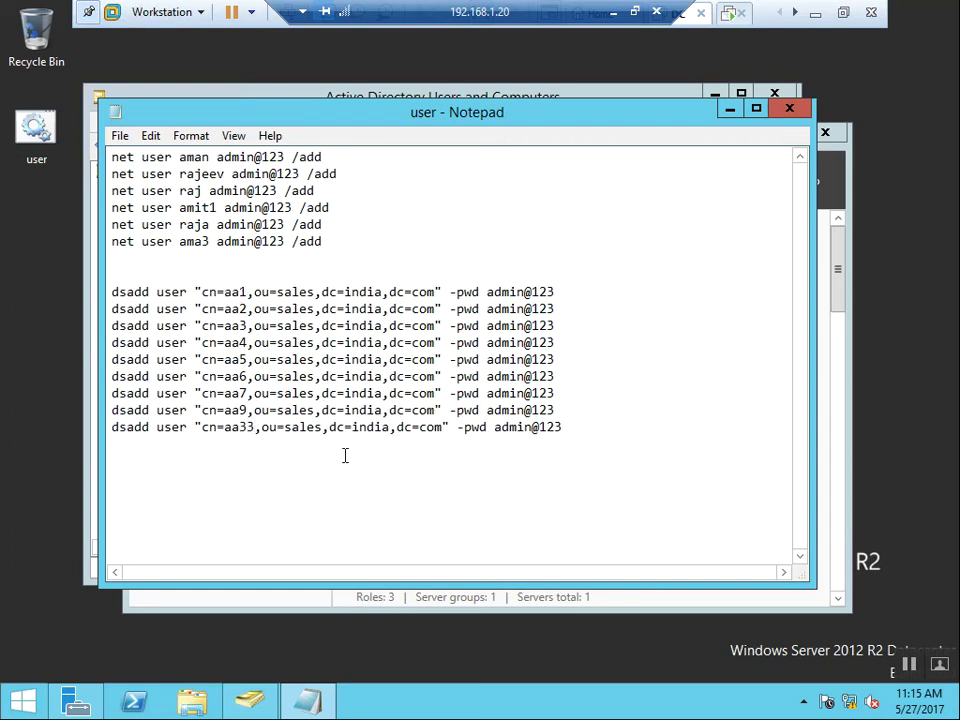
# Append the digits 1, 2, 3 and 3 to the passwords on the first four dsadd lines
pyautogui.click(454, 474)
pyautogui.click(557, 292)
pyautogui.write('1')
pyautogui.press('Down')
pyautogui.write('2')
pyautogui.press('Down')
pyautogui.press('BackSpace')
pyautogui.write('3')
pyautogui.press('Down')
pyautogui.write('3')
# Delete the six old net user lines and the blank lines above the dsadd commands
pyautogui.moveTo(112, 157); pyautogui.dragTo(354, 242)
pyautogui.hotkey('ctrl', 'x')
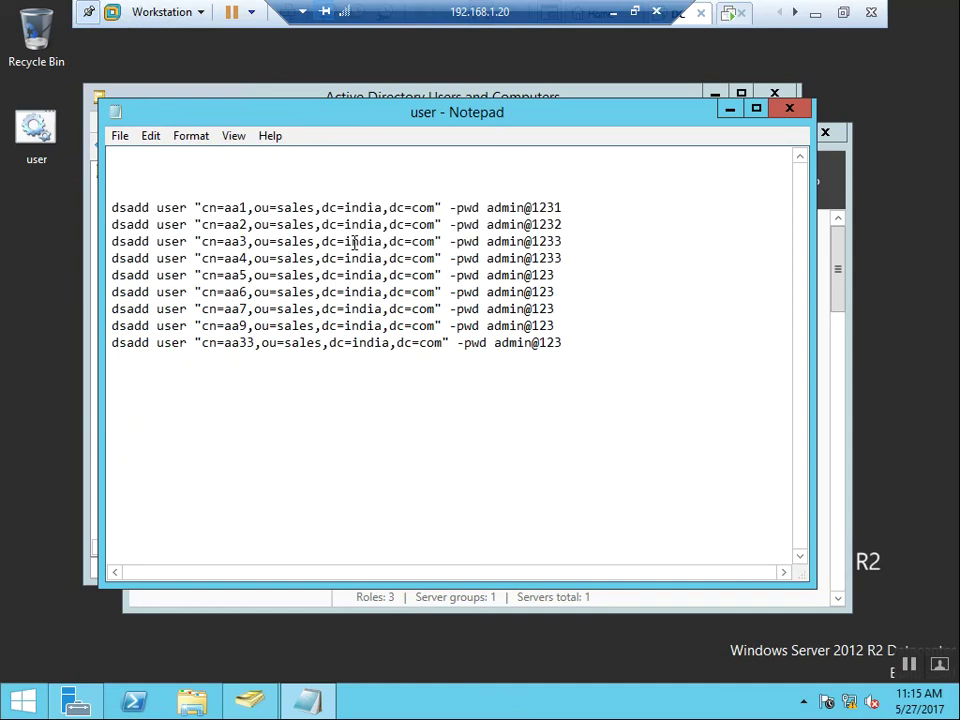
pyautogui.press('Delete')
pyautogui.press('Delete')
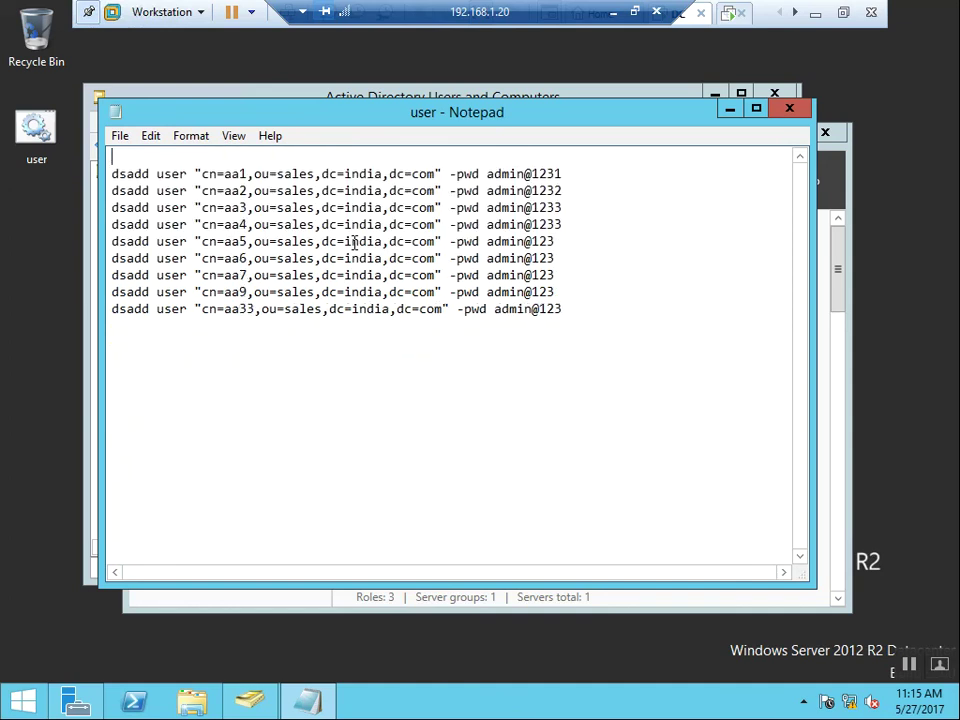
pyautogui.press('Delete')
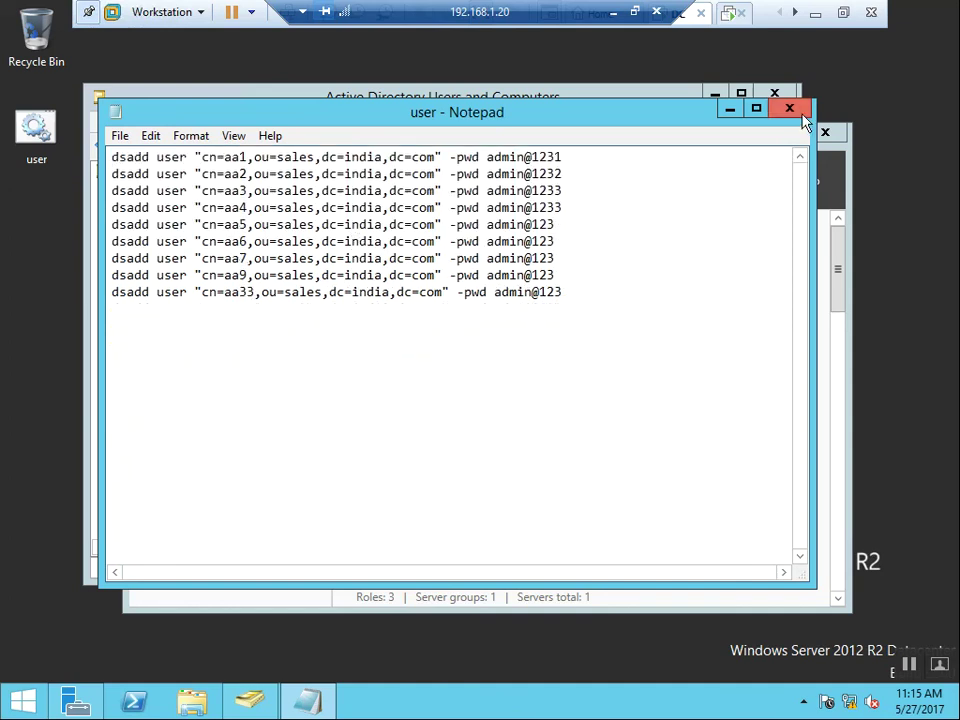
# Close Notepad saving the changes to user.bat, then run the batch file
pyautogui.click(806, 118)
pyautogui.click(448, 364)
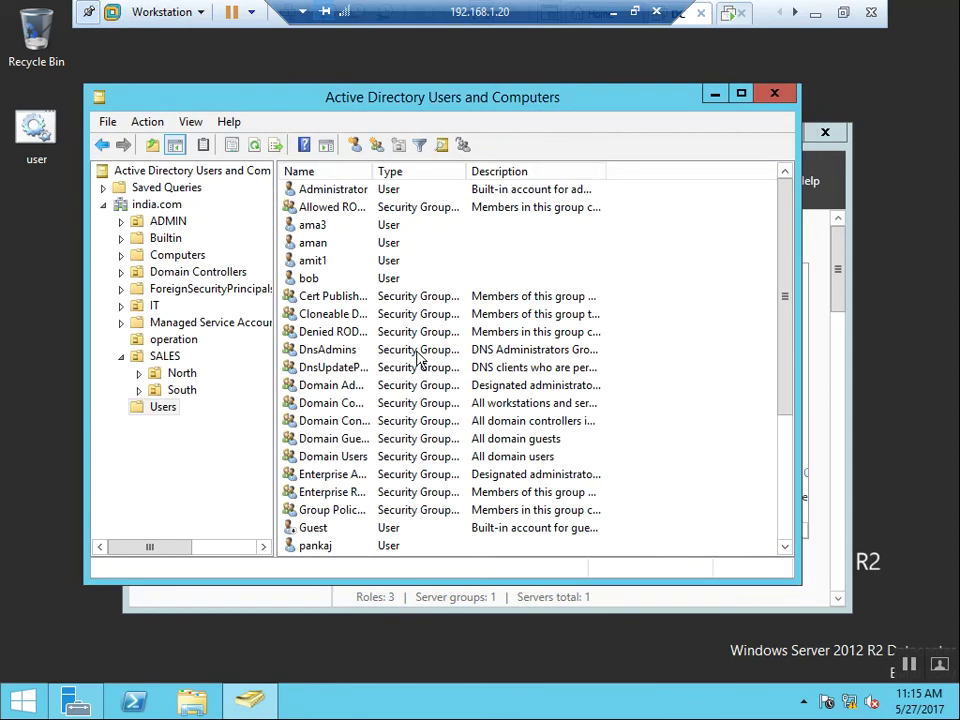
pyautogui.doubleClick(54, 140)
# Refresh the SALES OU in Active Directory Users and Computers to list the new users
pyautogui.click(163, 357)
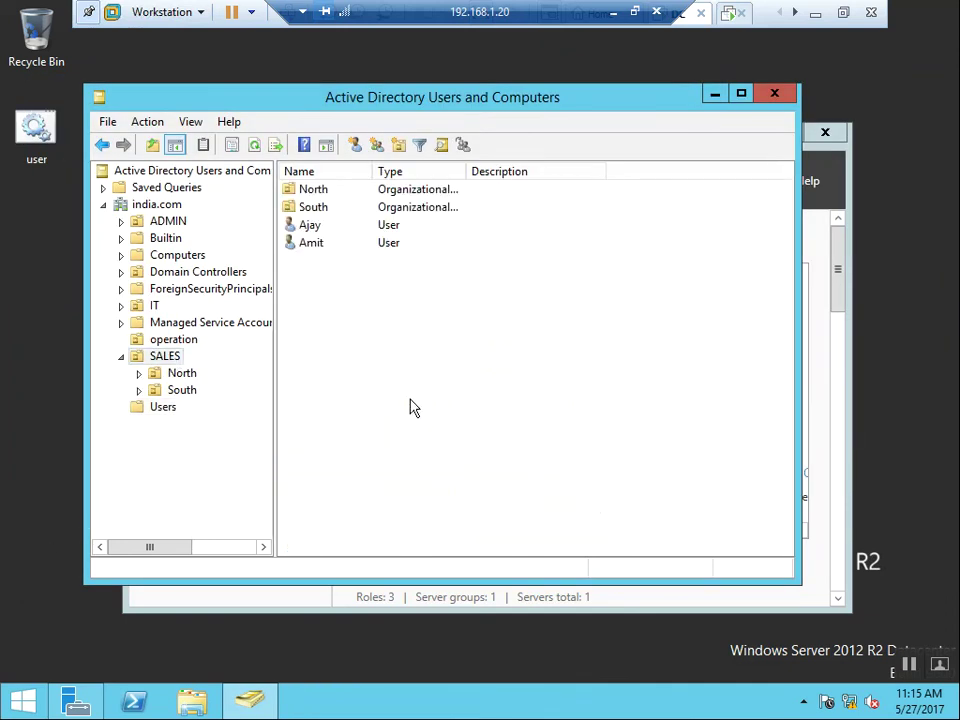
pyautogui.rightClick(444, 381)
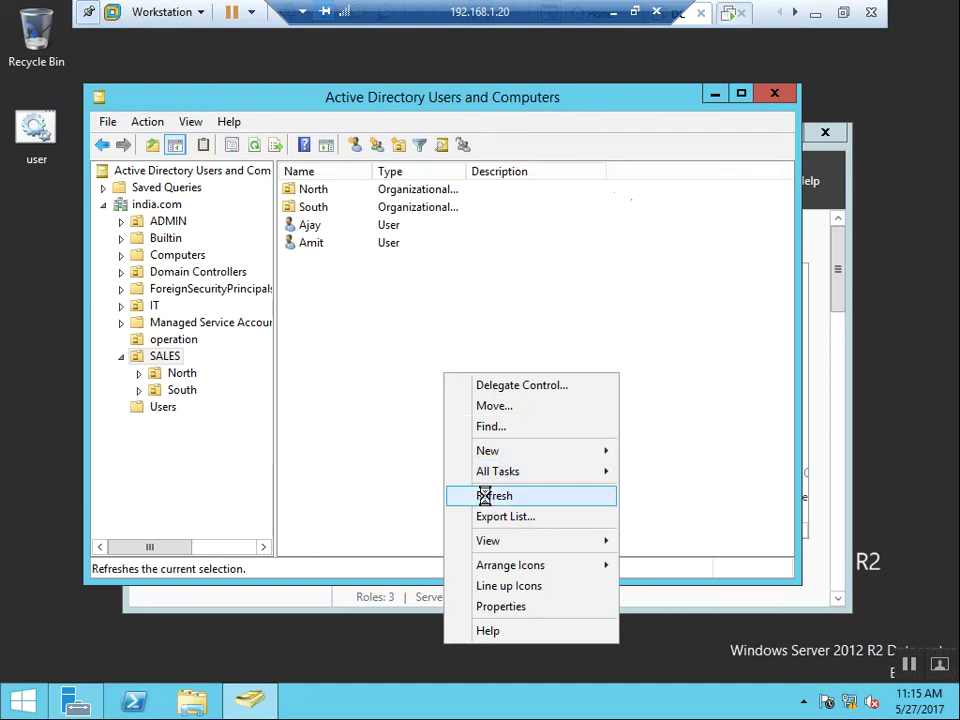
pyautogui.click(484, 496)
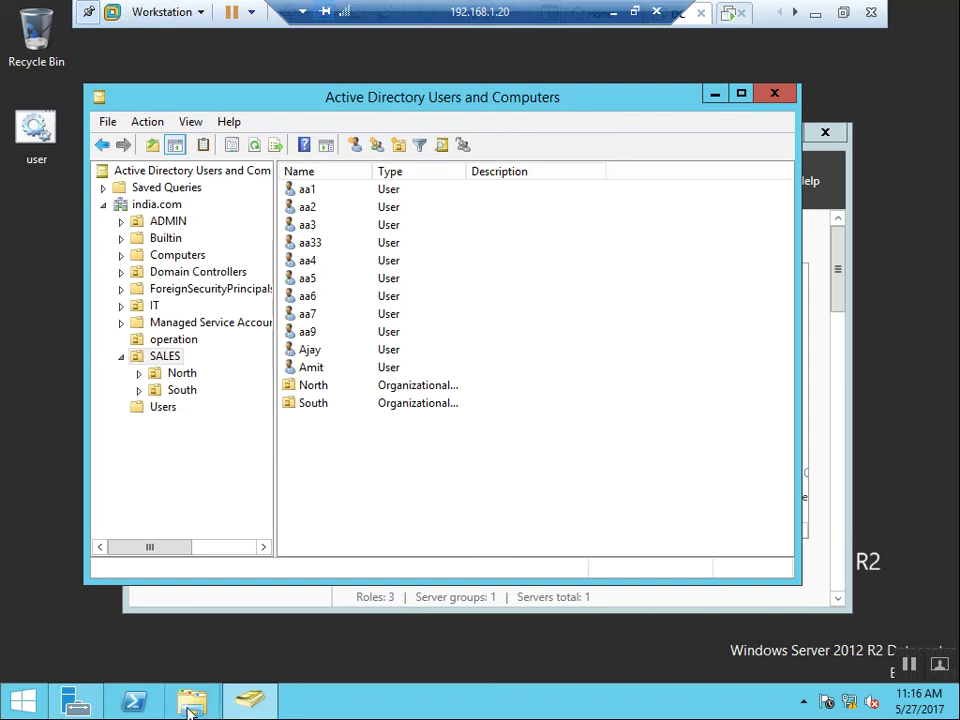
# Start a new Notepad document from Run with "net user admin22", then open File Explorer
pyautogui.press('super+r')
pyautogui.press('Return')
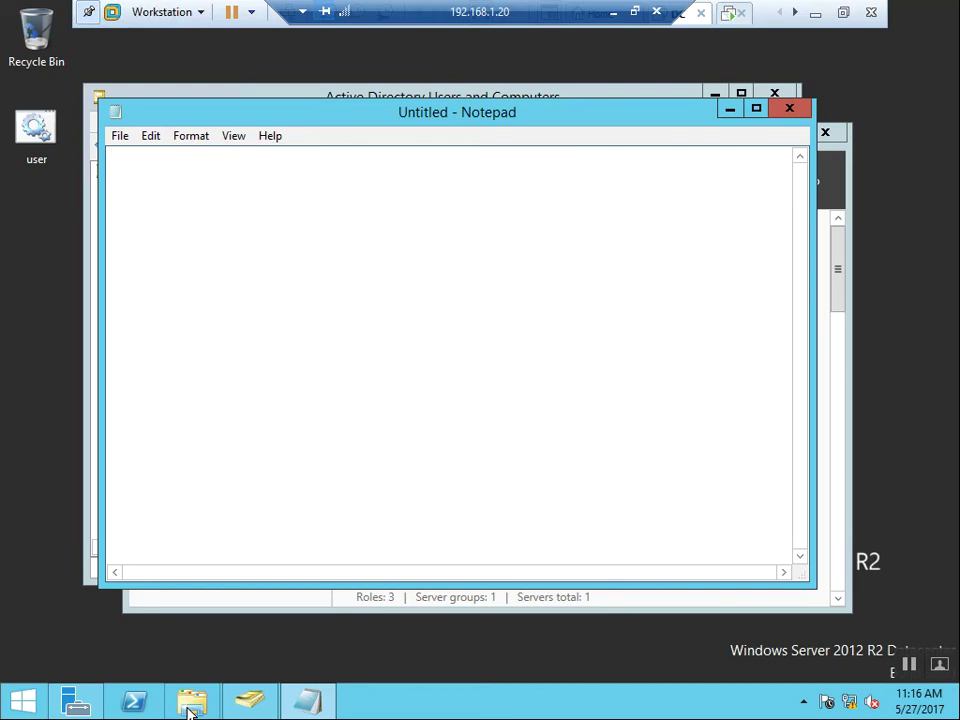
pyautogui.write('net user admin')
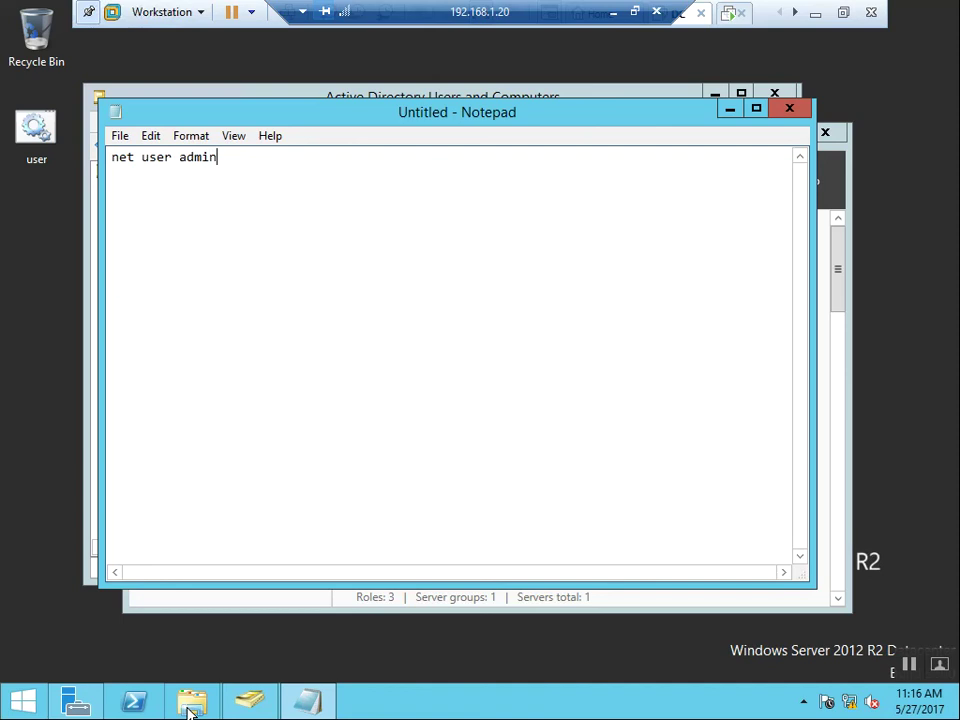
pyautogui.write('22')
pyautogui.click(190, 705)
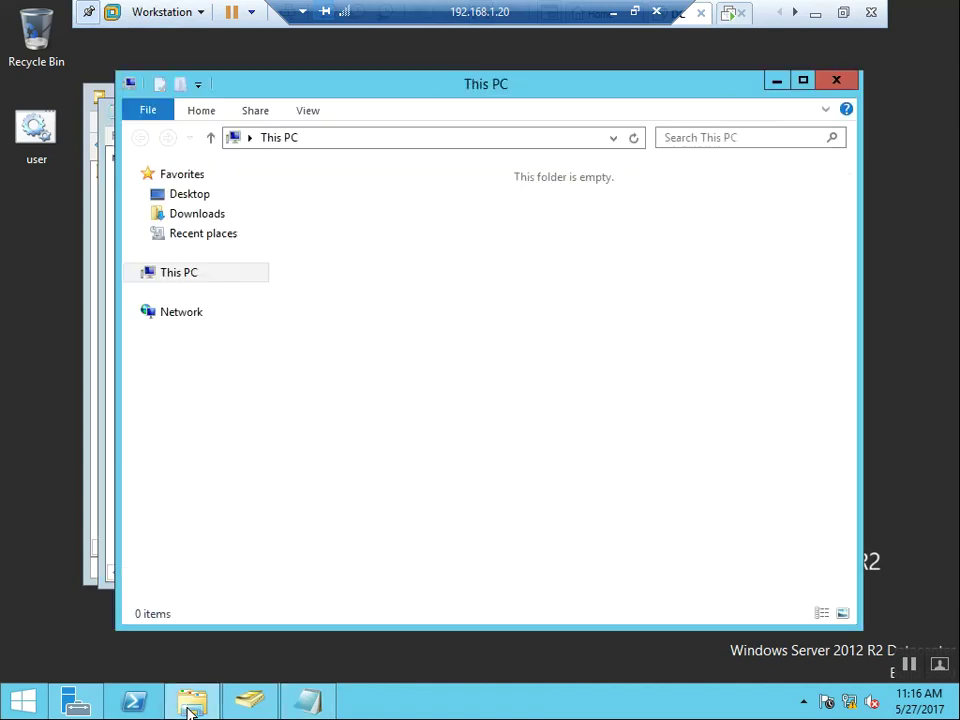
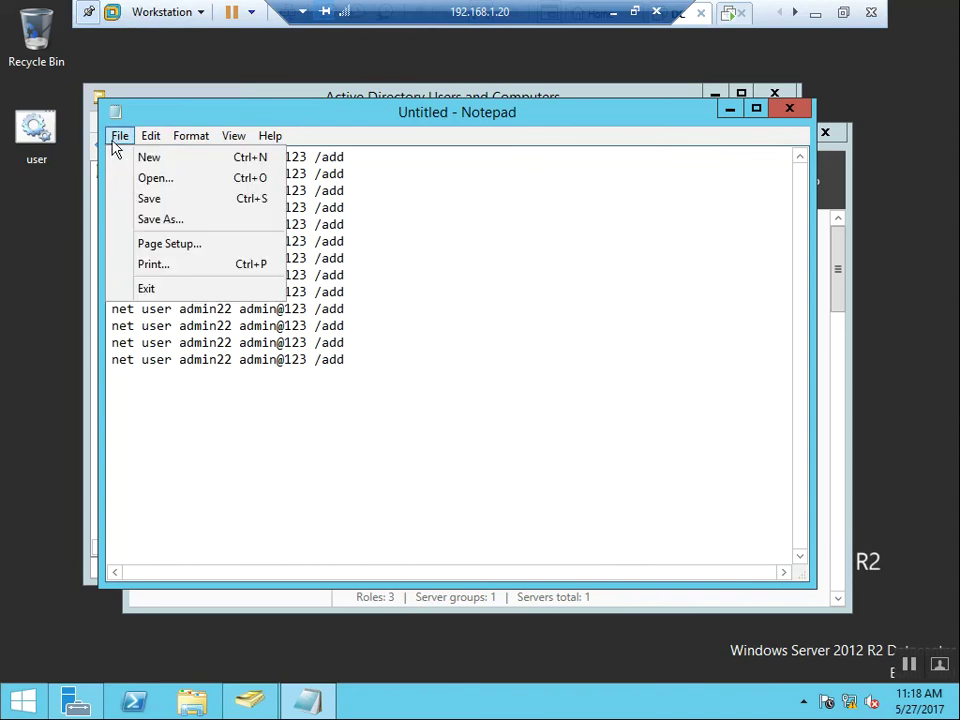
# Save the net user command list to the Desktop under the quoted file name "babab.bat"
pyautogui.click(164, 220)
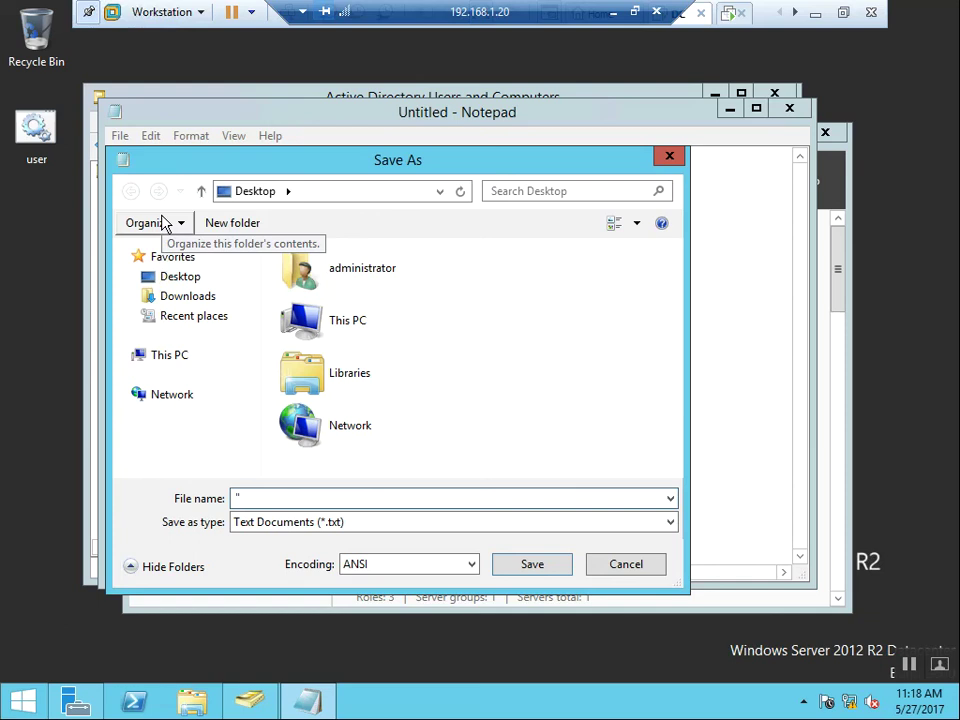
pyautogui.write('"babab')
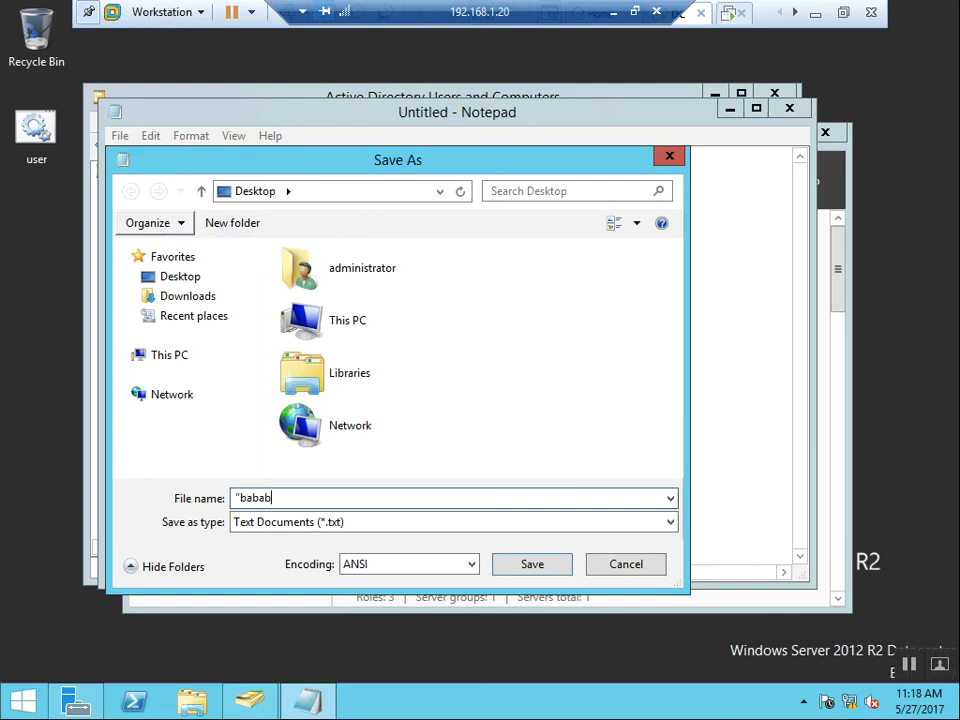
pyautogui.write('.bat"')
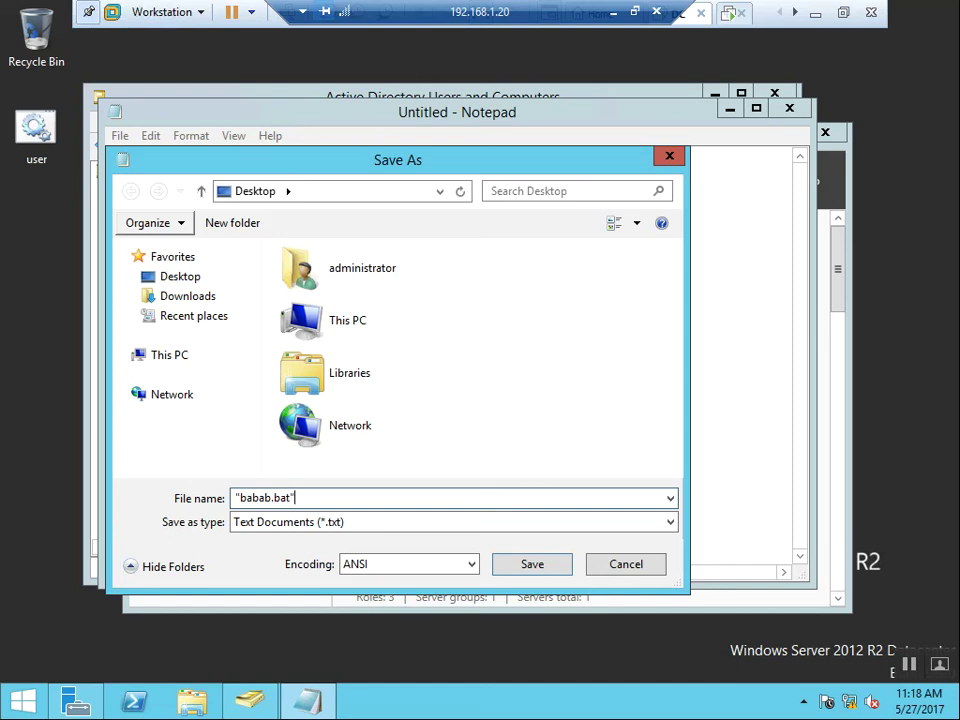
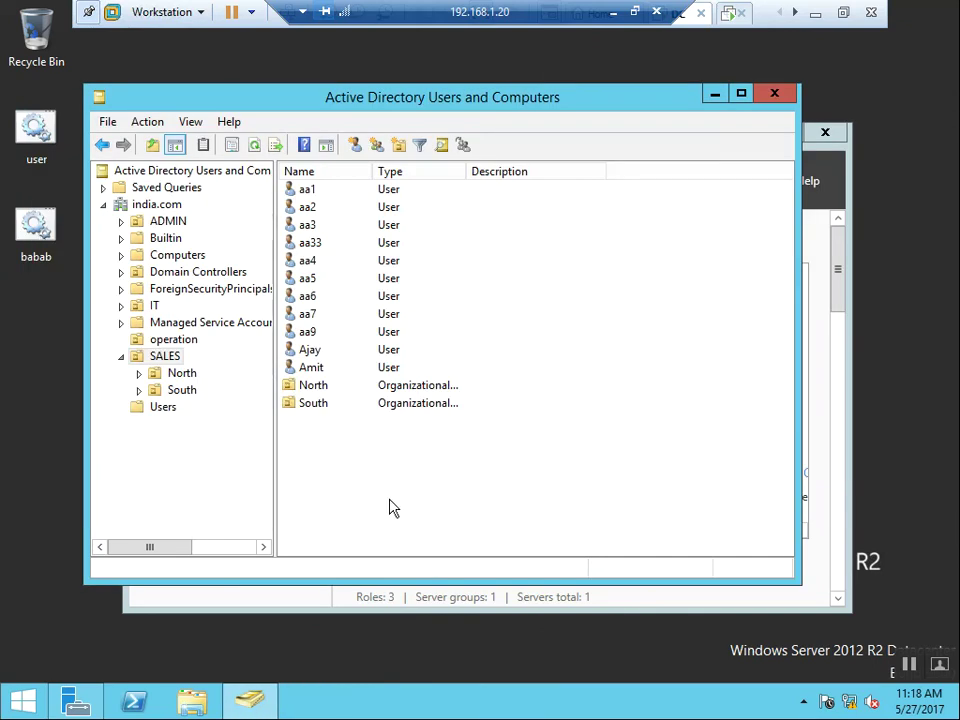
# Refresh the SALES OU listing, then minimize the remote desktop session to the local desktop
pyautogui.rightClick(390, 508)
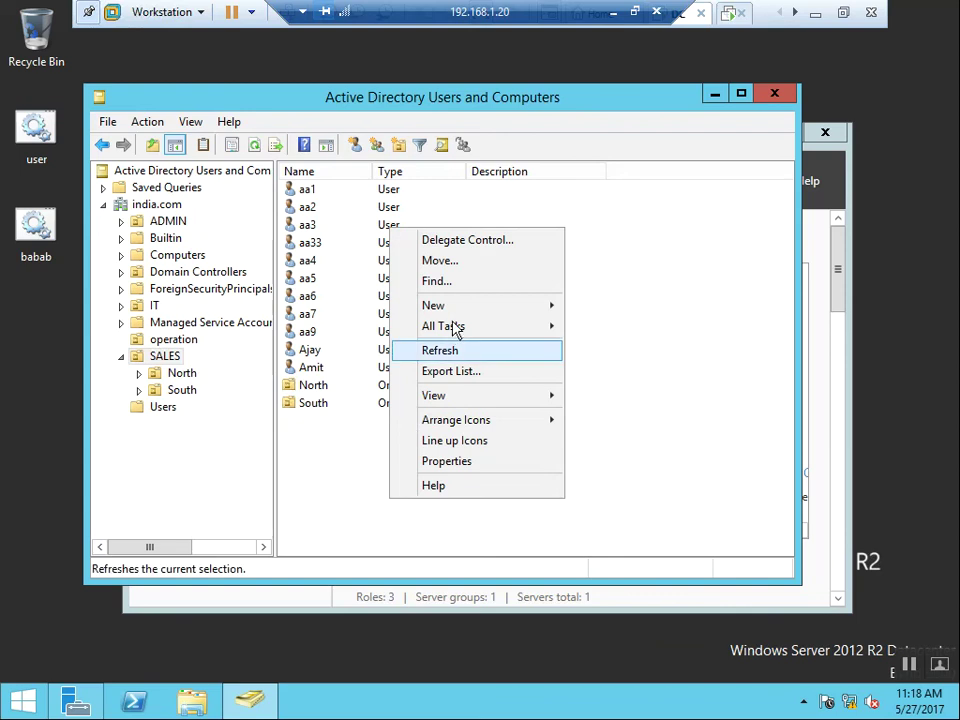
pyautogui.click(443, 352)
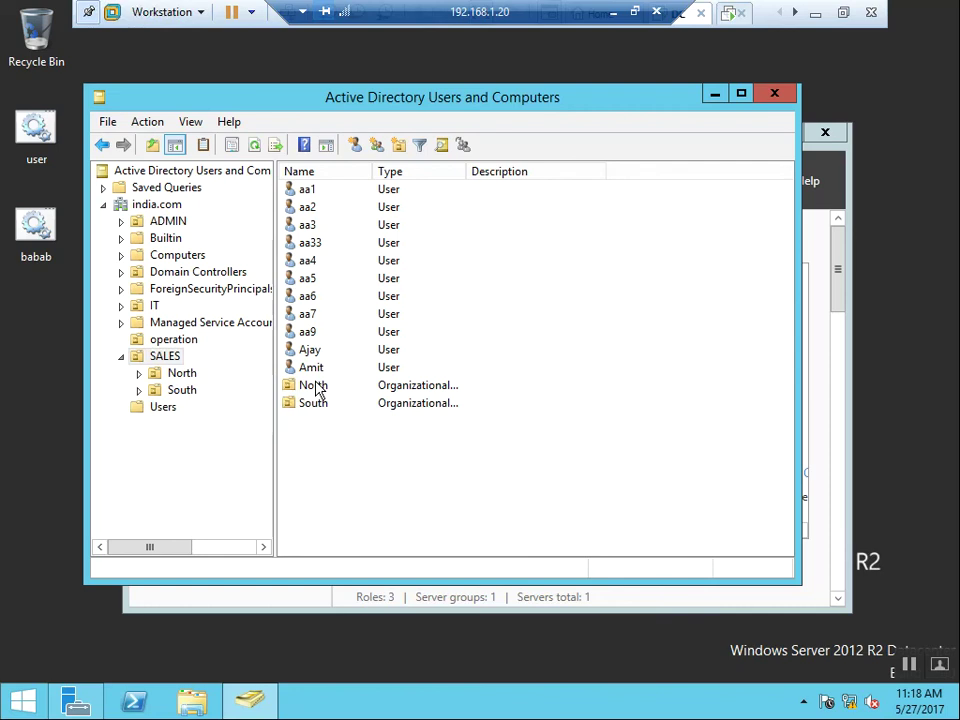
pyautogui.click(615, 13)
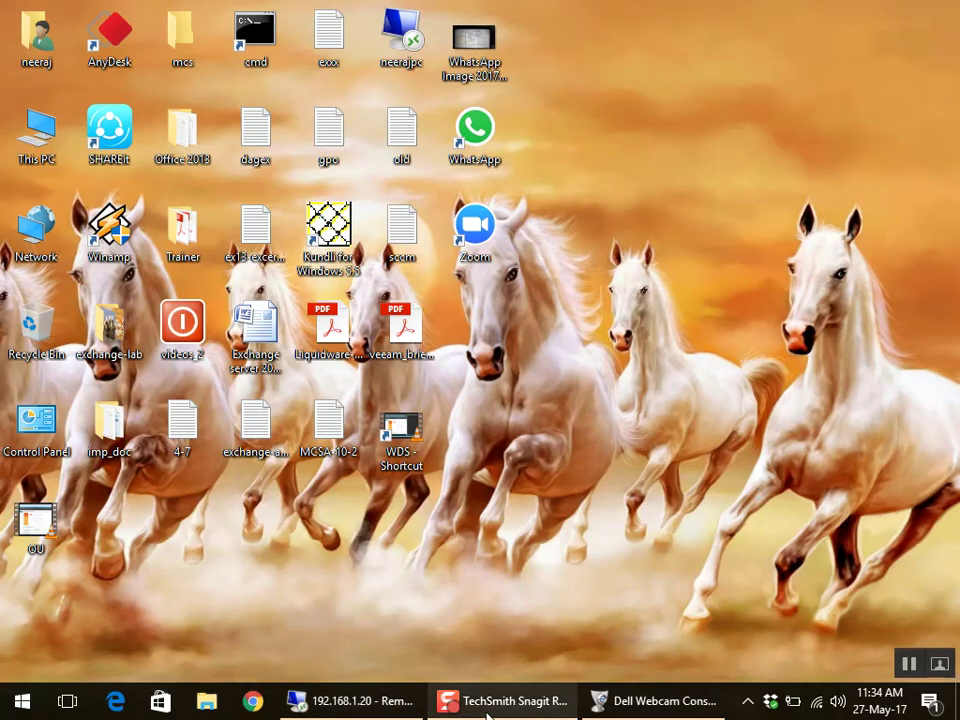